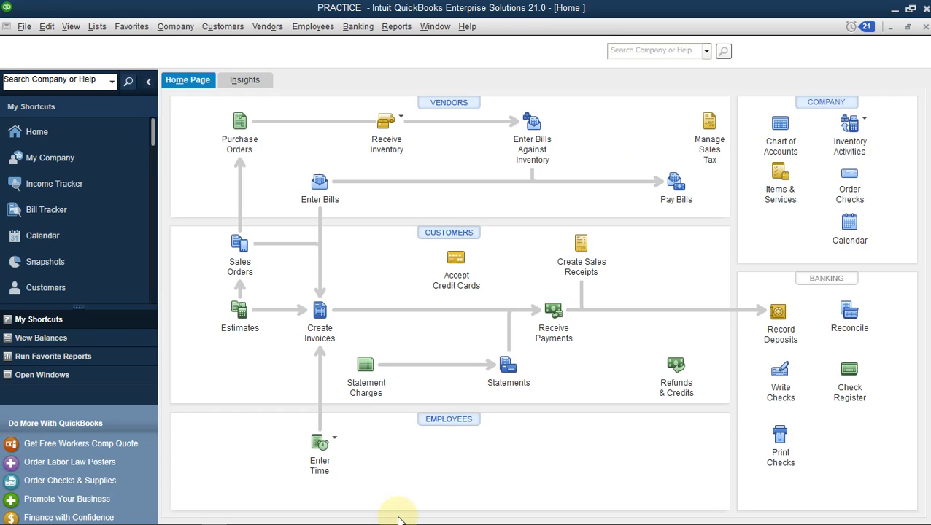
Switch from the QuickBooks Home page to the SALARY TEMPLATE workbook in Excel
mouse_move(224, 518)
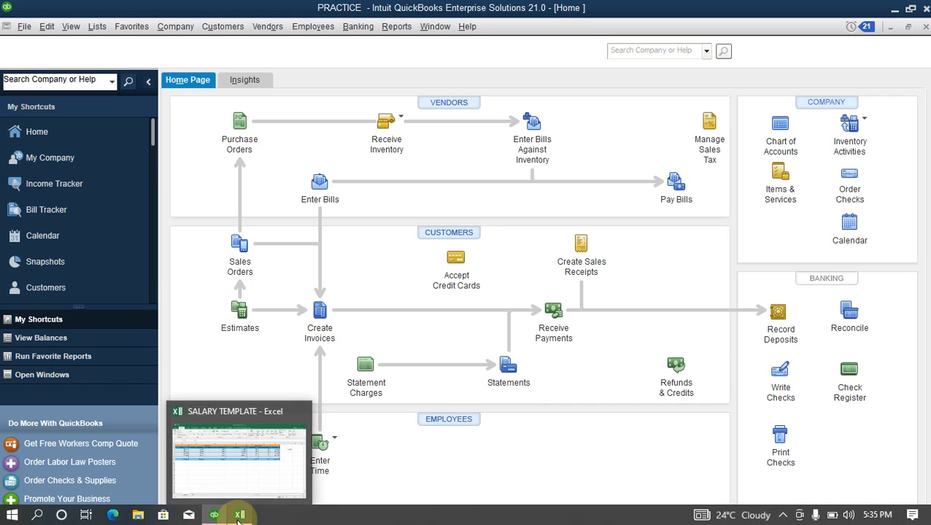
click(232, 477)
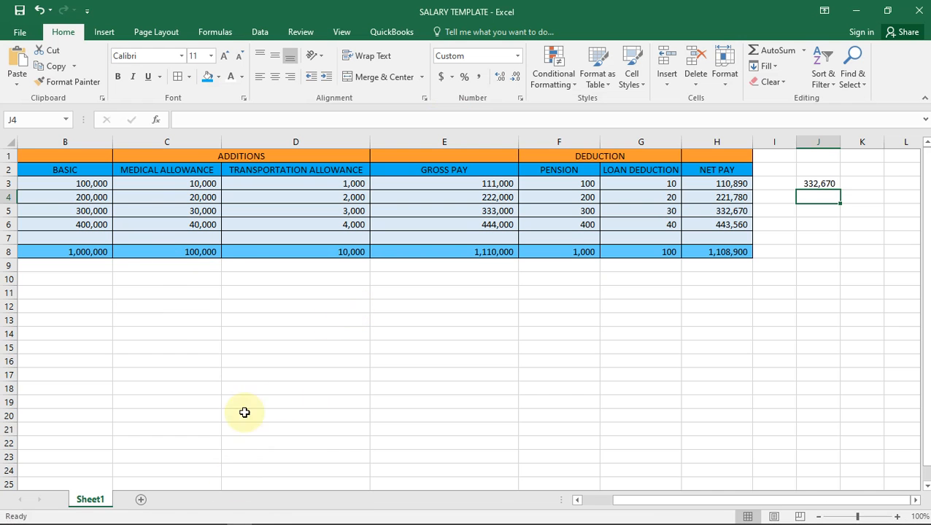
Scroll the salary sheet left to show the NAMES column of the four employees
click(602, 501)
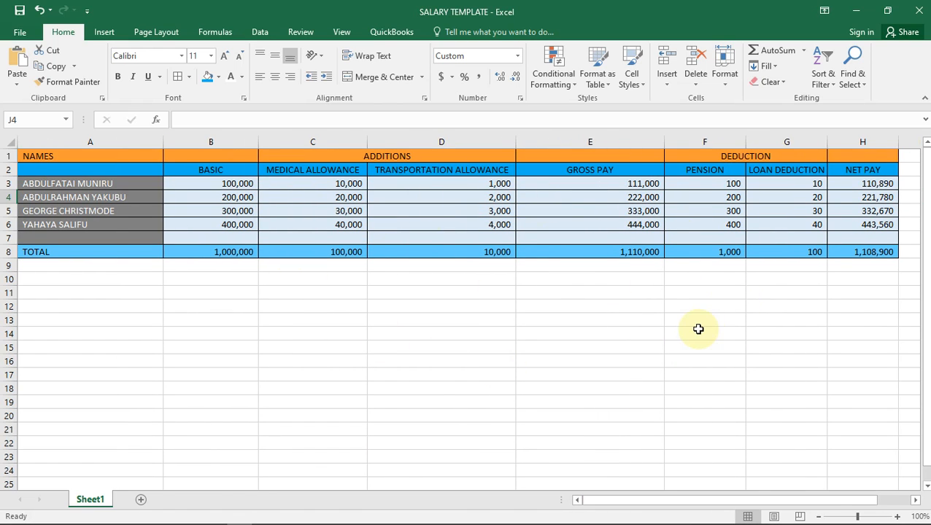
Back in QuickBooks, start a new general journal entry dated 11/30/2022 from the Company menu
mouse_move(301, 523)
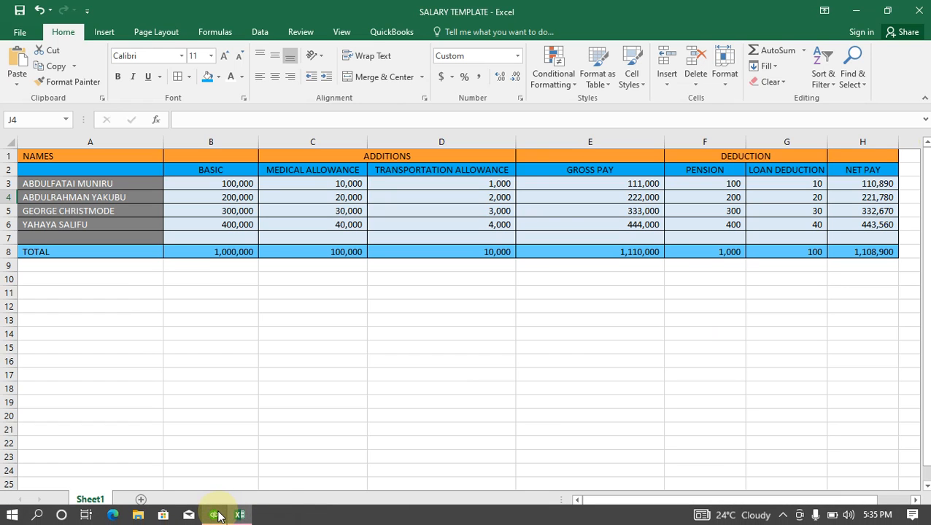
mouse_move(217, 516)
click(205, 470)
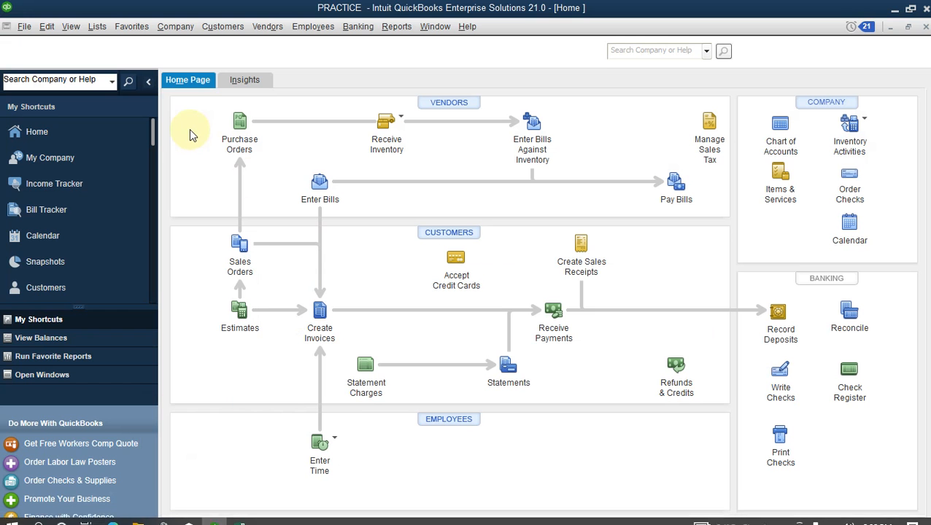
click(175, 27)
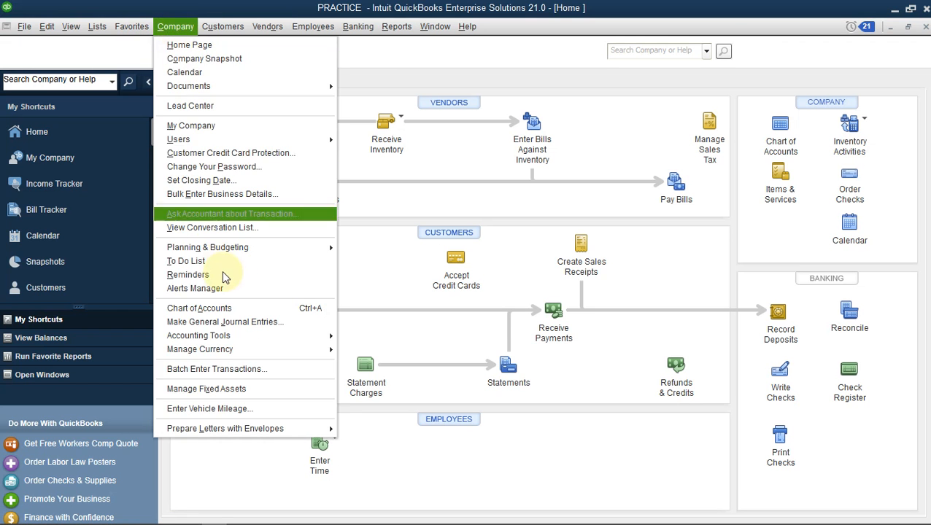
click(241, 321)
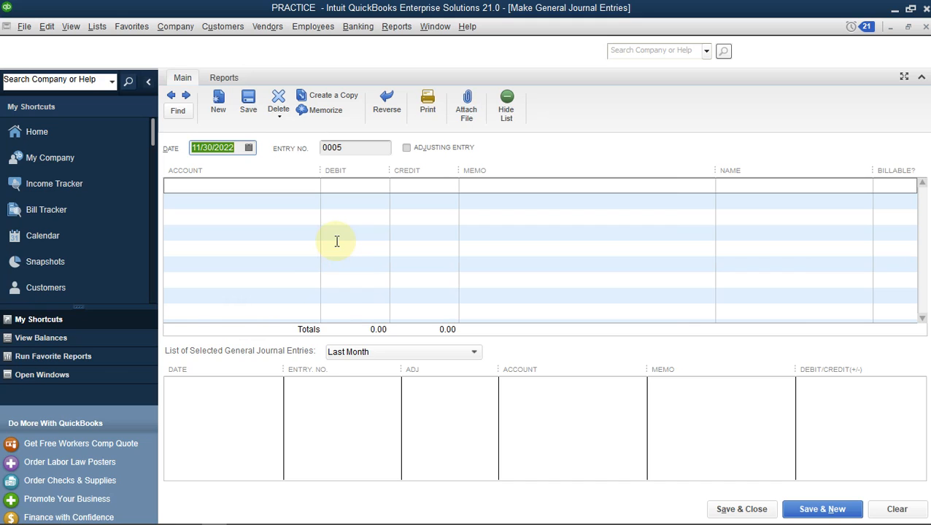
Review the SALARY TEMPLATE figures in Excel, then return to the Make General Journal Entries window
mouse_move(283, 523)
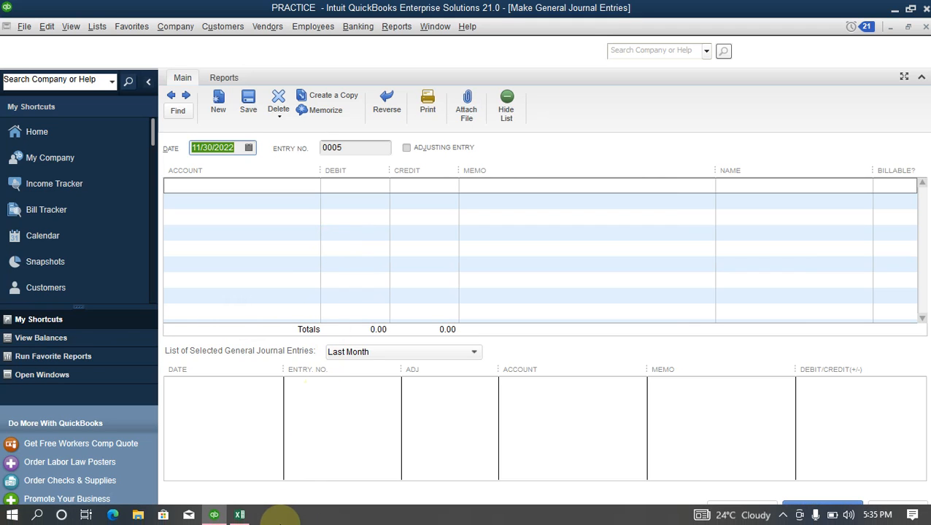
mouse_move(242, 517)
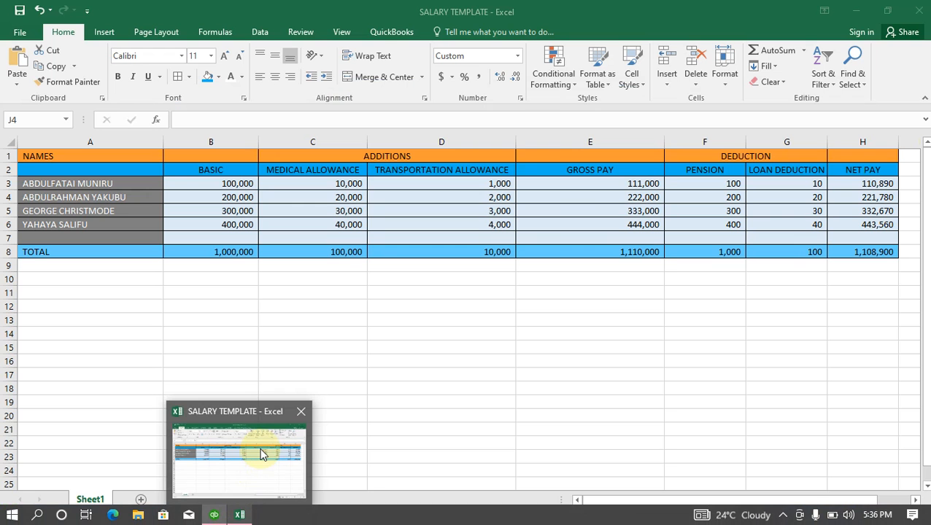
click(263, 454)
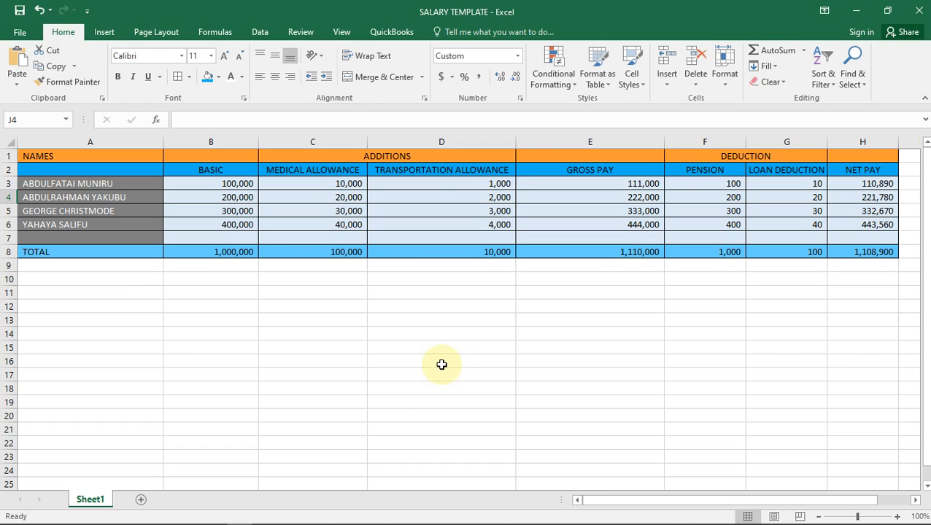
mouse_move(216, 506)
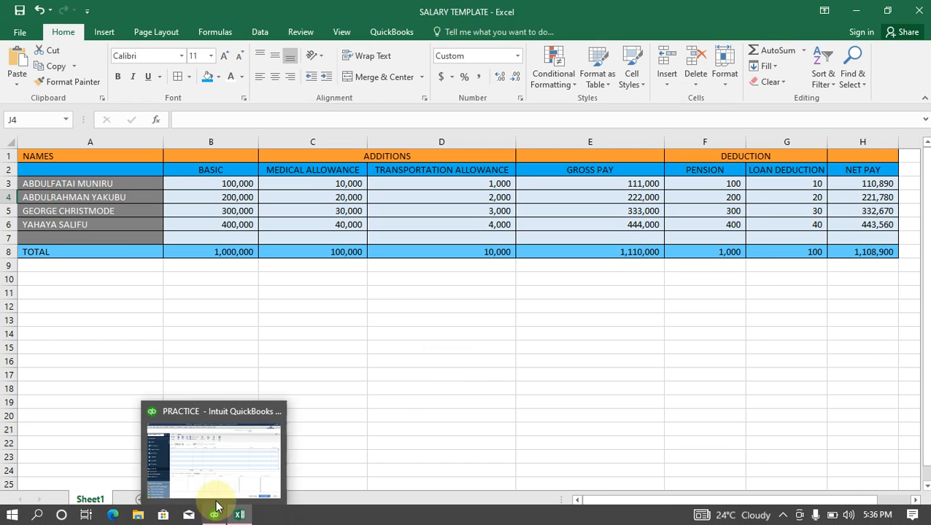
click(218, 470)
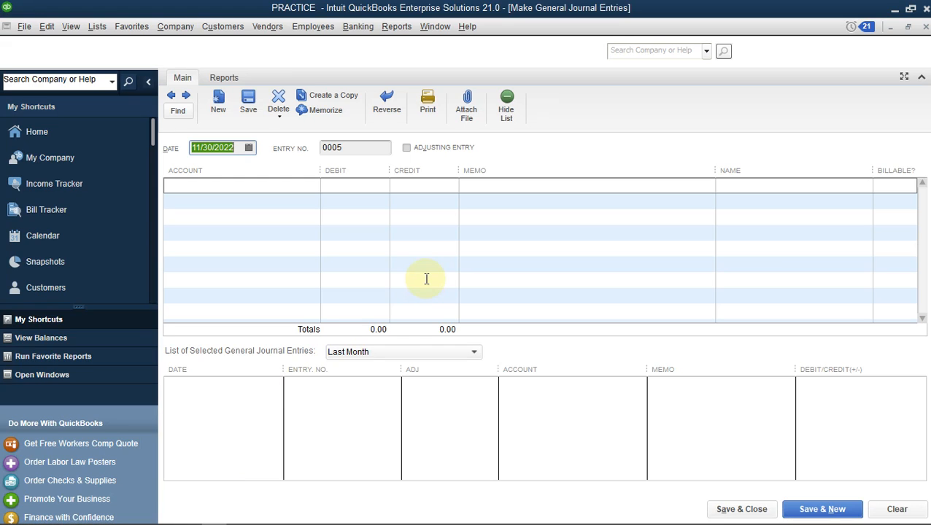
Change the journal entry number from 0005 to 0001
click(280, 186)
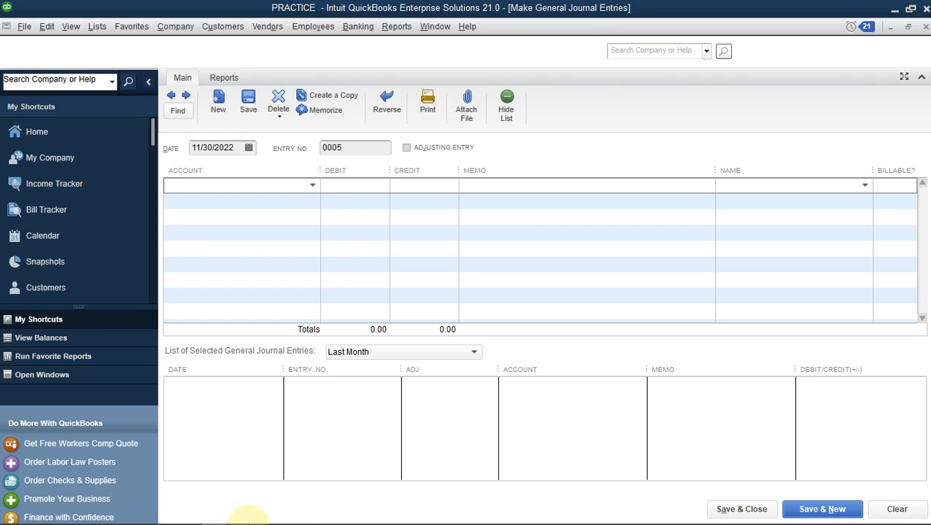
mouse_move(240, 515)
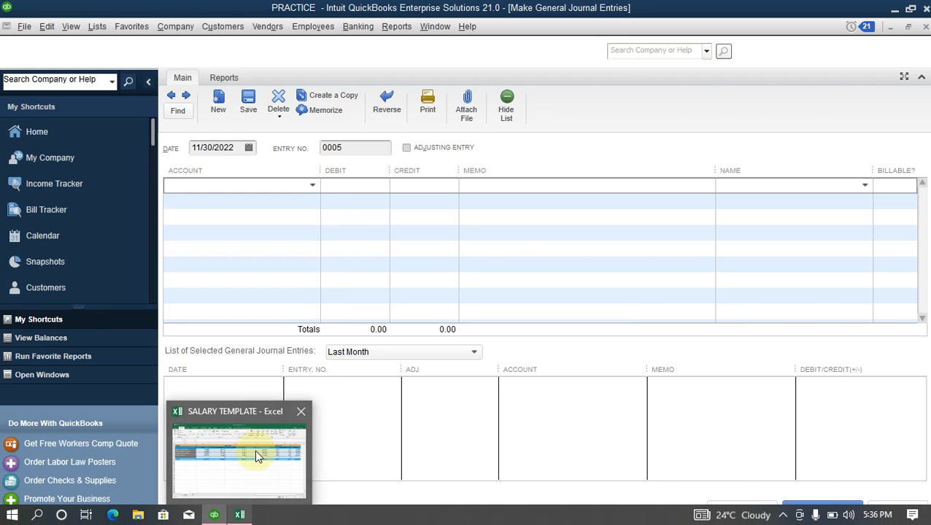
mouse_move(255, 452)
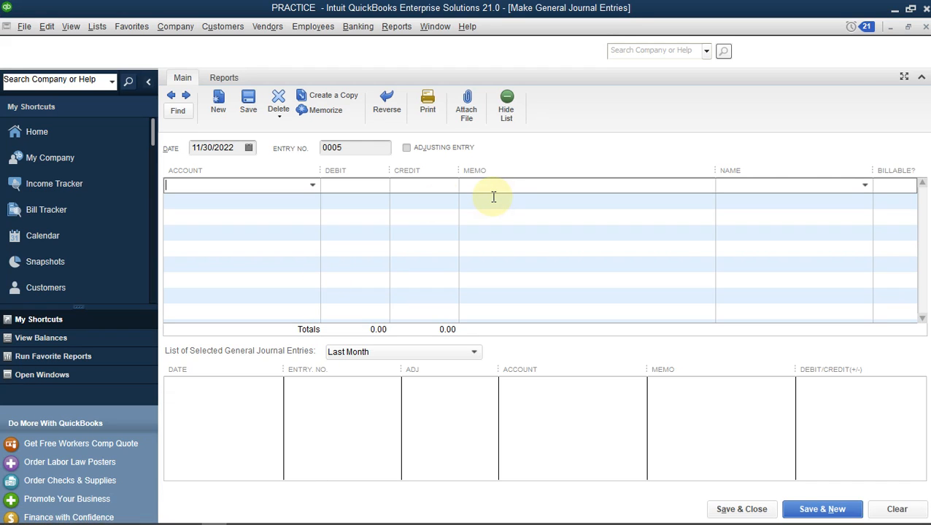
click(350, 147)
key(BackSpace)
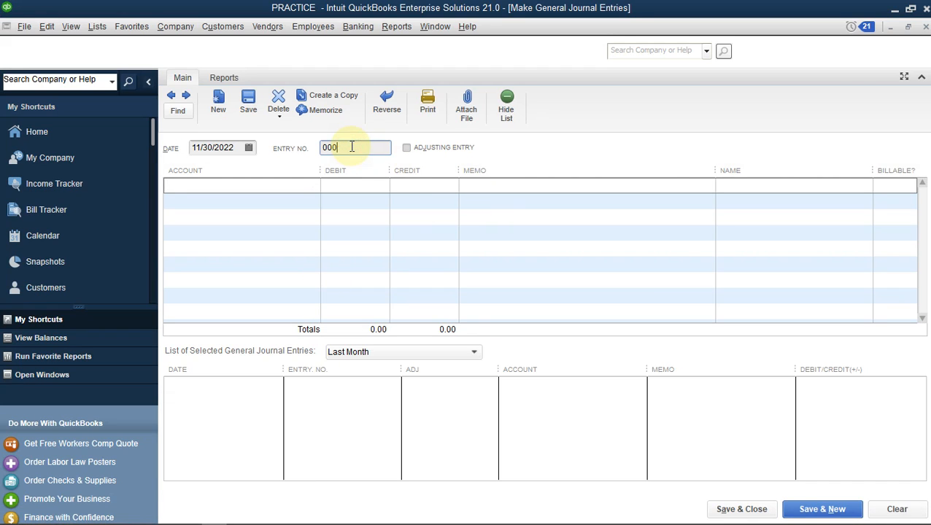
text(1)
click(228, 179)
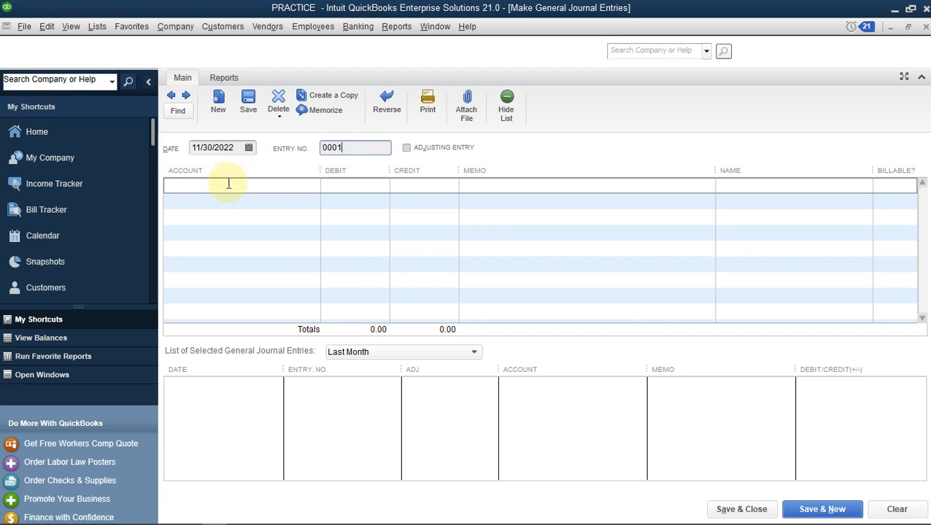
Enter BASIC SALARY, MEDICAL ALLOWANCE and TRANSPORTATION ALLOWANCE as the first three account lines
click(306, 183)
text(Bank Service Charges)
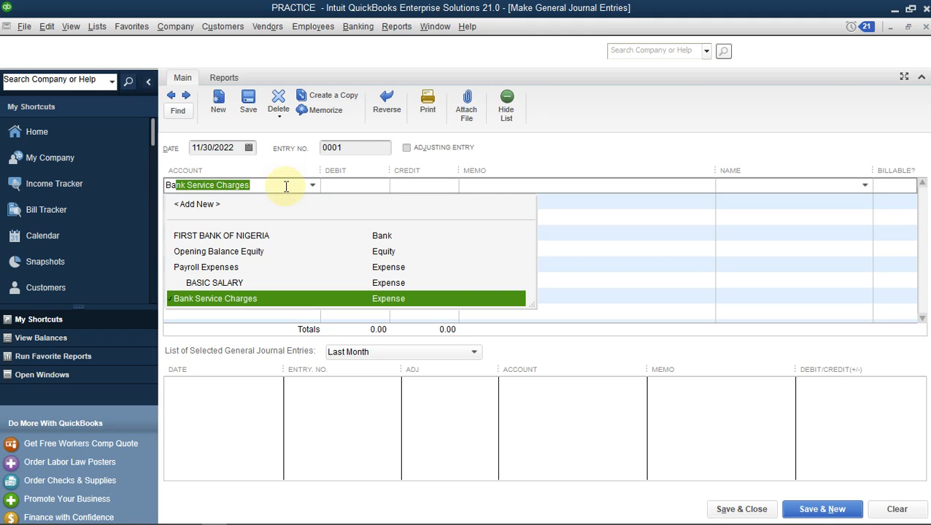
click(232, 283)
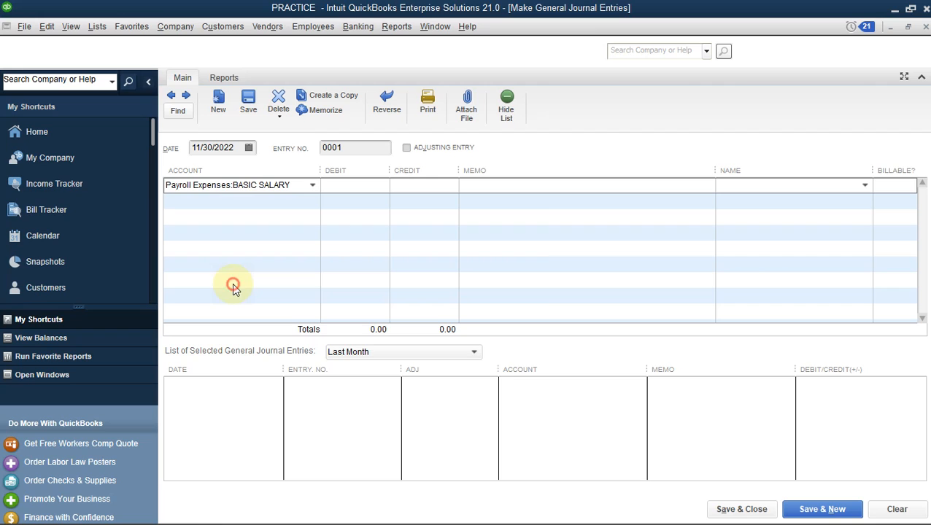
click(248, 202)
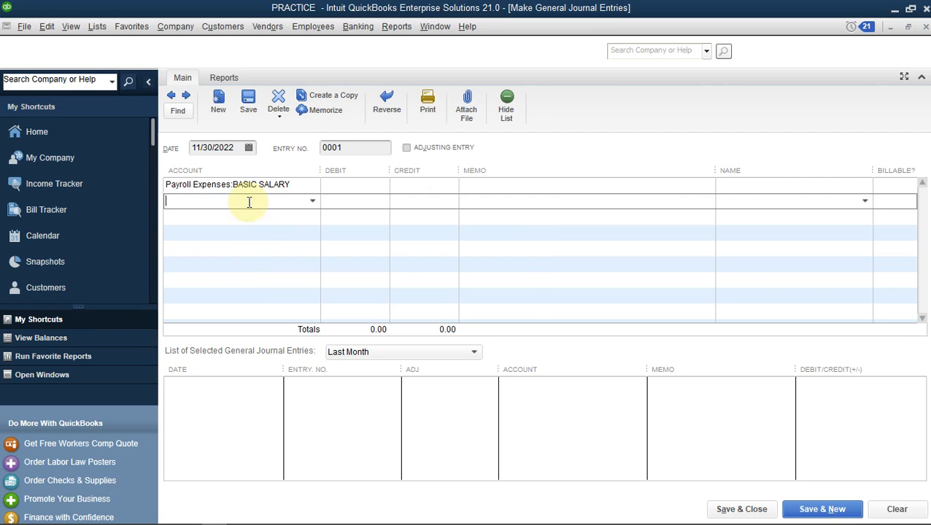
text(Medical Treatment)
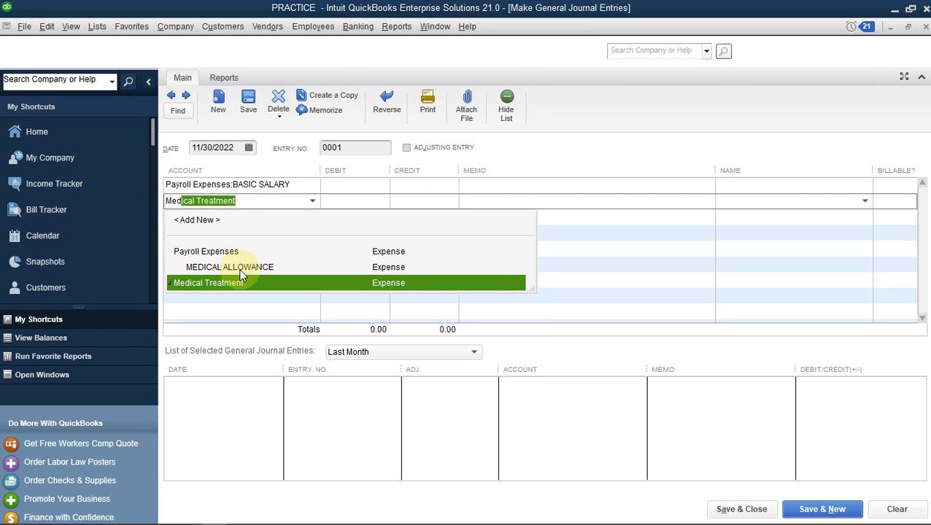
click(261, 269)
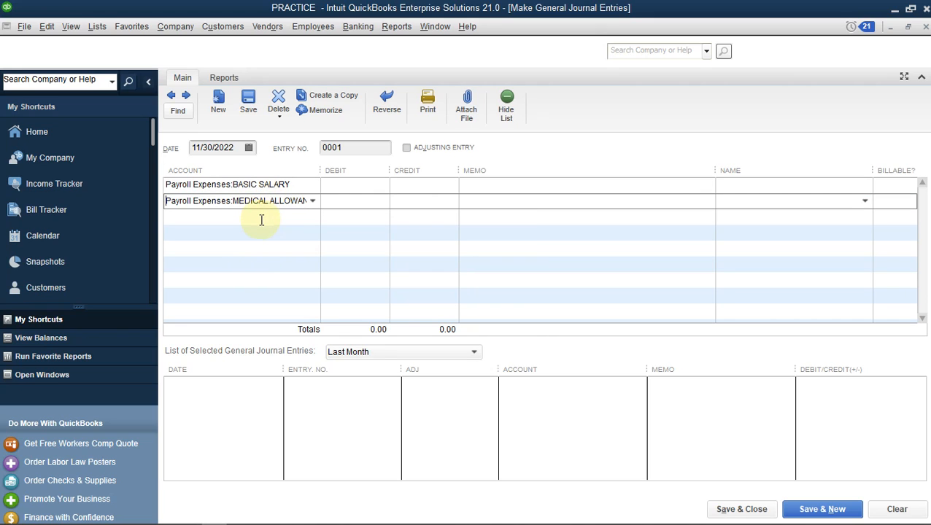
click(260, 219)
text(Tractors and Trailers)
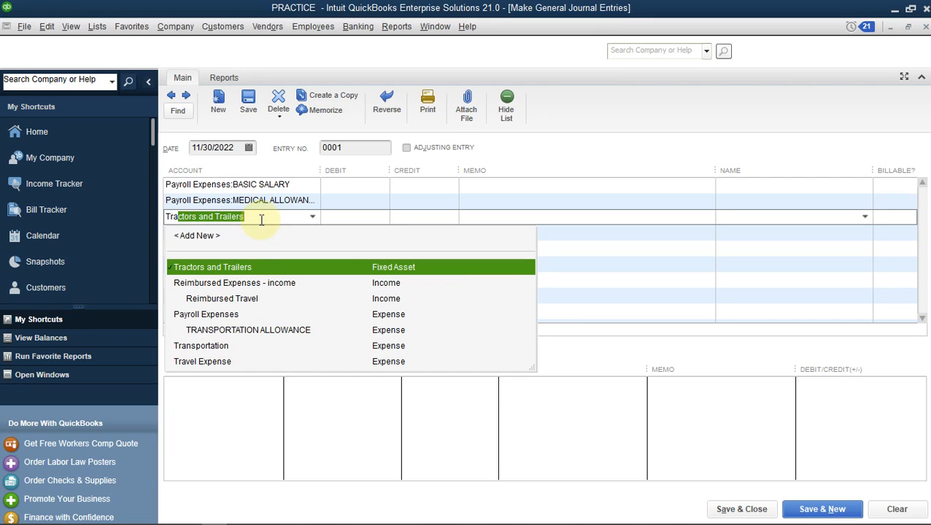
click(232, 332)
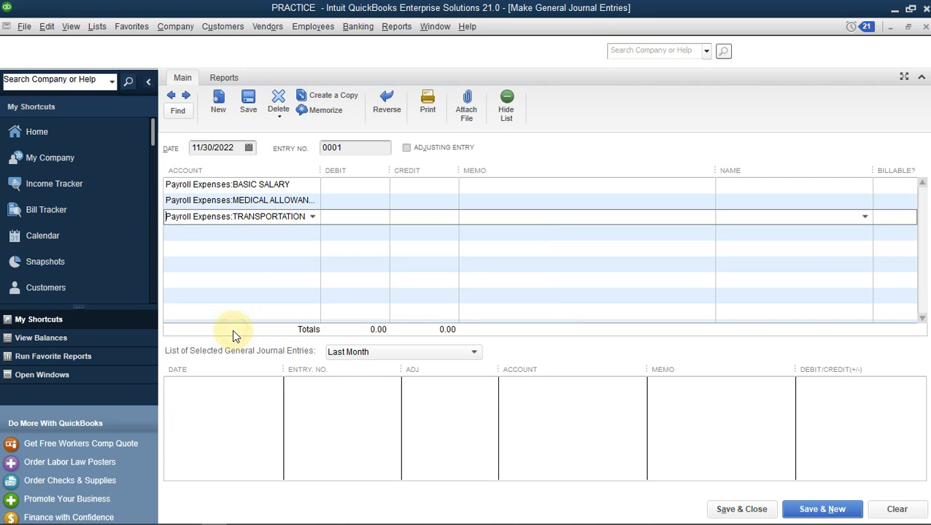
After checking the Excel sheet, add PENSION and LOAN as the fourth and fifth account lines
click(241, 232)
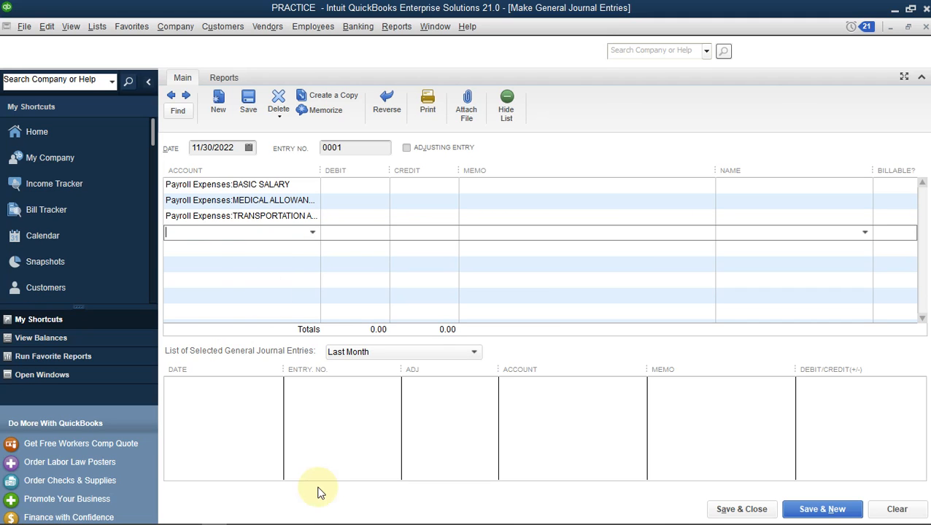
mouse_move(228, 519)
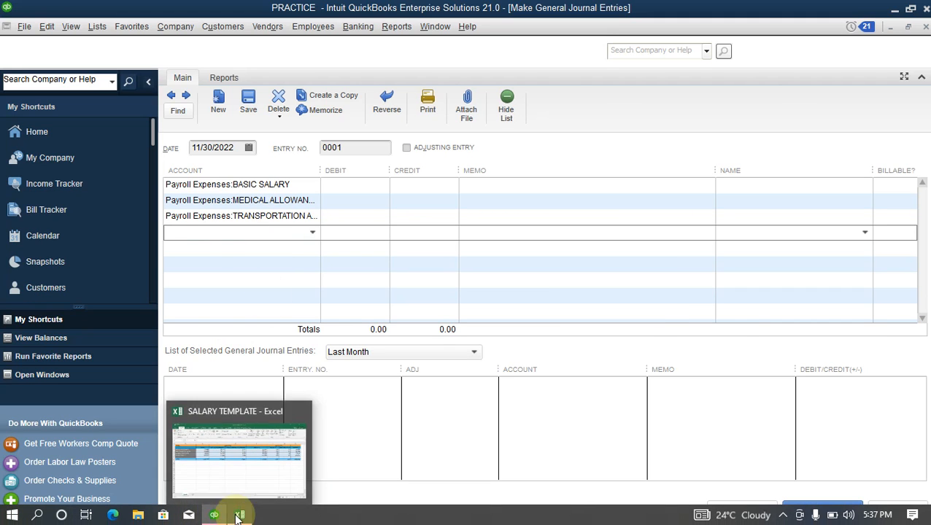
click(265, 482)
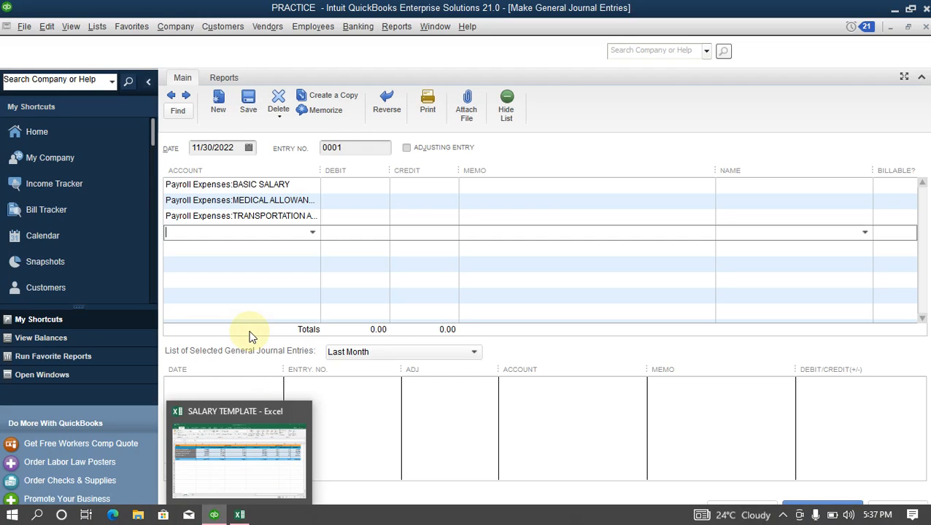
text(pen)
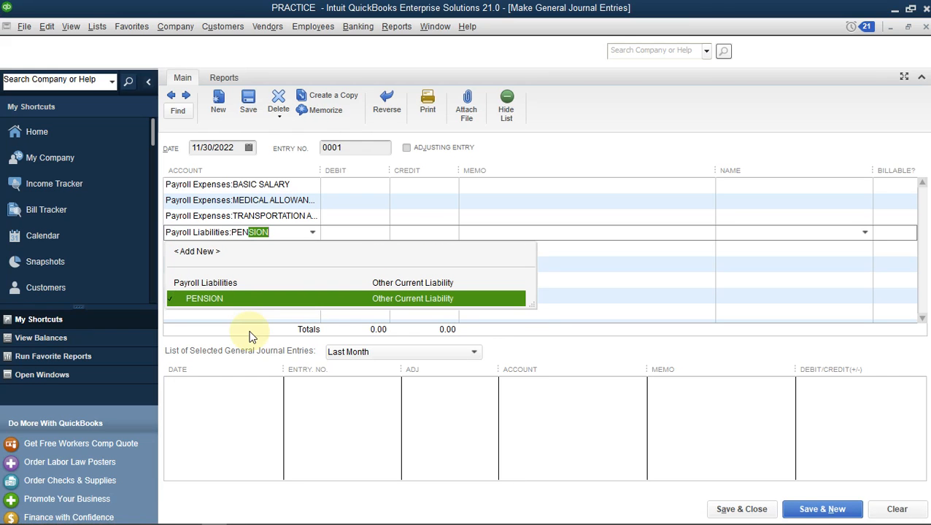
key(Tab)
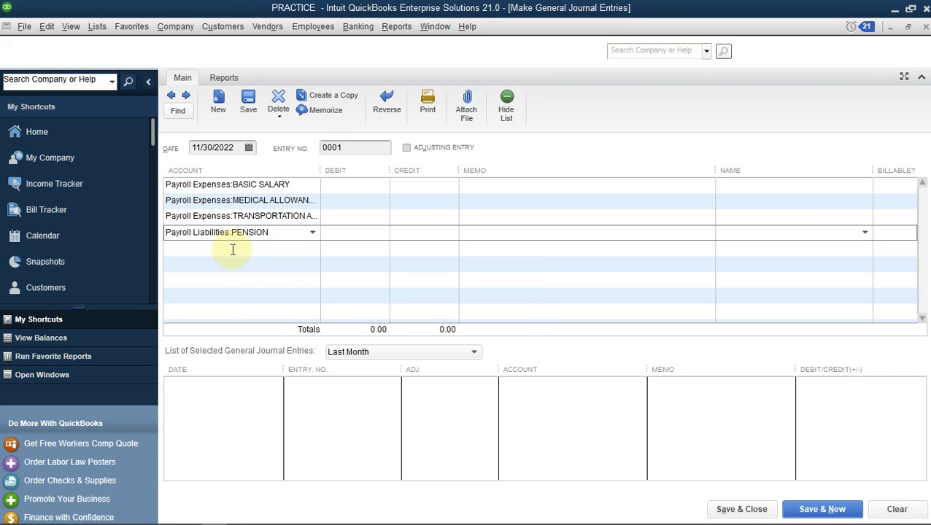
click(231, 250)
text(Loading and Offloading)
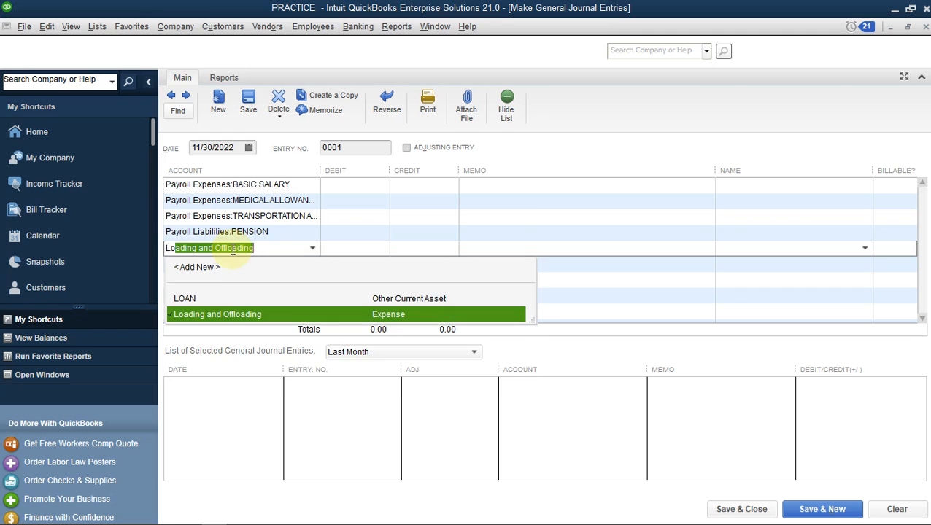
click(223, 298)
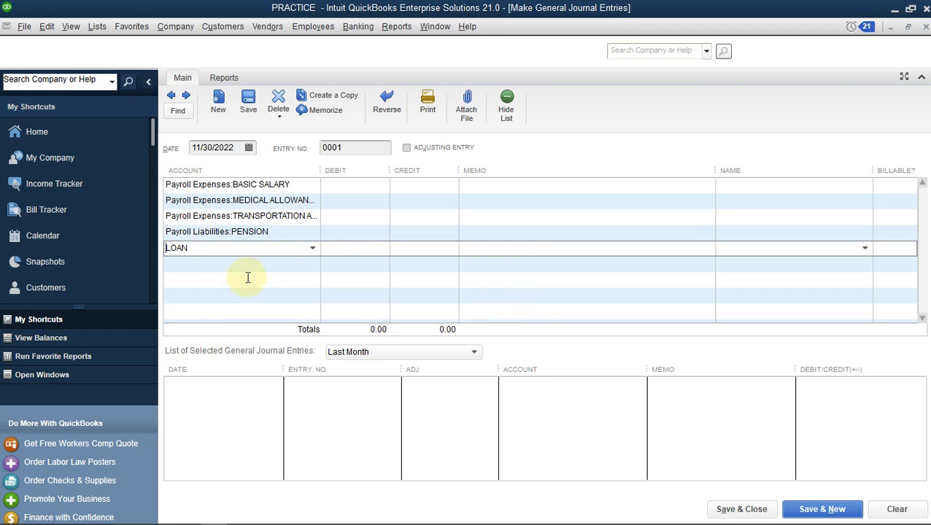
click(251, 267)
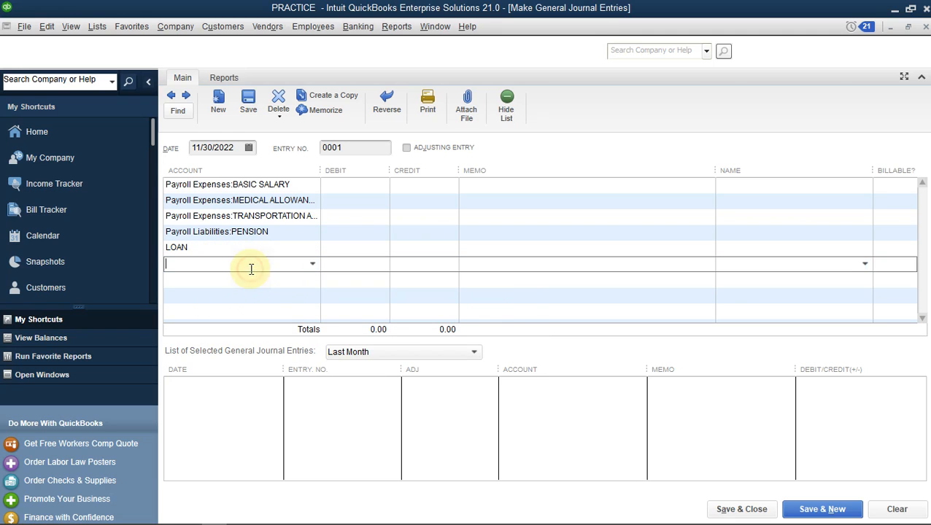
click(358, 186)
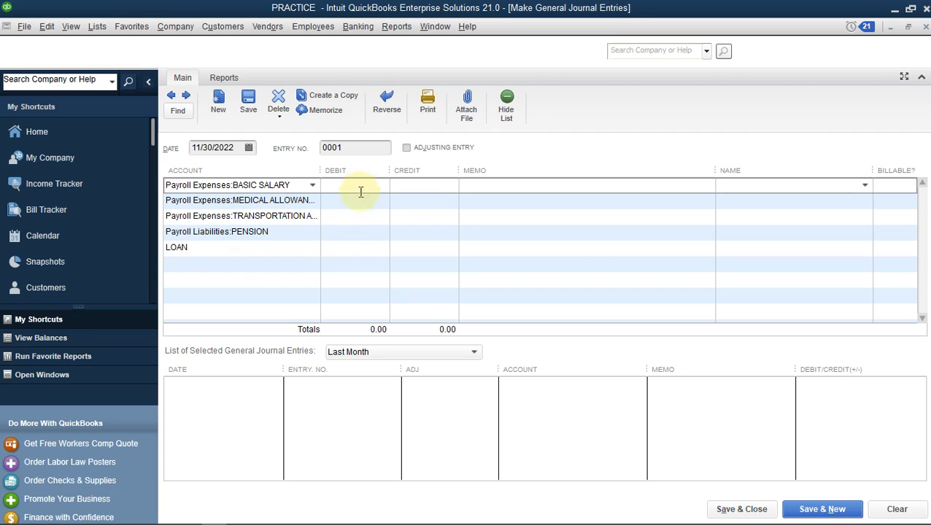
Enter debits of 100,000, 10,000 and 1,000, plus credits of 100 for pension and 10 for loan
text(100,000.00)
click(381, 185)
click(358, 203)
text(10,)
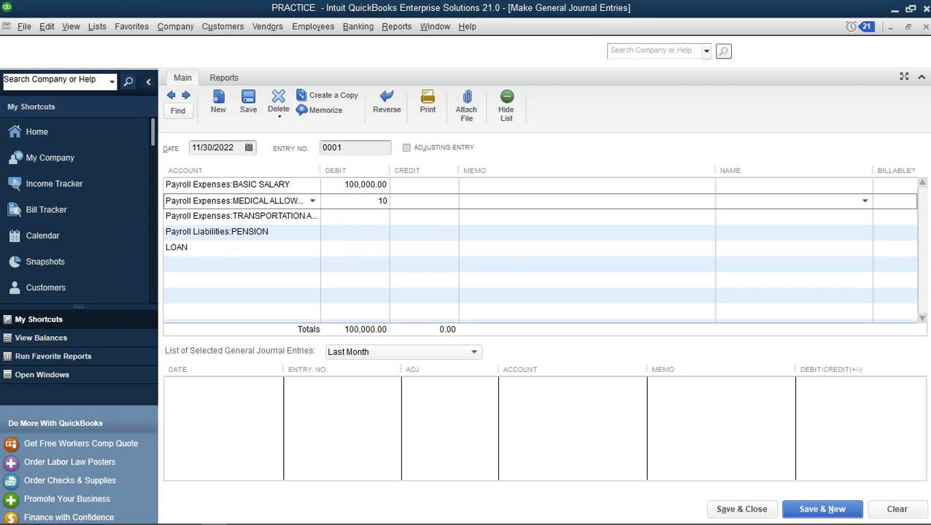
text(000)
click(355, 218)
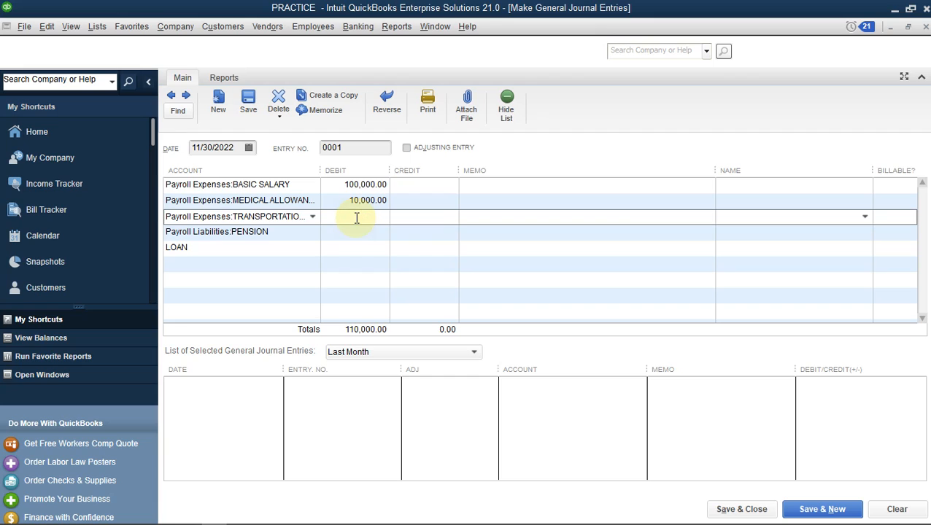
text(1000)
click(360, 233)
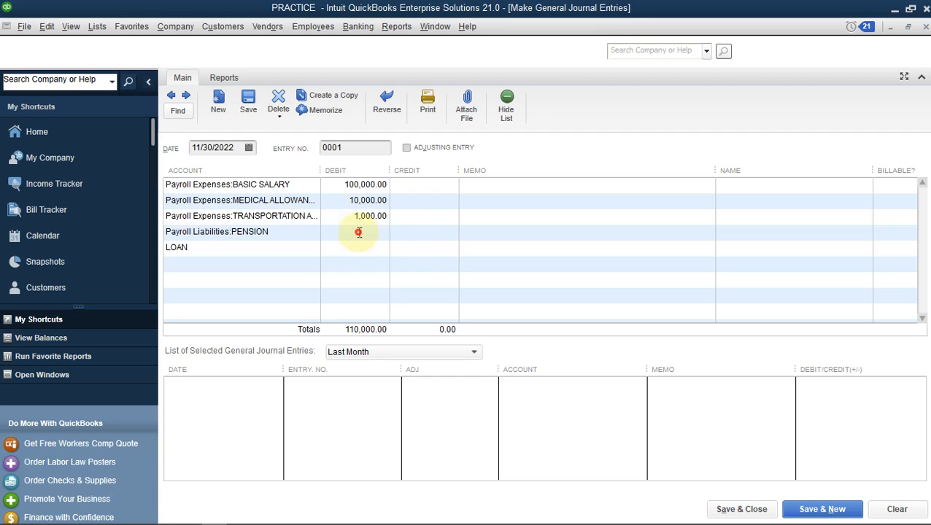
text(1)
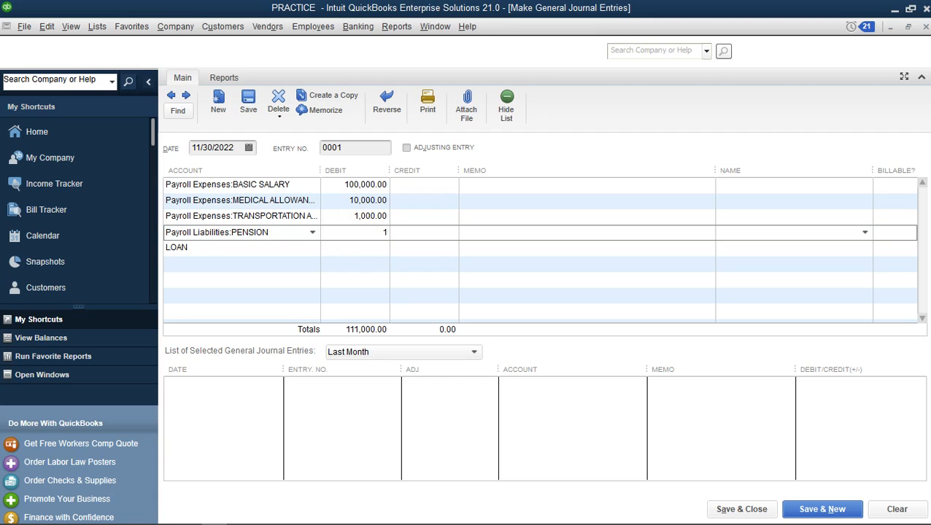
click(429, 232)
click(400, 248)
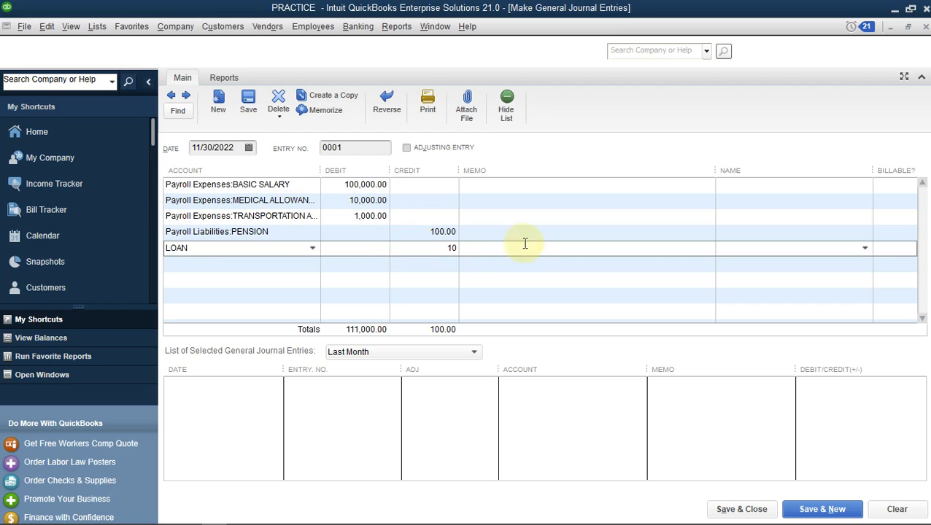
click(415, 263)
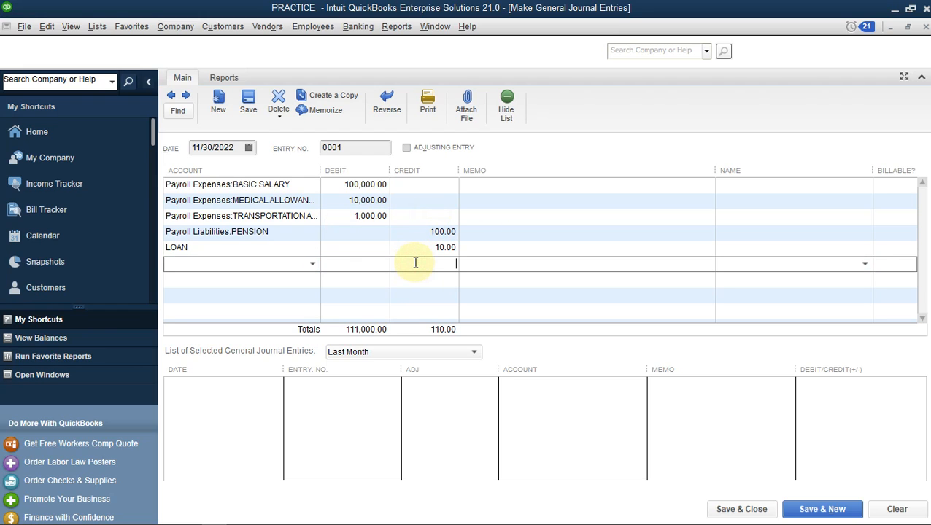
click(364, 246)
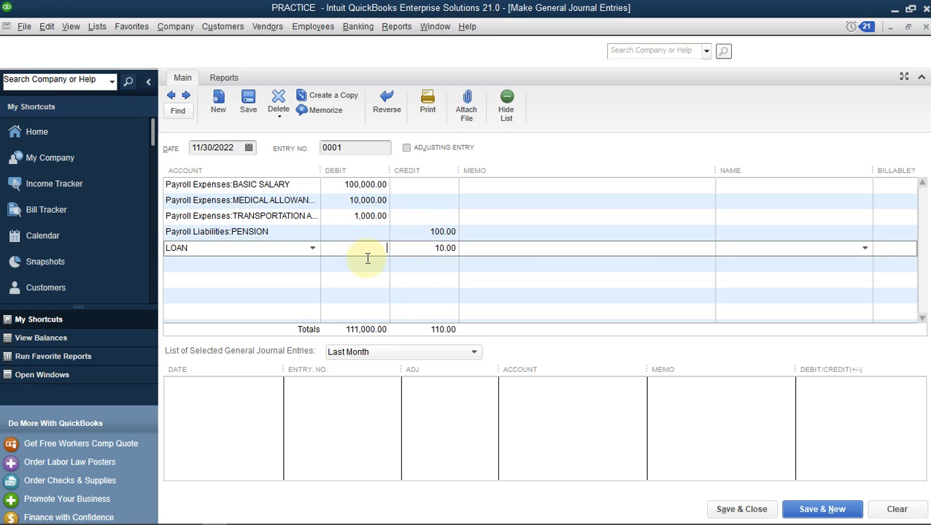
click(367, 260)
Add a PAYROL LIABILITY line with a 110,890 credit, checked against Excel, balancing at 111,000
click(261, 262)
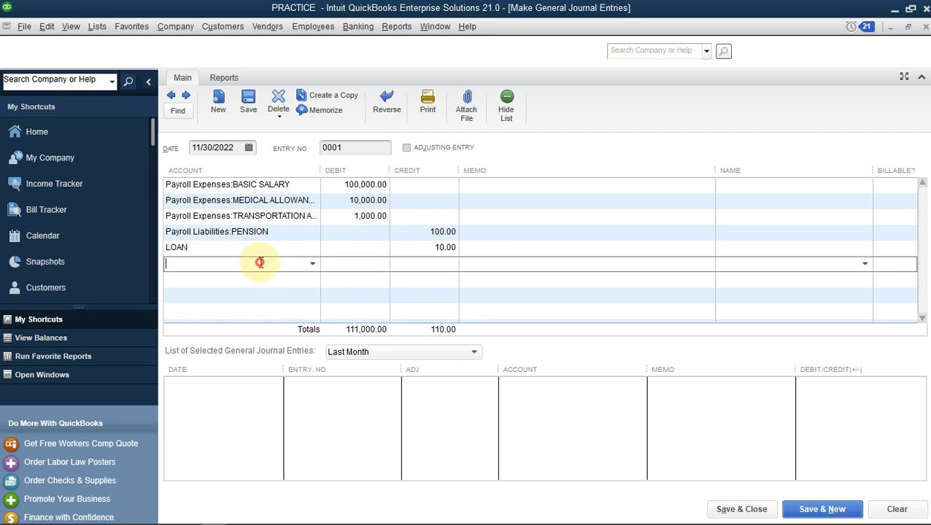
text(Payroll Expenses)
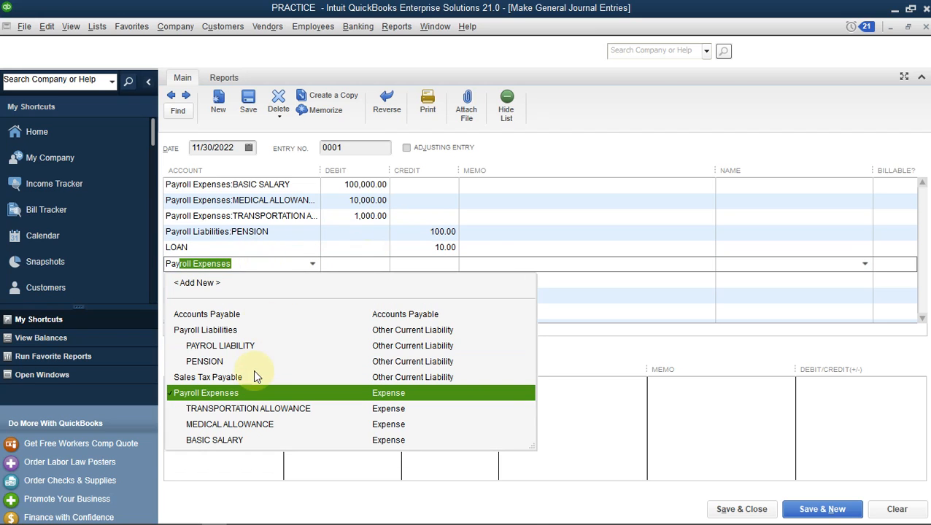
click(252, 346)
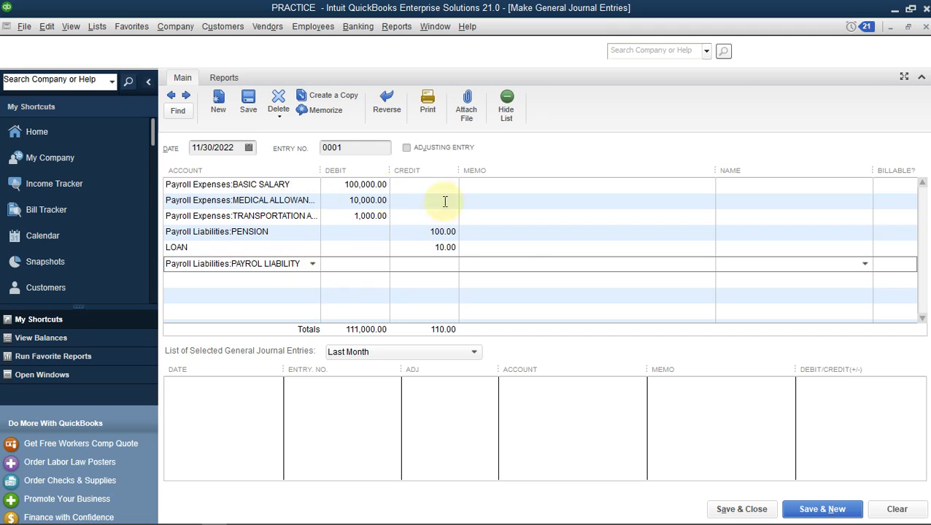
click(415, 264)
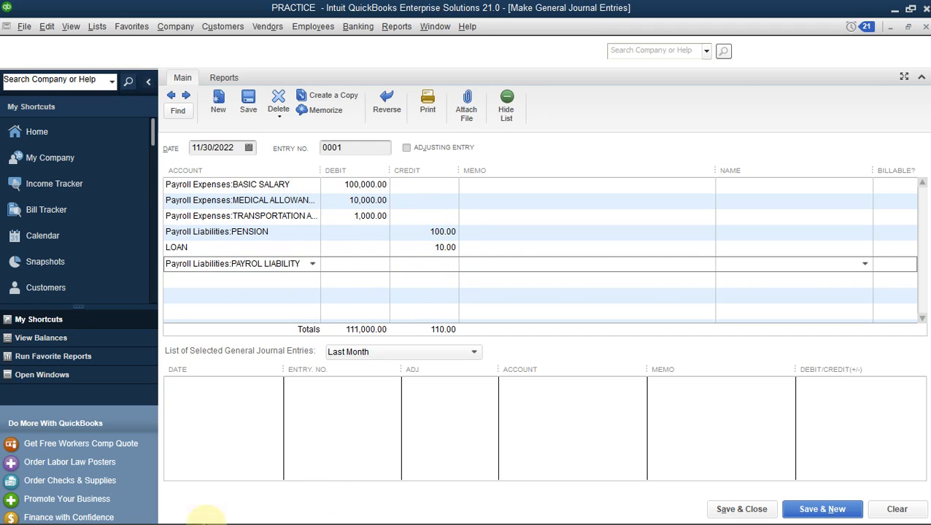
mouse_move(171, 520)
mouse_move(239, 515)
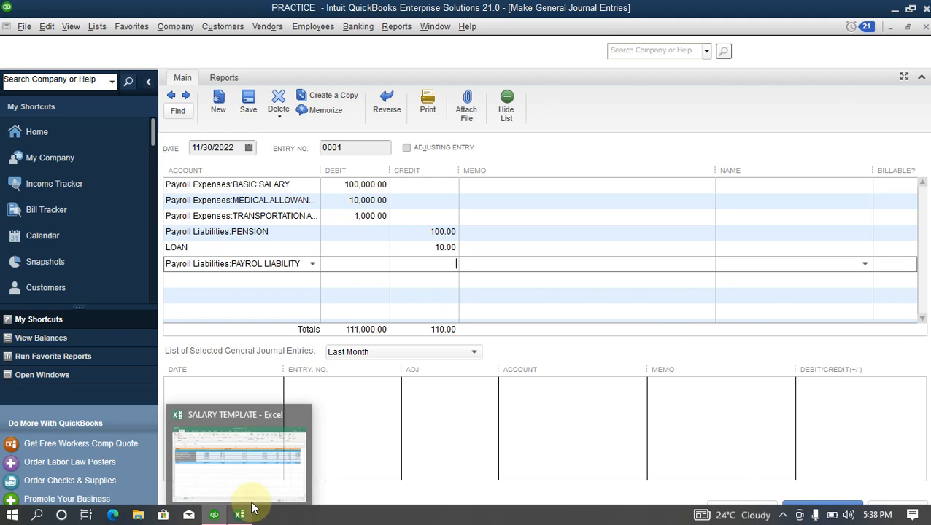
click(251, 476)
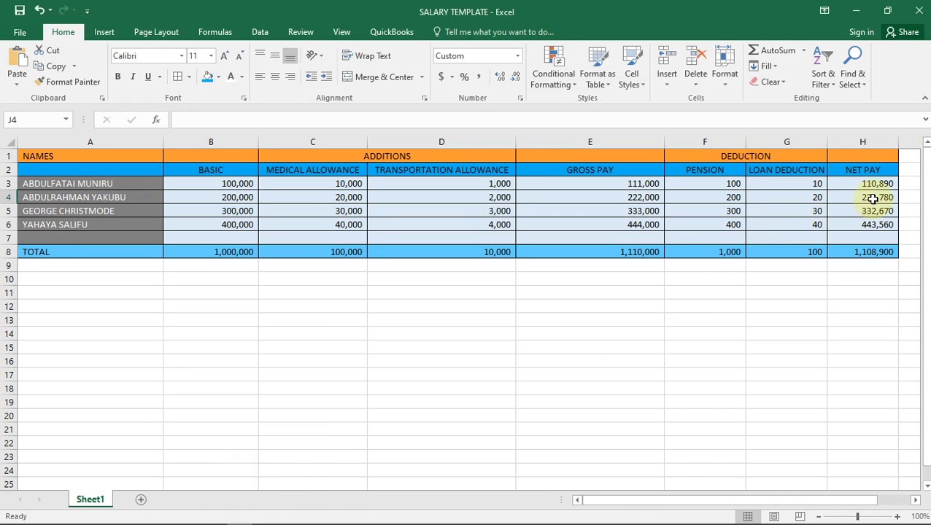
mouse_move(235, 520)
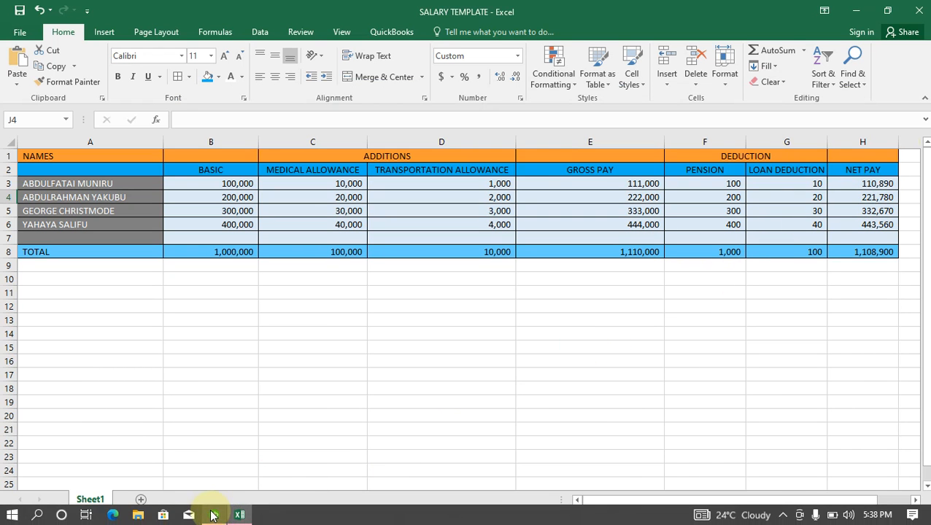
click(214, 467)
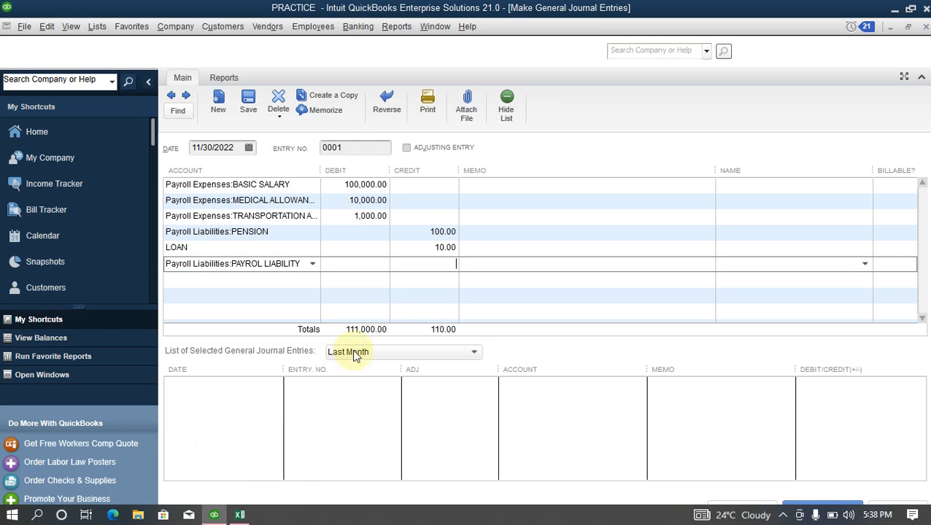
text(110)
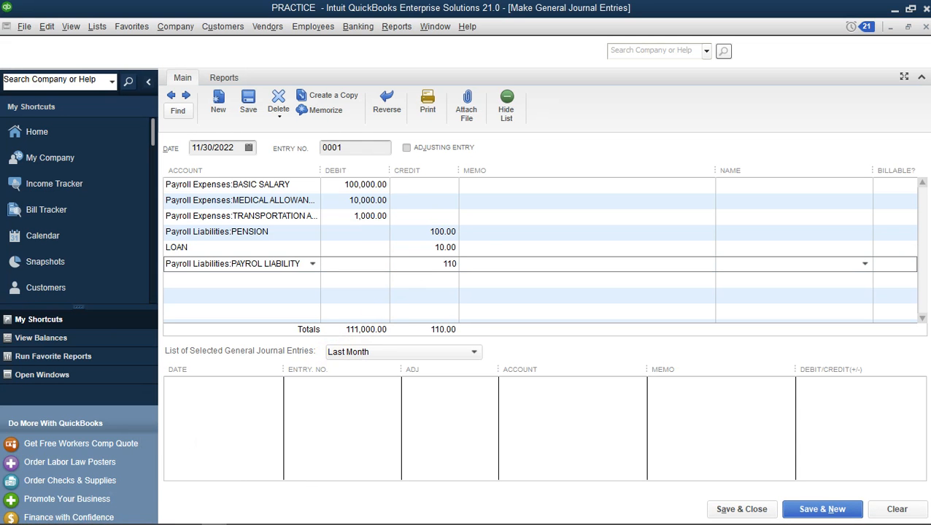
text(890)
click(406, 292)
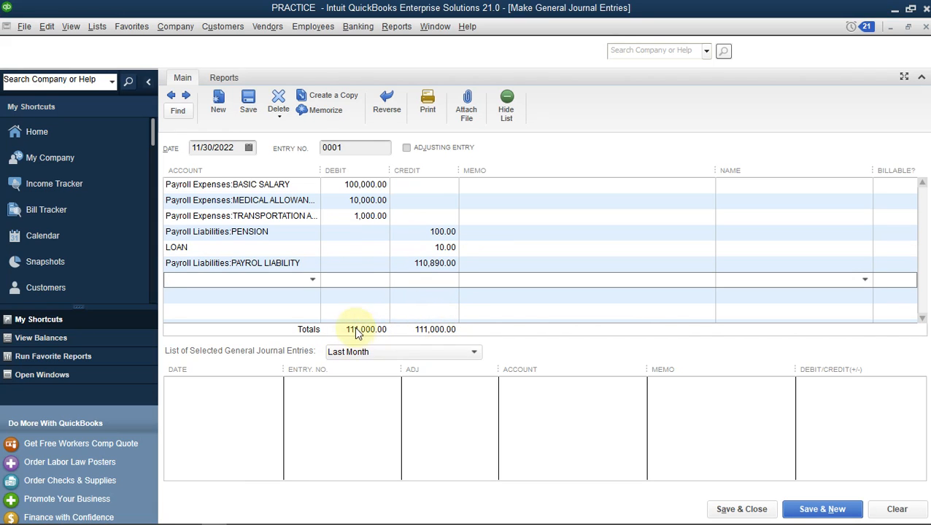
click(407, 249)
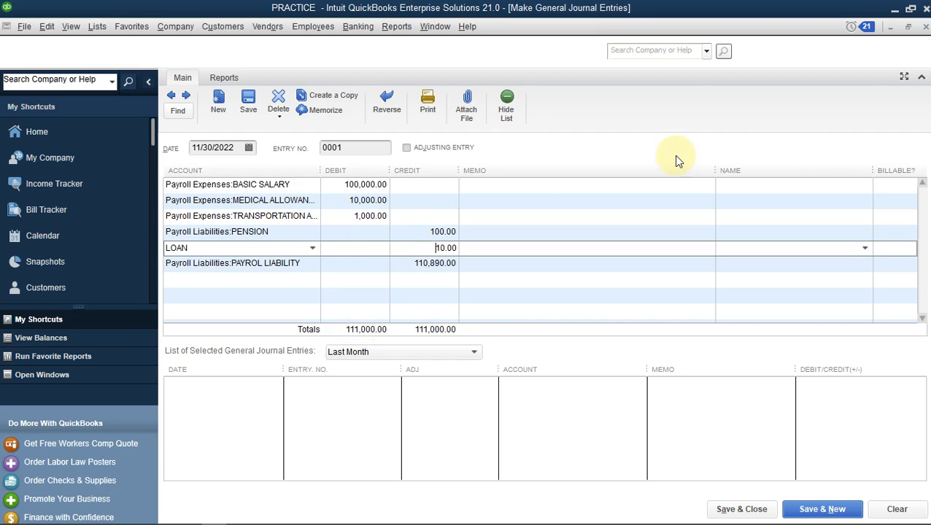
Type the memo 'salary for the month on November 2022' on the basic salary line and copy it
click(623, 187)
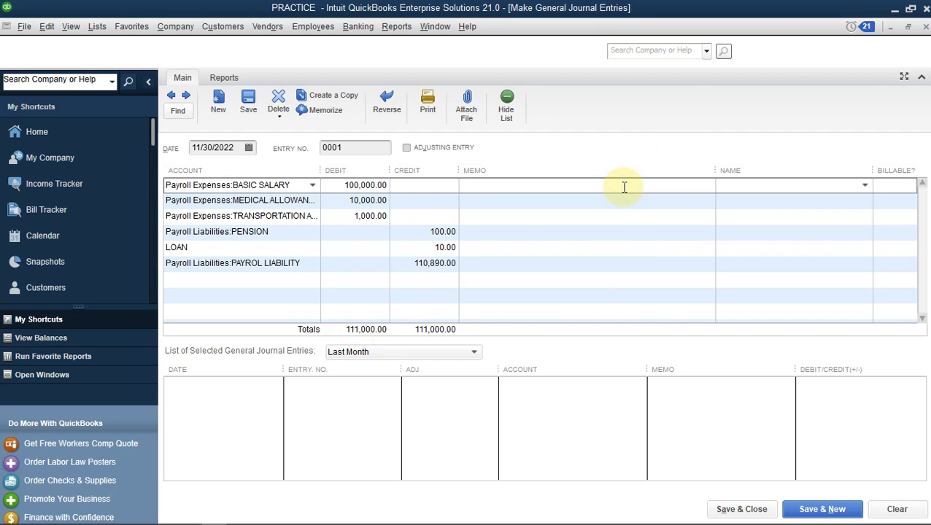
text(salary for the month on No)
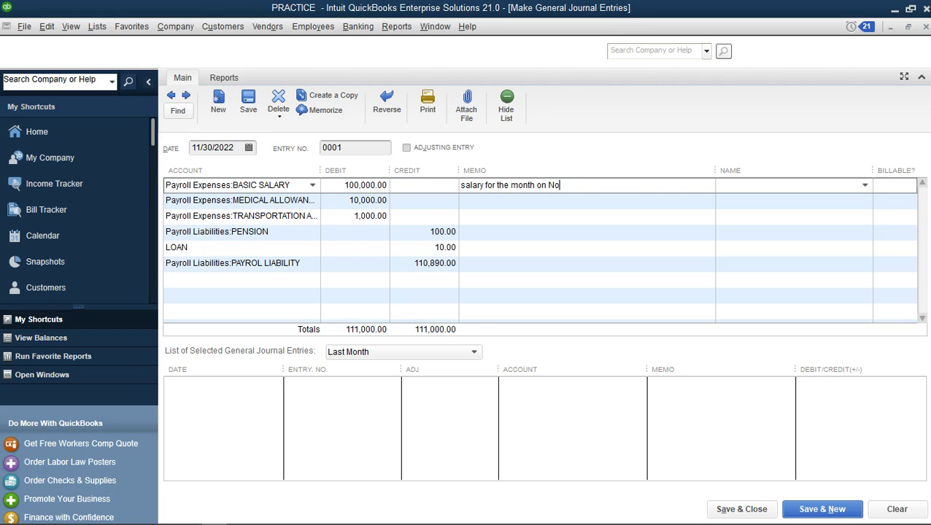
text(vember 2022)
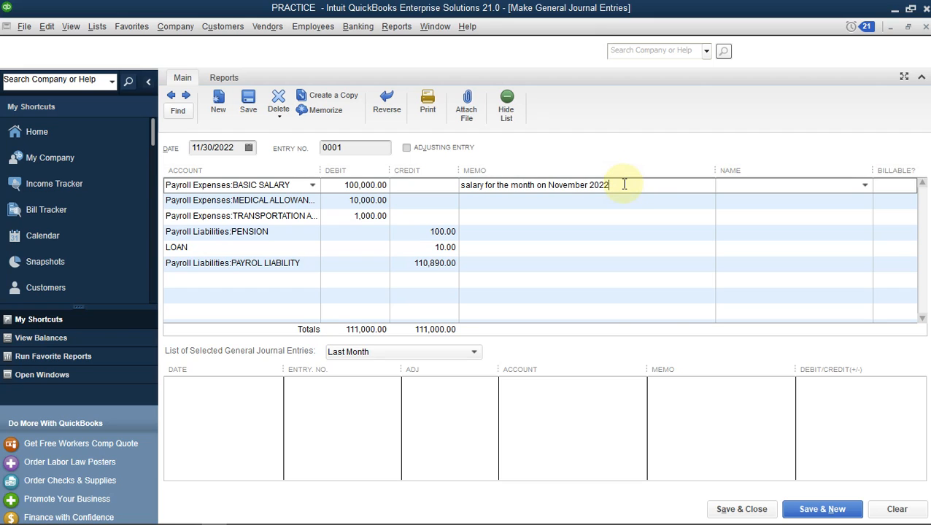
drag(622, 184, 388, 182)
key(ctrl+c)
Paste the memo onto the medical, transportation, pension, loan and payroll liability lines
key(Down)
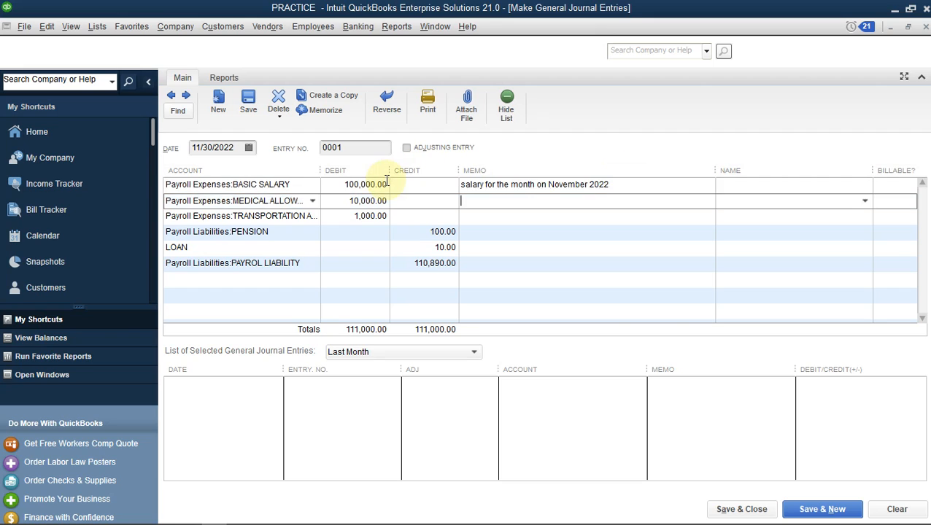
key(ctrl+v)
key(Down)
key(ctrl+v)
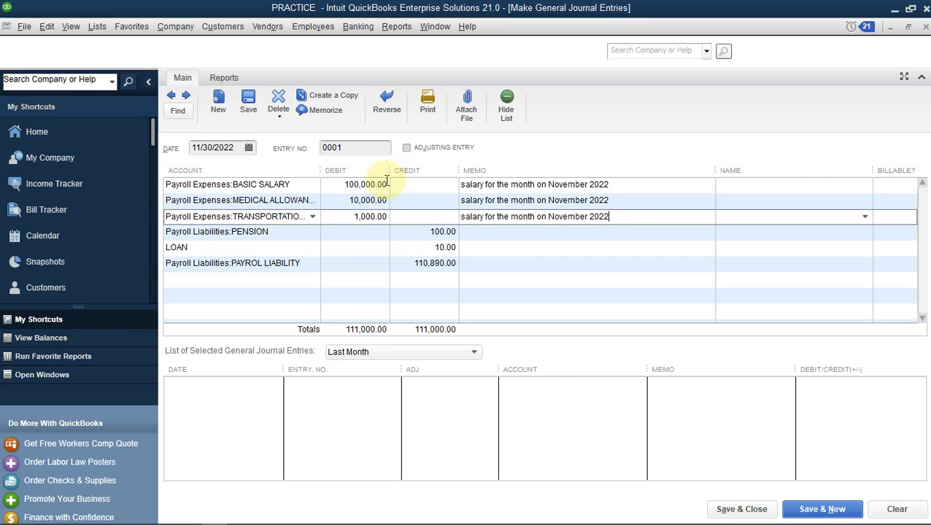
key(Down)
key(ctrl+v)
key(Down)
key(ctrl+v)
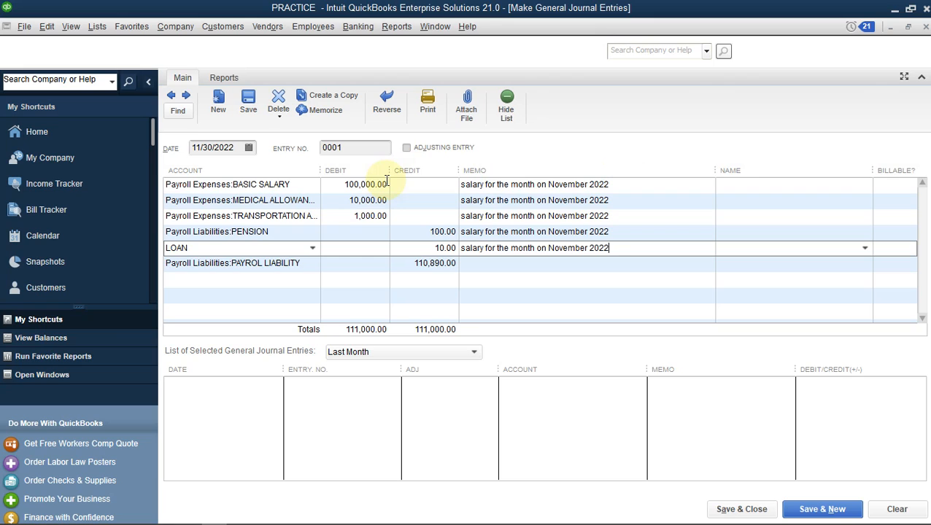
key(Down)
key(ctrl+v)
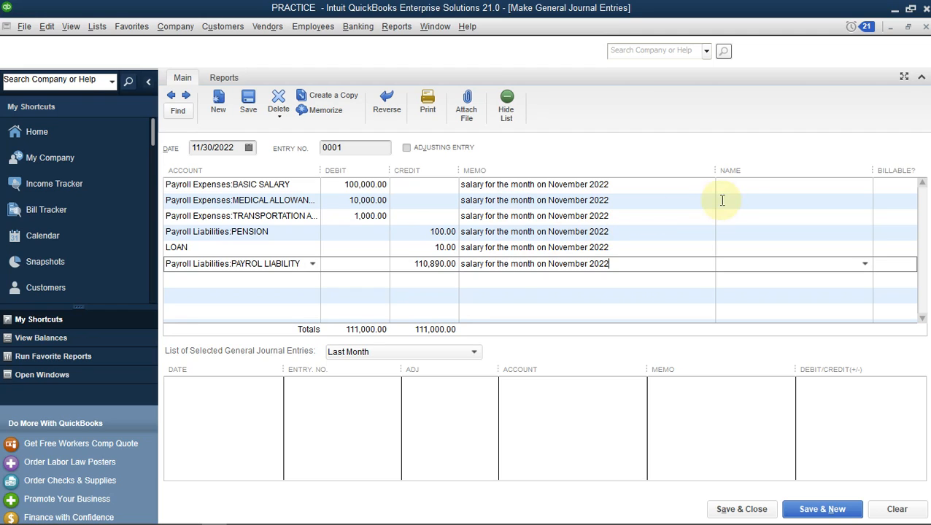
Assign the same employee as Name on the basic salary, medical and transportation allowance lines
click(758, 185)
click(865, 186)
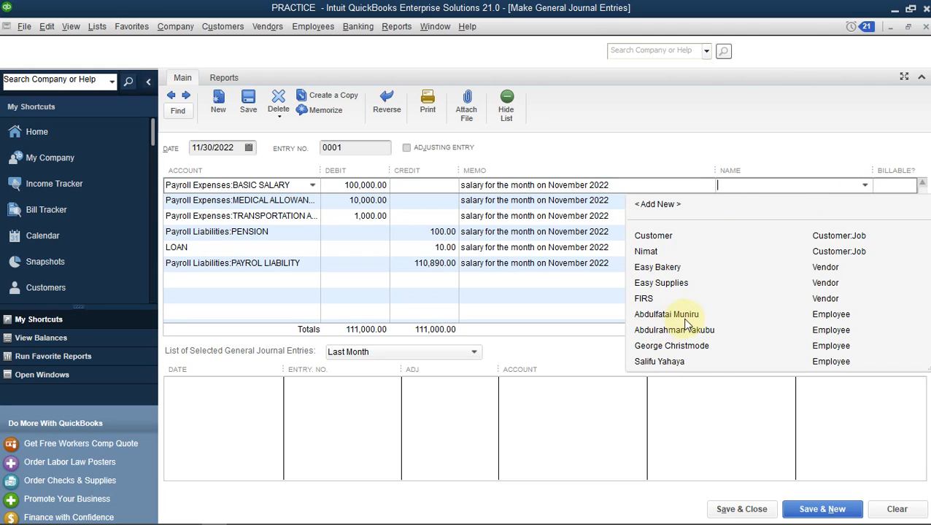
click(682, 314)
click(828, 204)
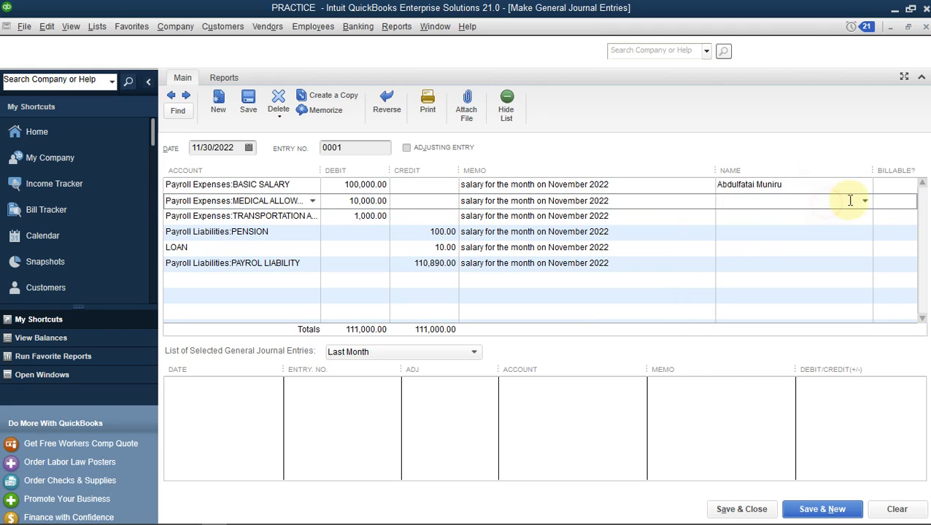
click(865, 201)
click(654, 332)
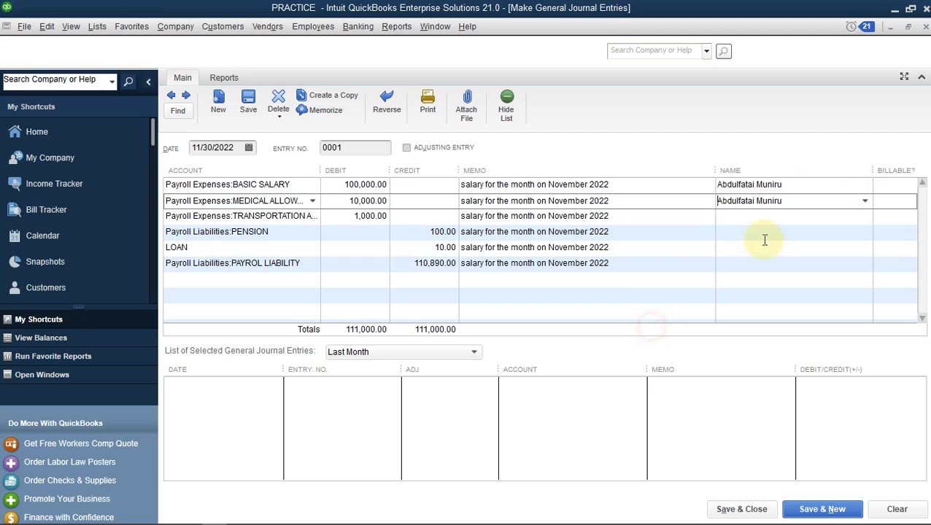
click(803, 218)
click(864, 216)
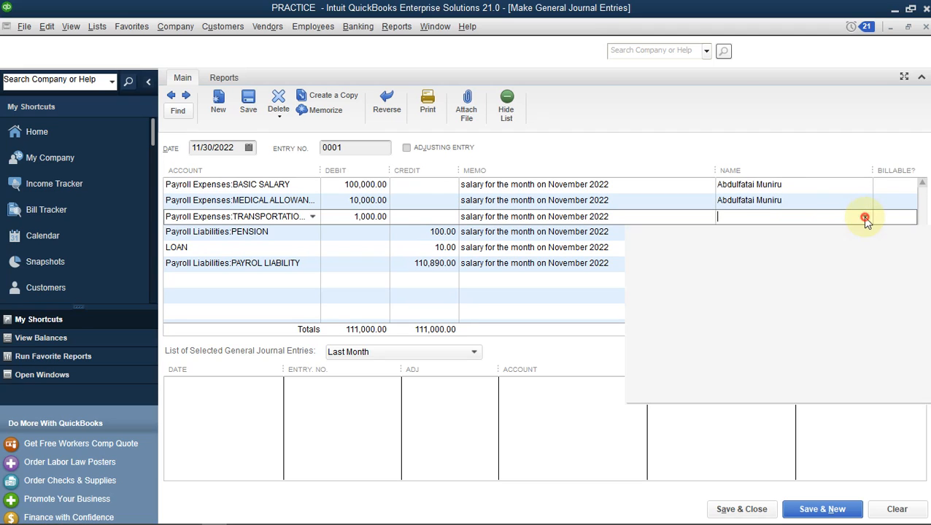
click(658, 359)
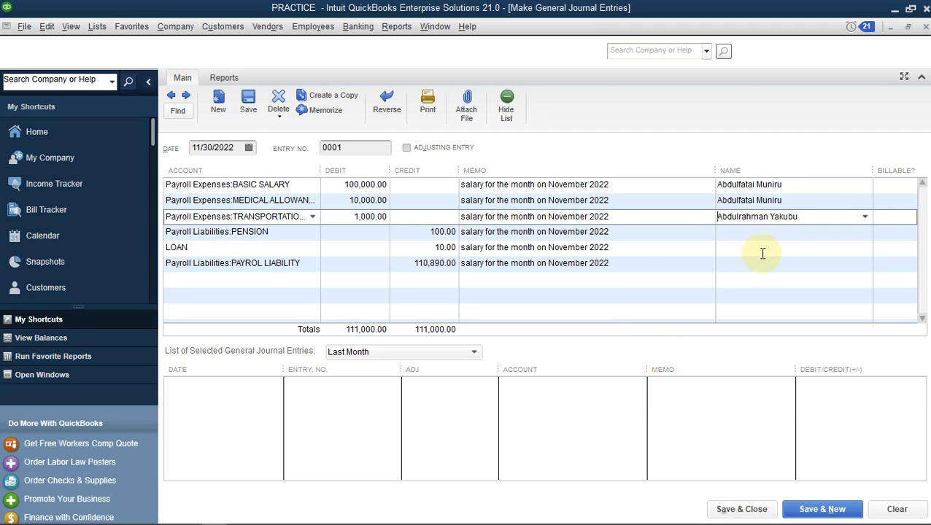
click(866, 218)
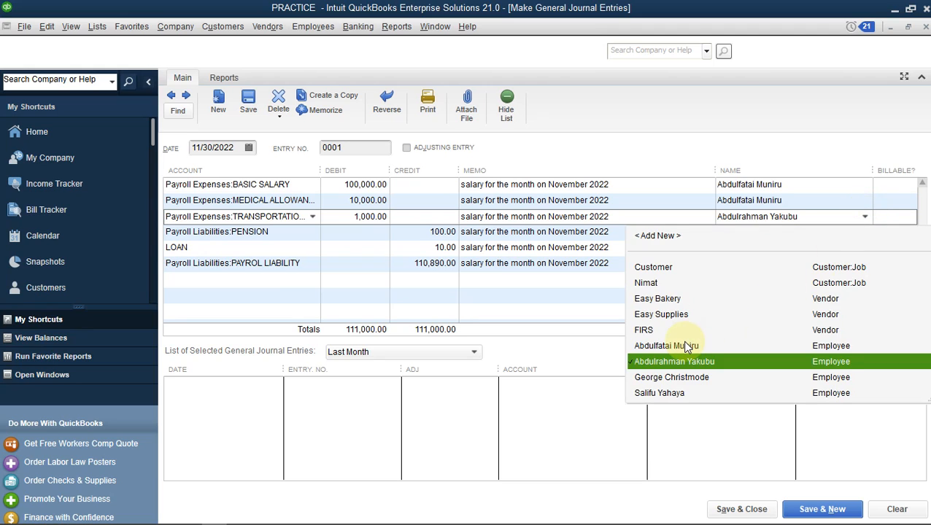
click(657, 345)
Assign that employee to the pension, loan and payroll liability lines as well
click(809, 234)
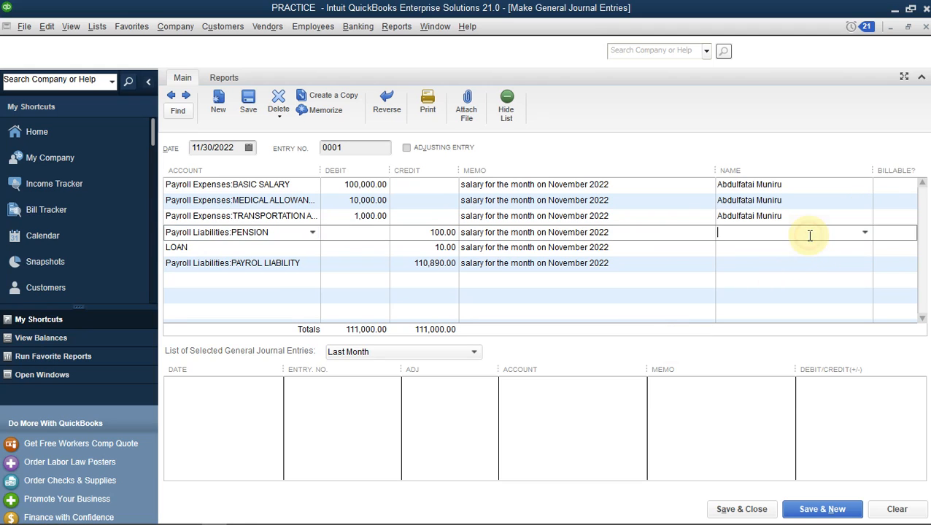
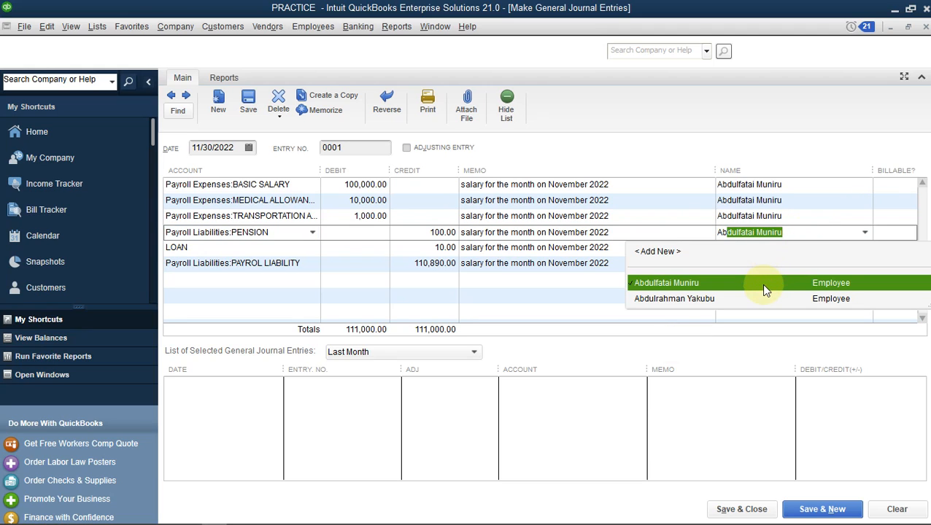
click(766, 282)
click(764, 250)
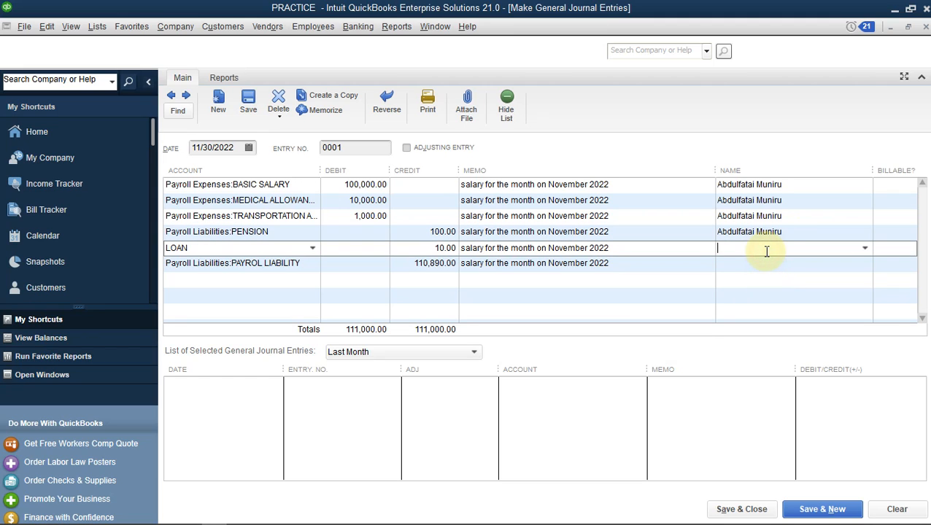
click(709, 299)
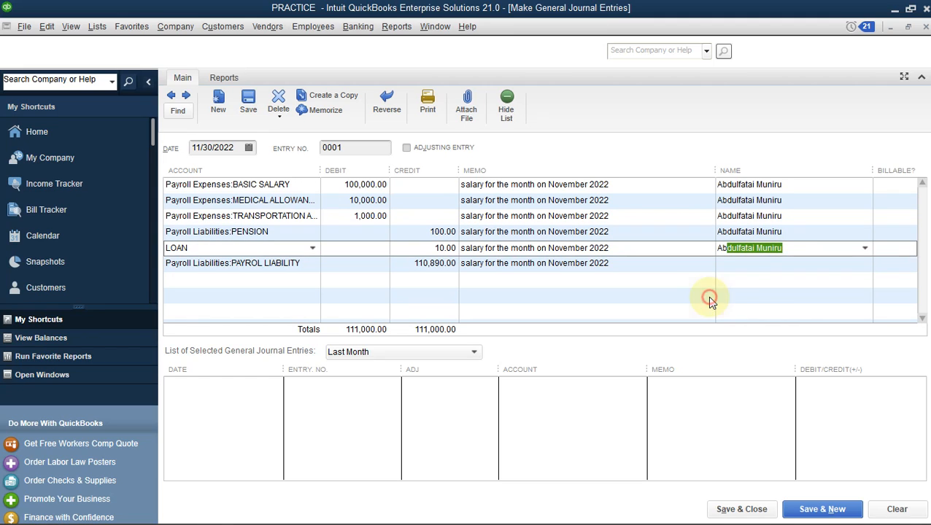
click(758, 263)
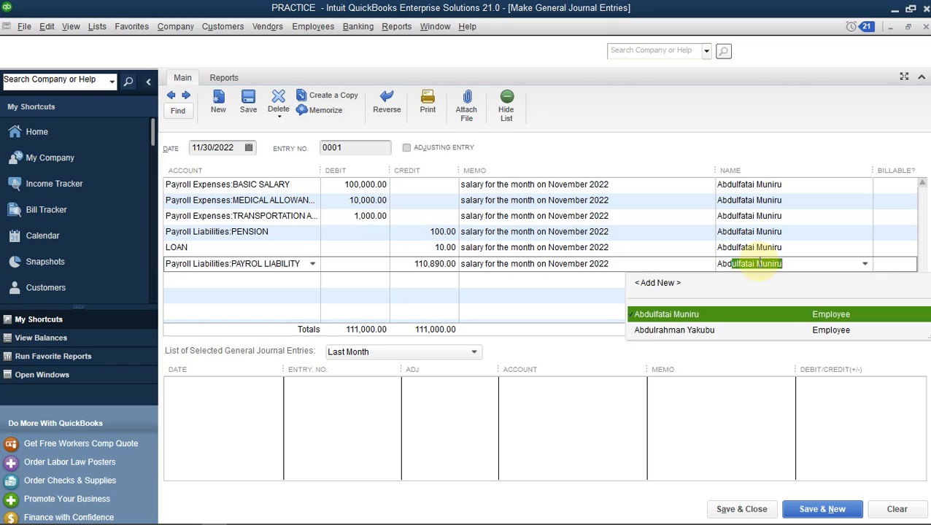
click(719, 321)
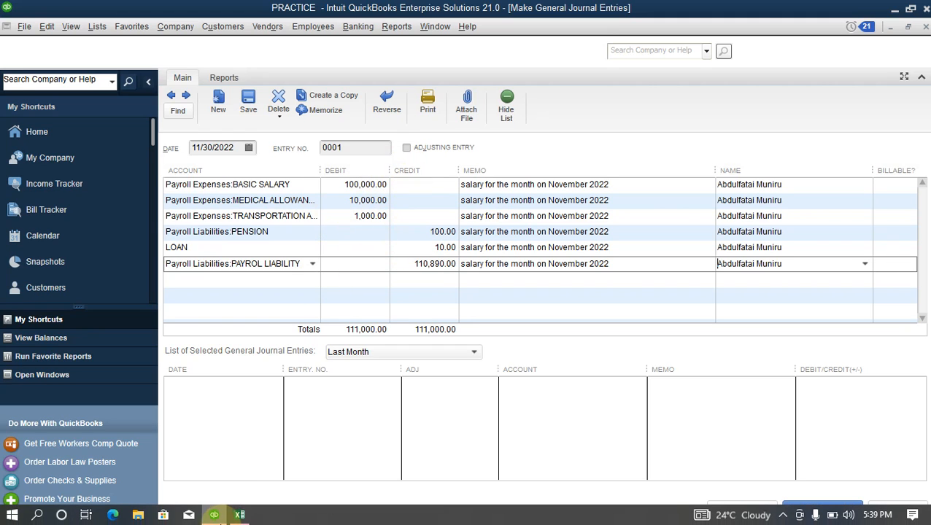
mouse_move(239, 515)
click(275, 453)
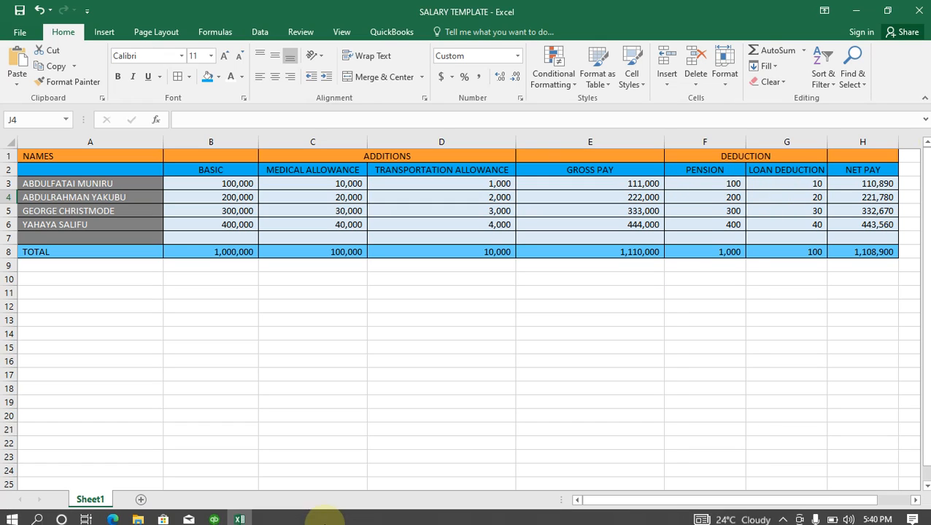
mouse_move(208, 519)
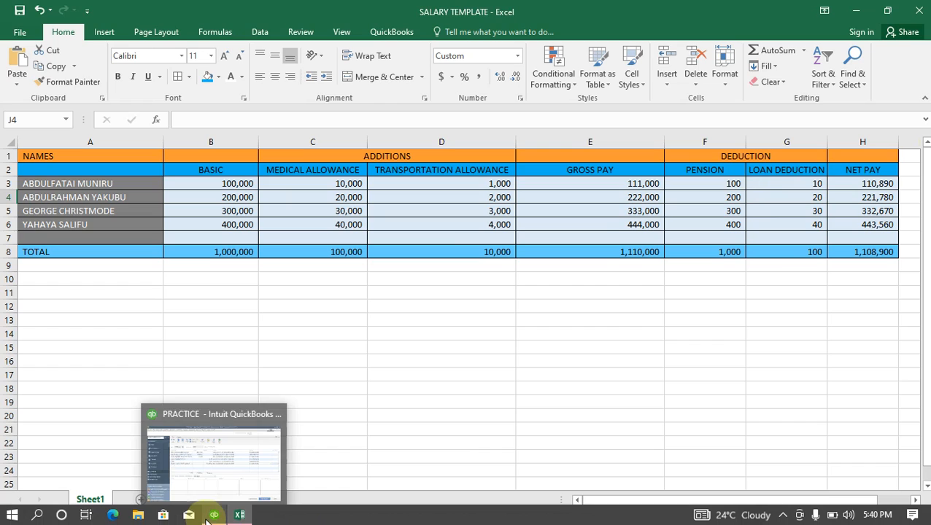
click(223, 460)
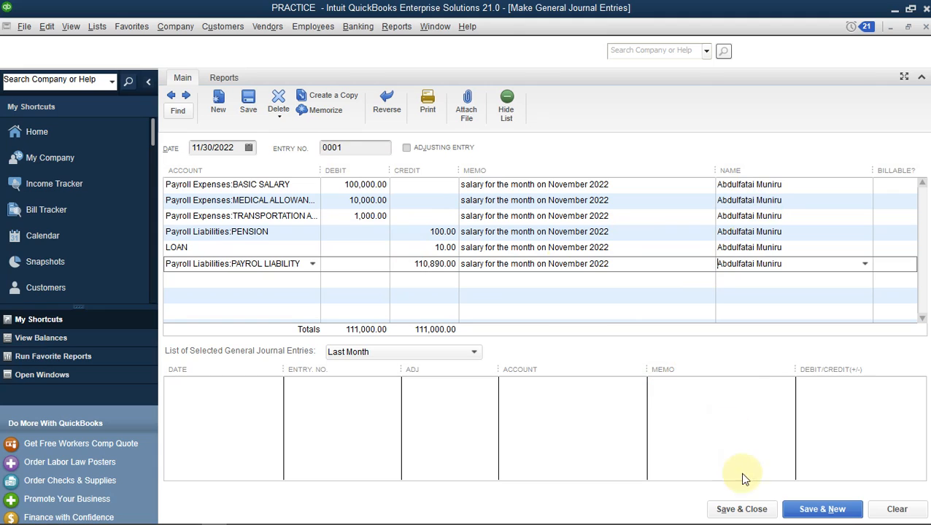
Save journal entry 0001 with Save & New, then go back to it
click(810, 510)
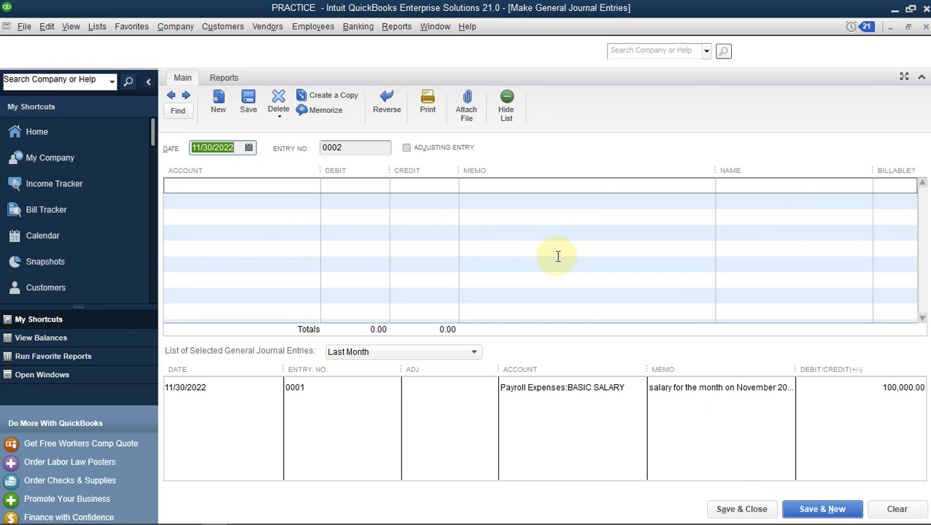
click(267, 185)
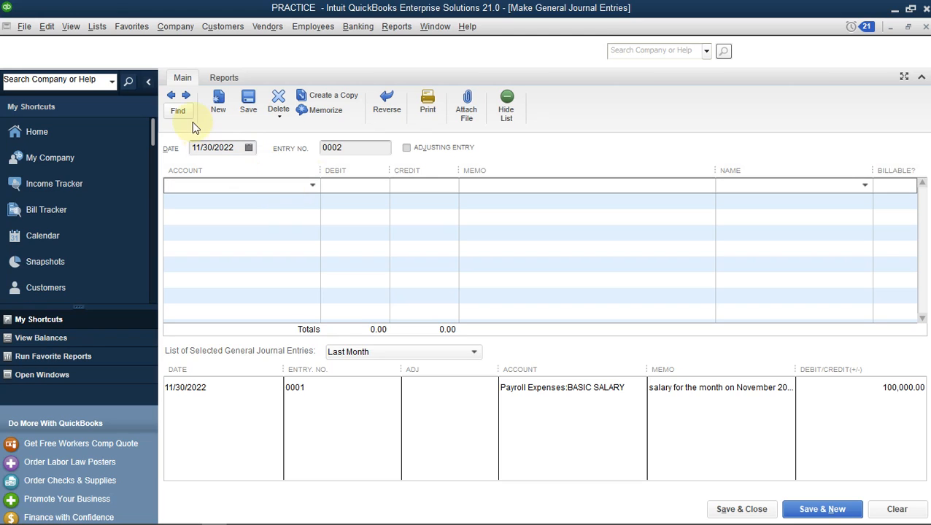
click(170, 95)
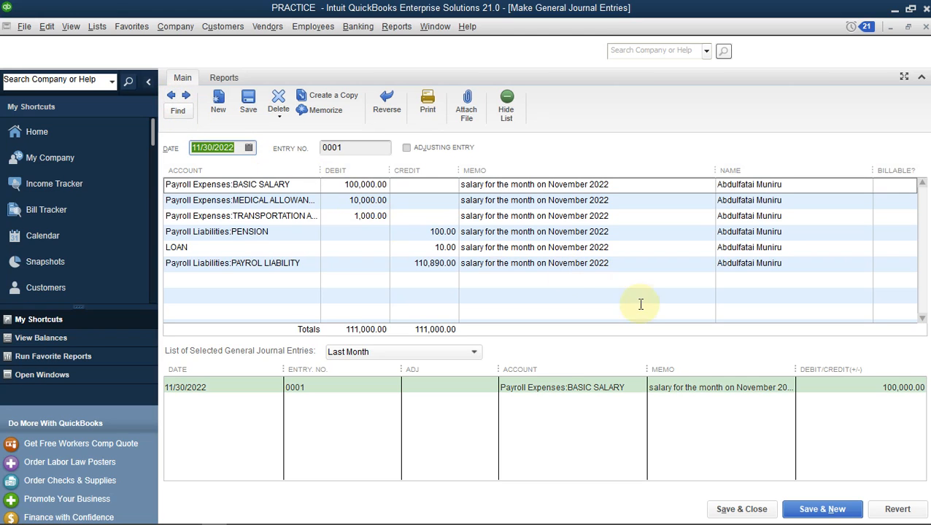
Memorize entry 0001 under the name 'payrol expenses'
click(325, 114)
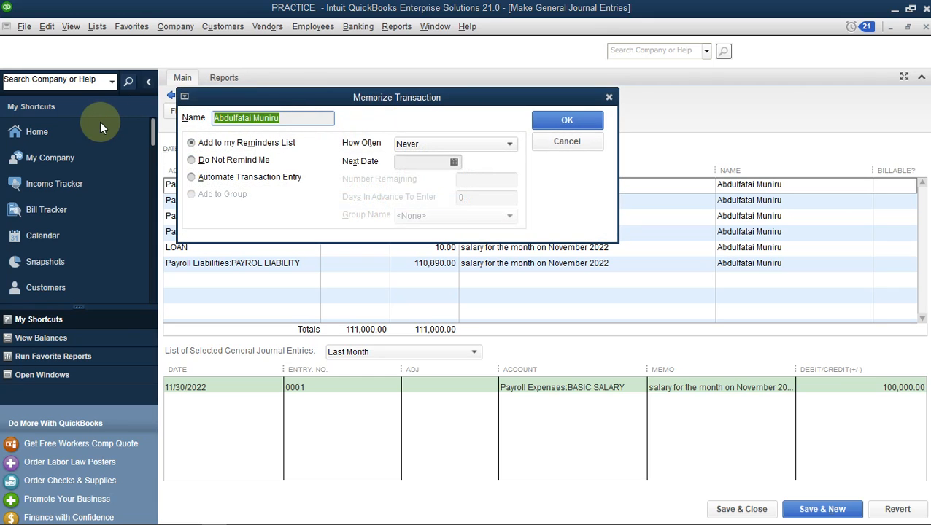
text(salr)
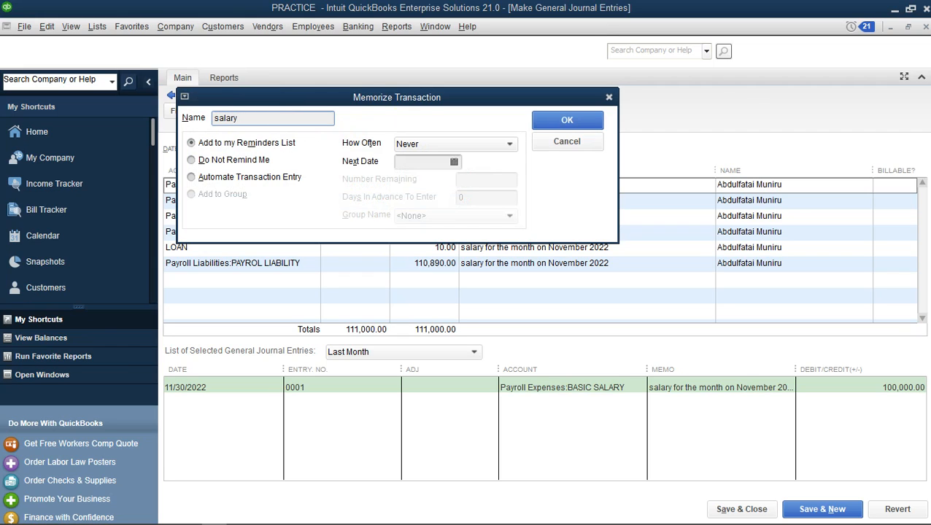
key(BackSpace)
key(BackSpace)
key(BackSpace)
key(BackSpace)
key(BackSpace)
key(BackSpace)
click(581, 127)
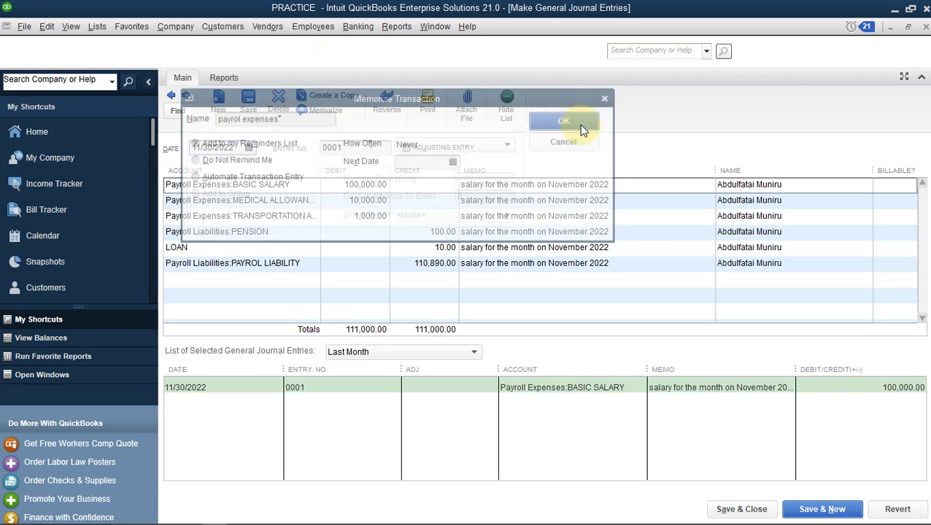
Close the journal window and recall the 'payrol expenses' memorized transaction from the Memorized Transaction List
click(925, 27)
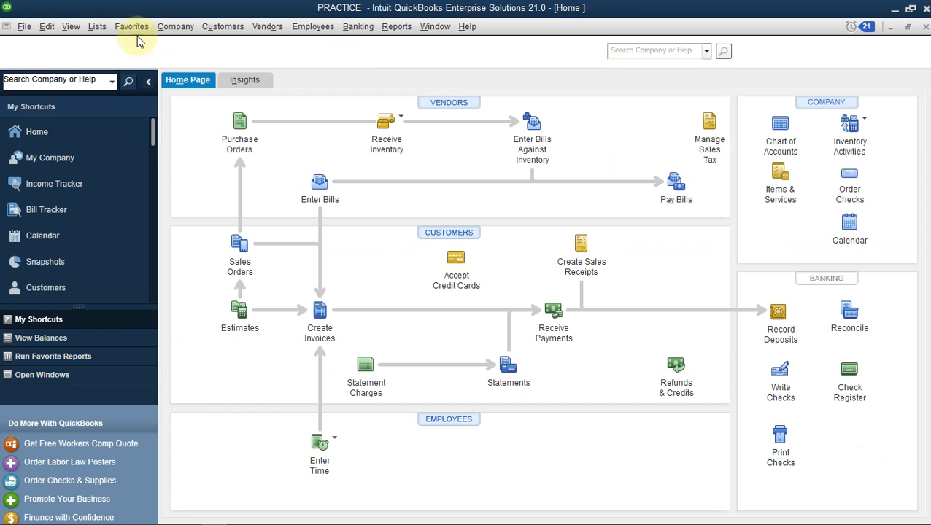
click(97, 28)
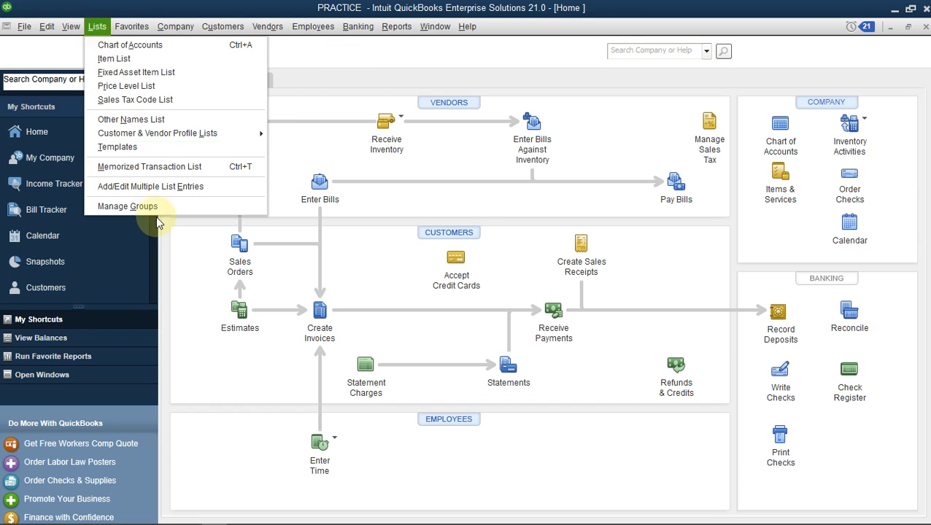
click(240, 167)
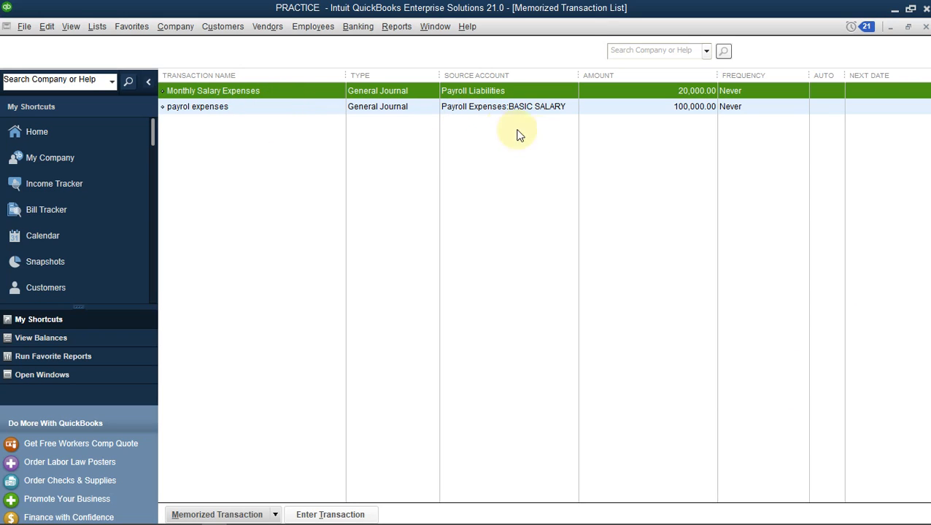
double_click(386, 108)
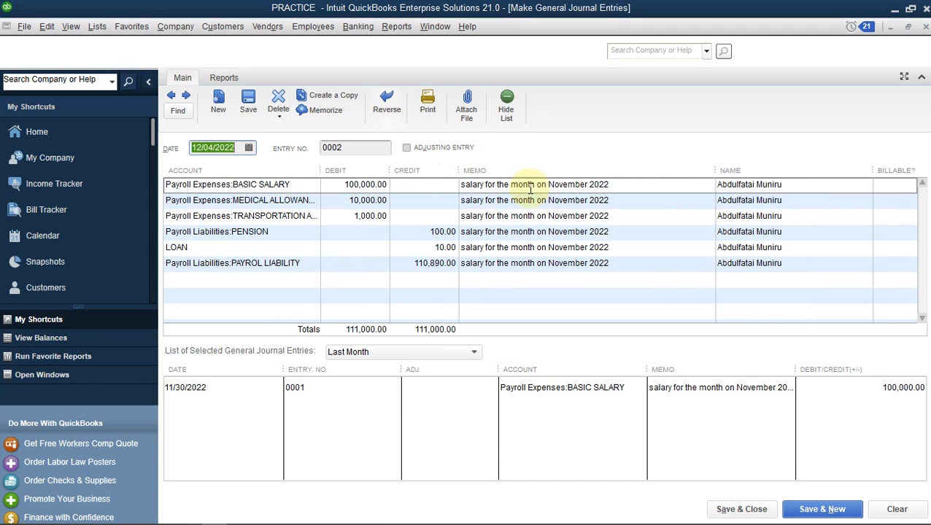
Duplicate the loaded entry without recording it first, and renumber the copy as entry 0002
click(335, 95)
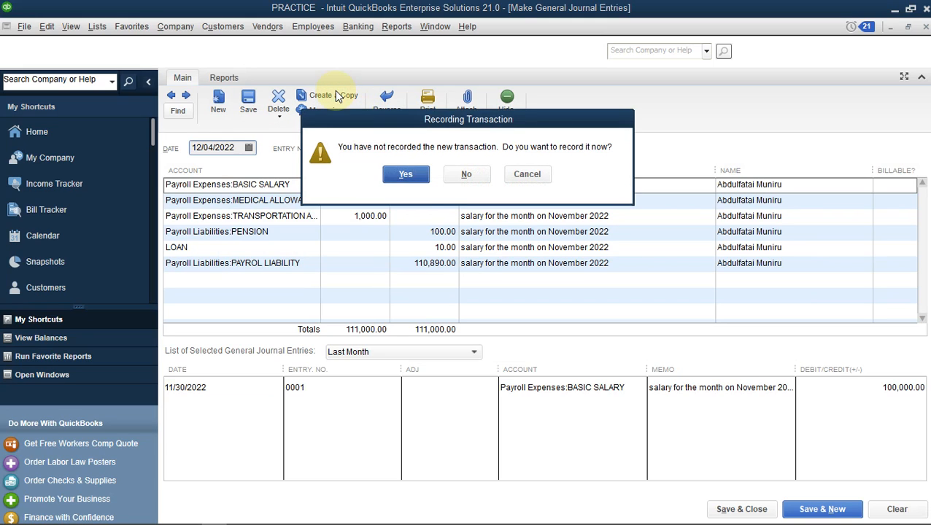
click(407, 173)
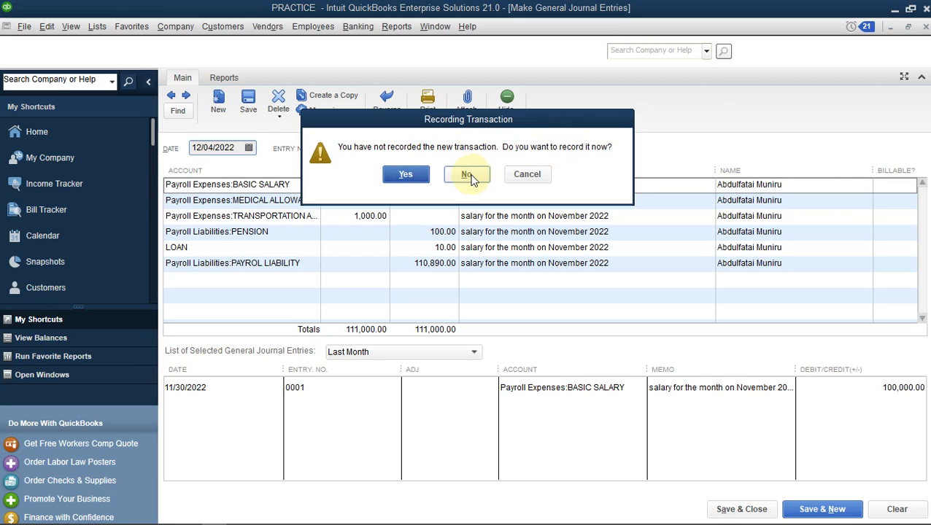
click(468, 175)
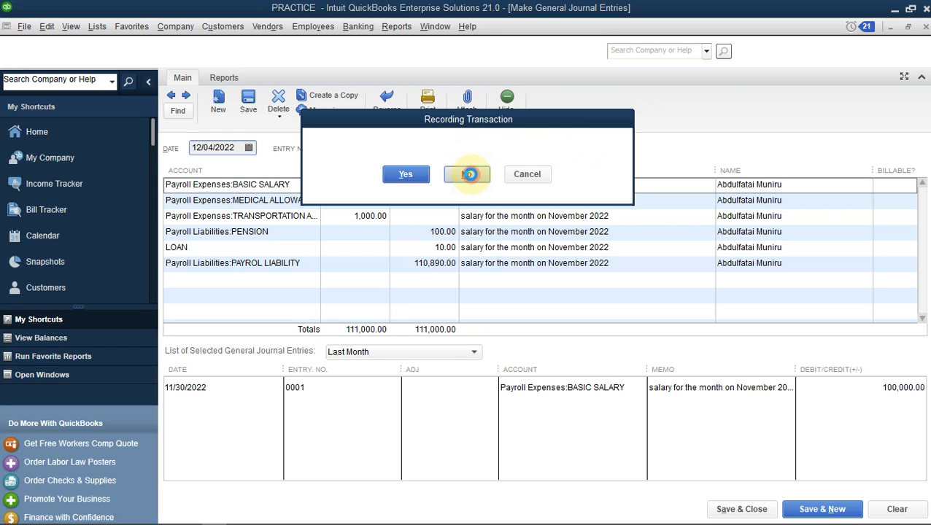
click(467, 226)
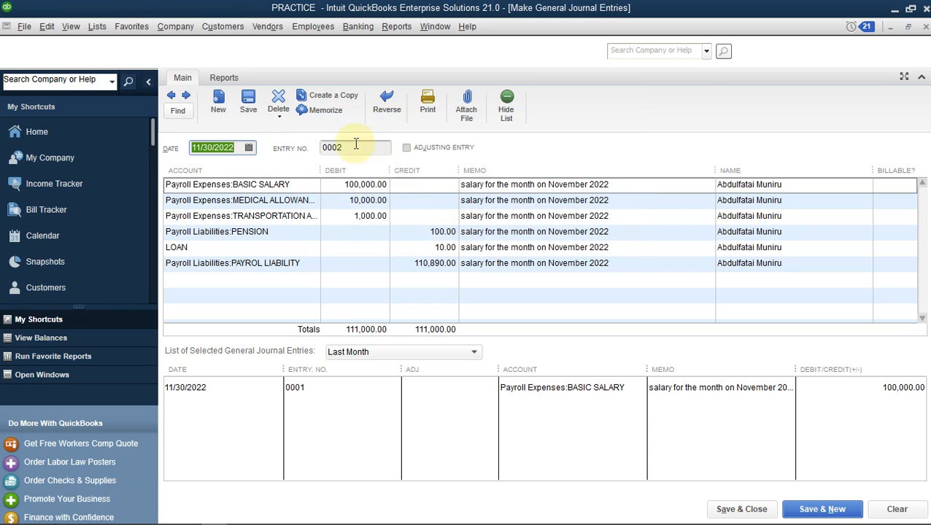
click(357, 148)
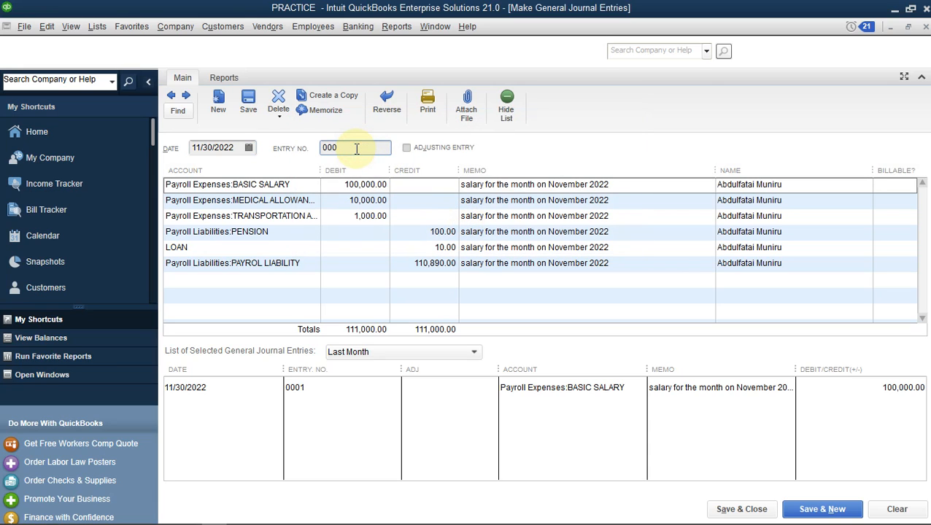
text(2)
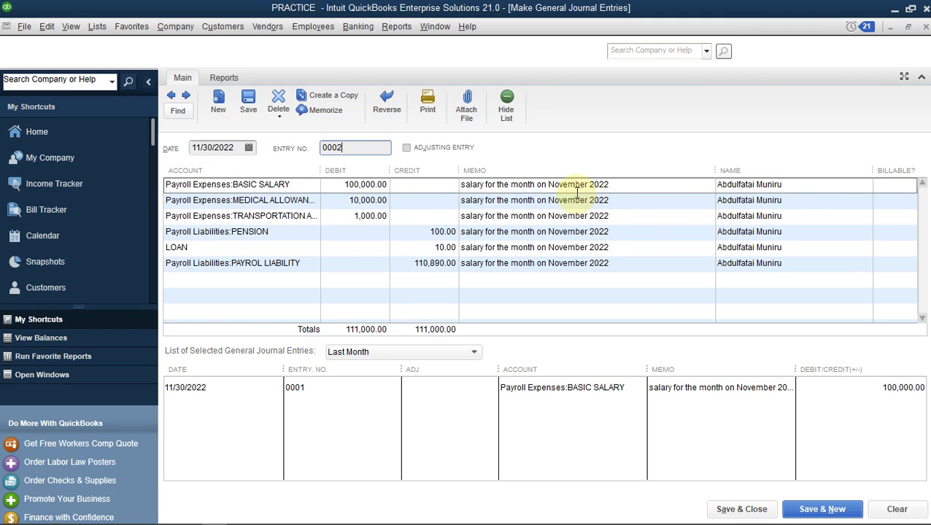
Assign the basic salary, medical allowance and transportation lines to the second employee
click(813, 183)
click(862, 185)
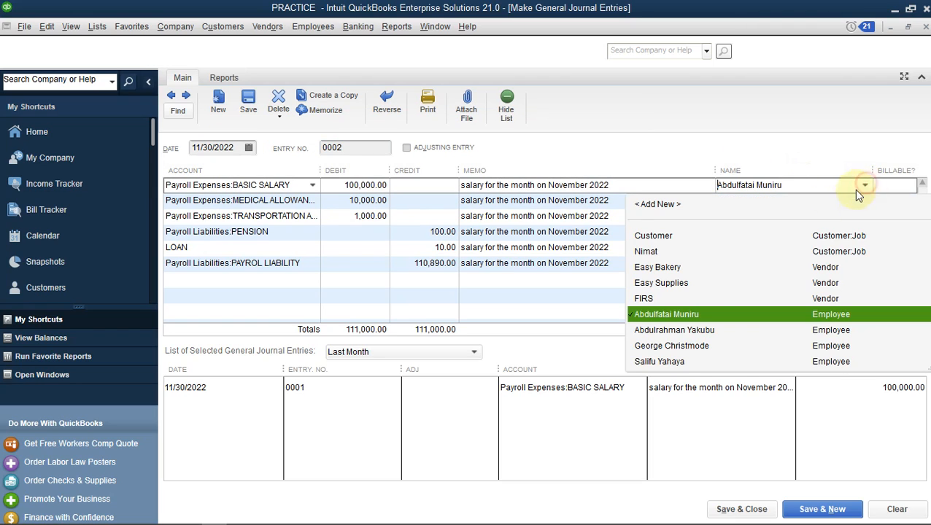
click(646, 330)
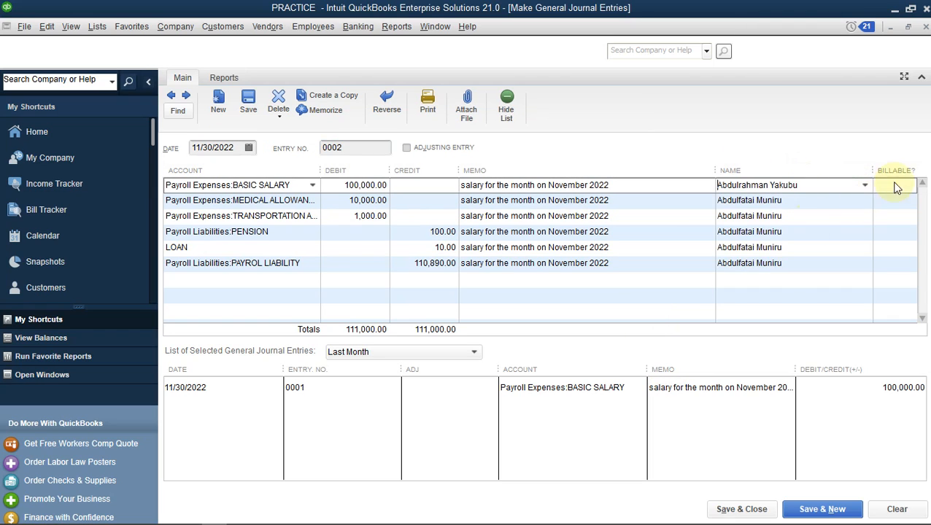
click(846, 203)
click(863, 201)
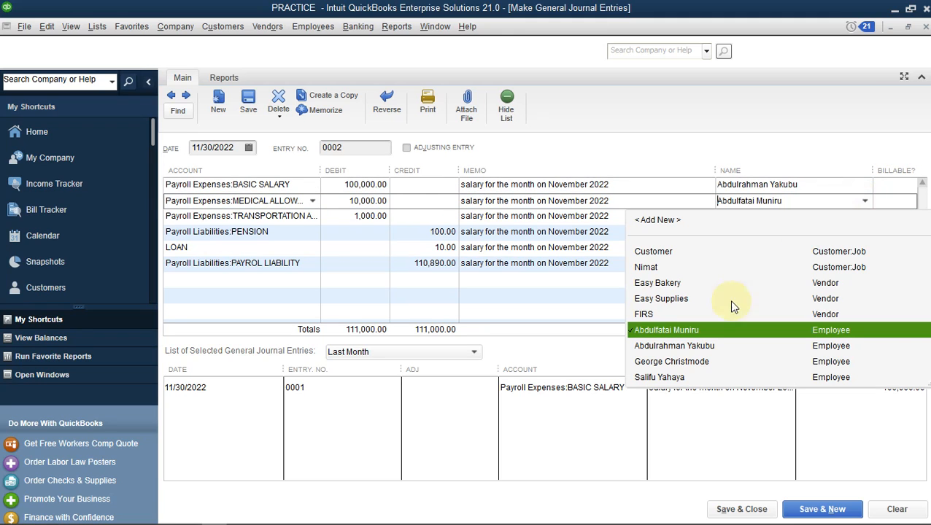
click(679, 345)
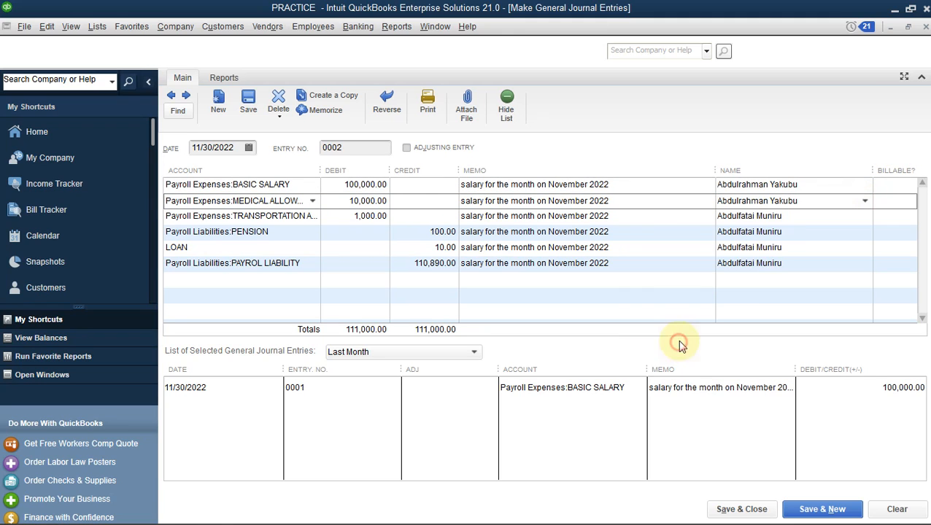
click(814, 218)
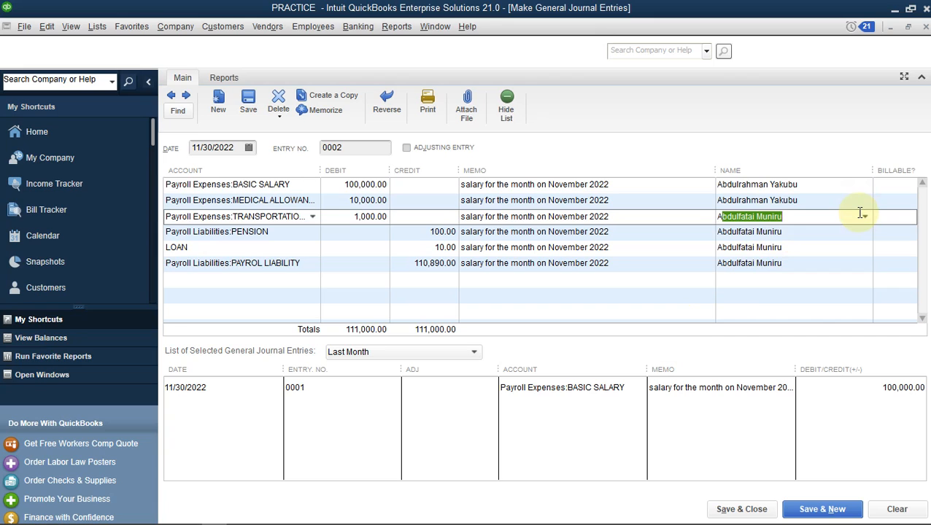
click(864, 216)
key(Down)
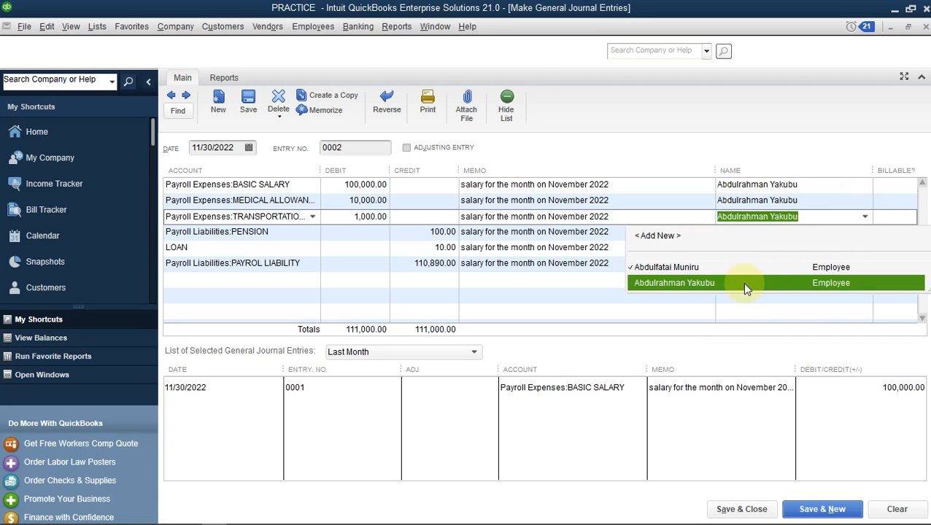
click(765, 285)
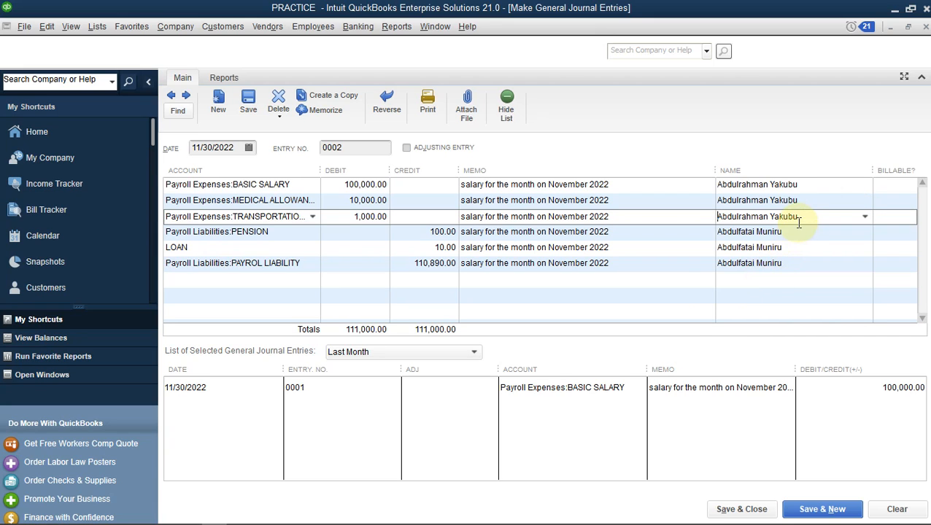
Assign the pension, loan and payroll liability lines to that same employee
click(849, 235)
click(865, 232)
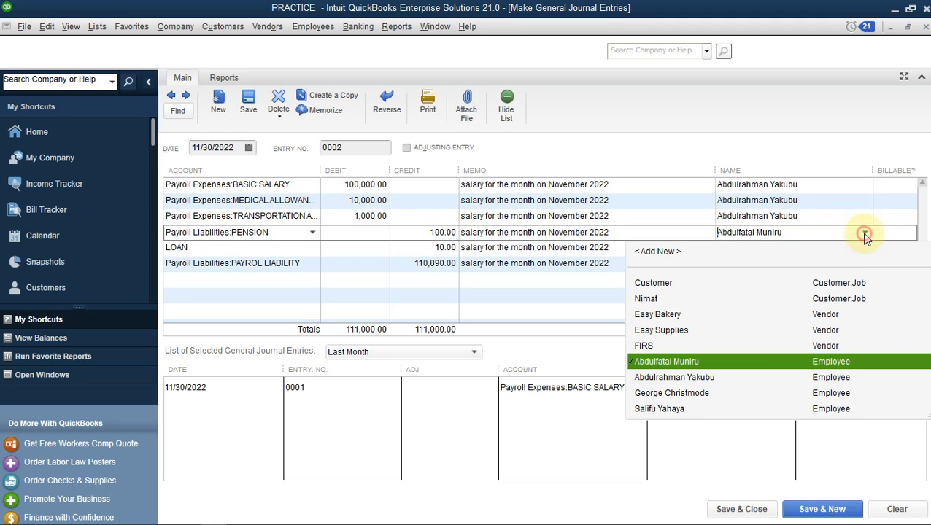
click(737, 383)
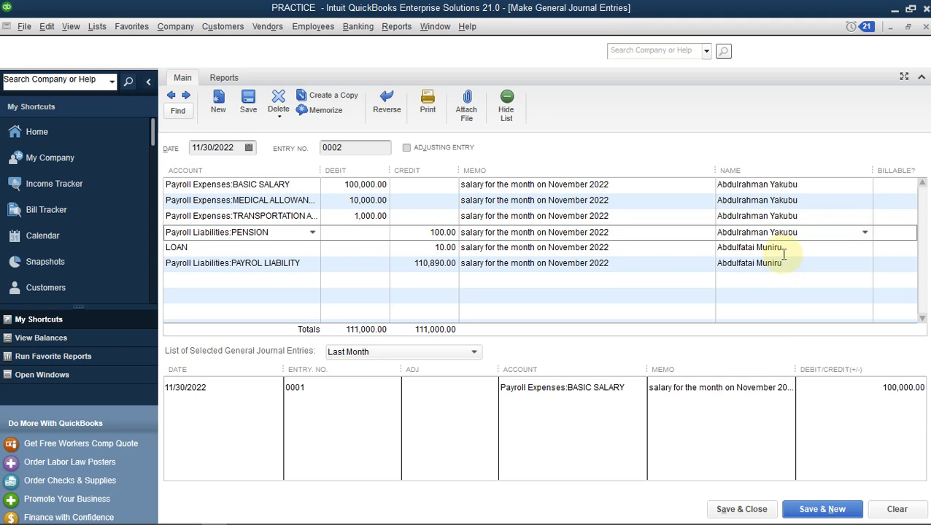
click(780, 250)
click(865, 249)
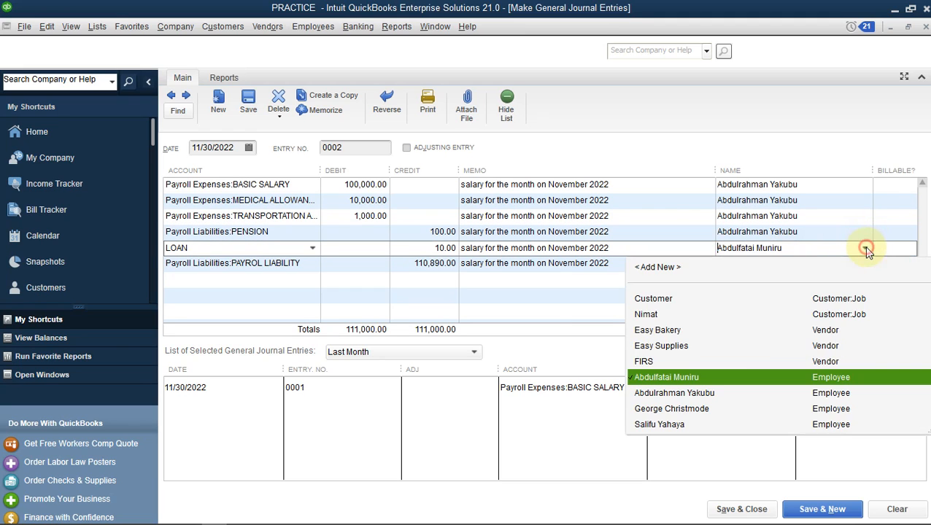
click(715, 394)
click(830, 263)
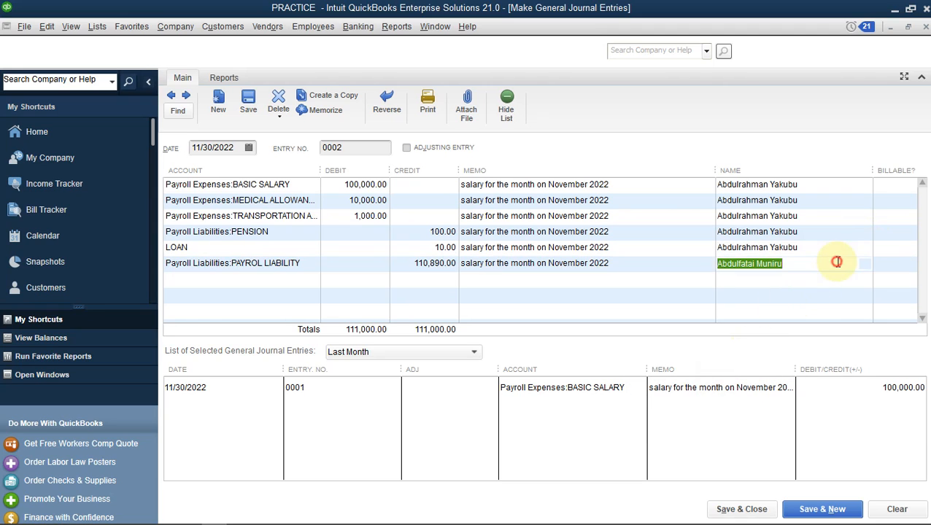
click(865, 265)
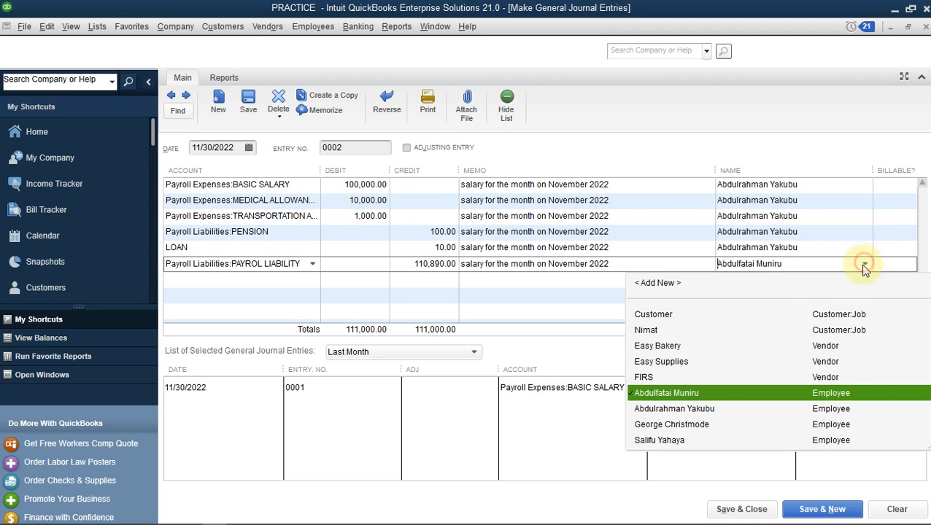
click(682, 411)
Replace the leading 1 with 2 in the salary, medical, transport debits and pension, loan credits
drag(345, 183, 363, 178)
text(2)
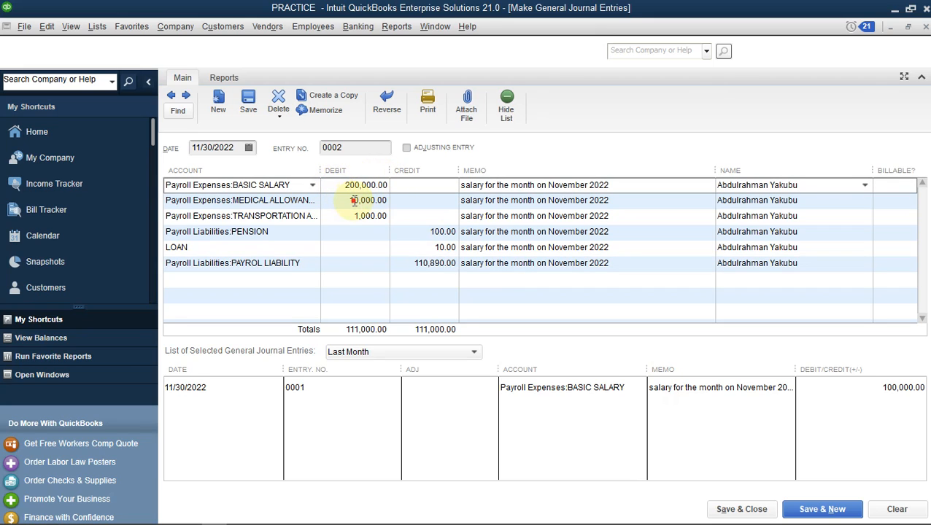
click(353, 200)
text(2)
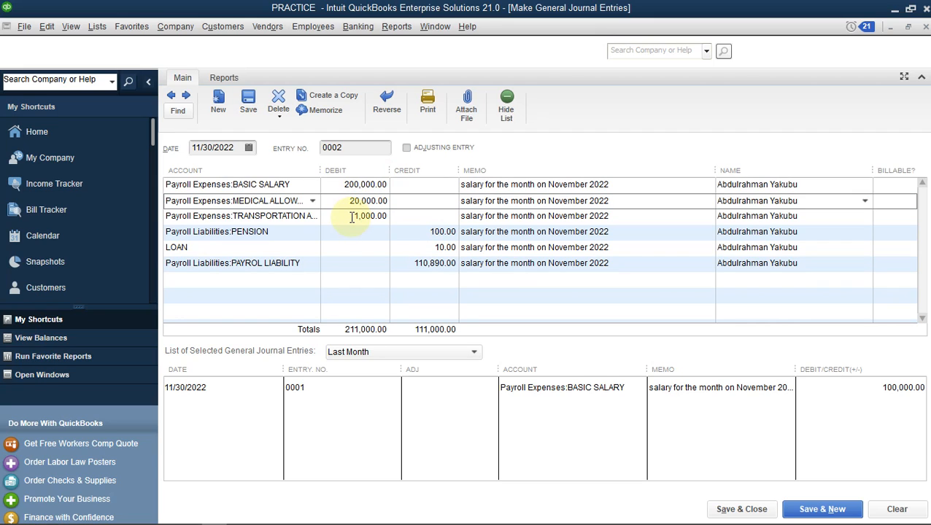
drag(359, 218, 355, 216)
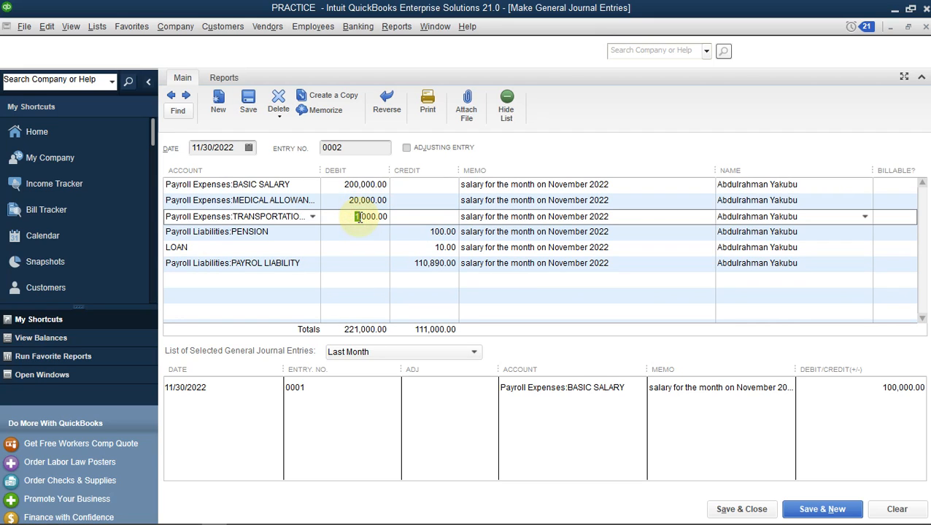
click(431, 232)
text(2)
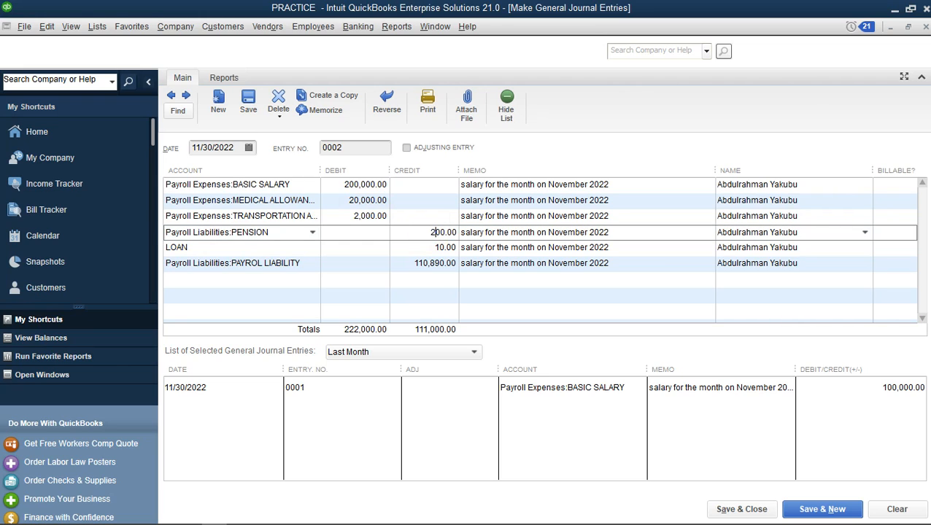
click(434, 247)
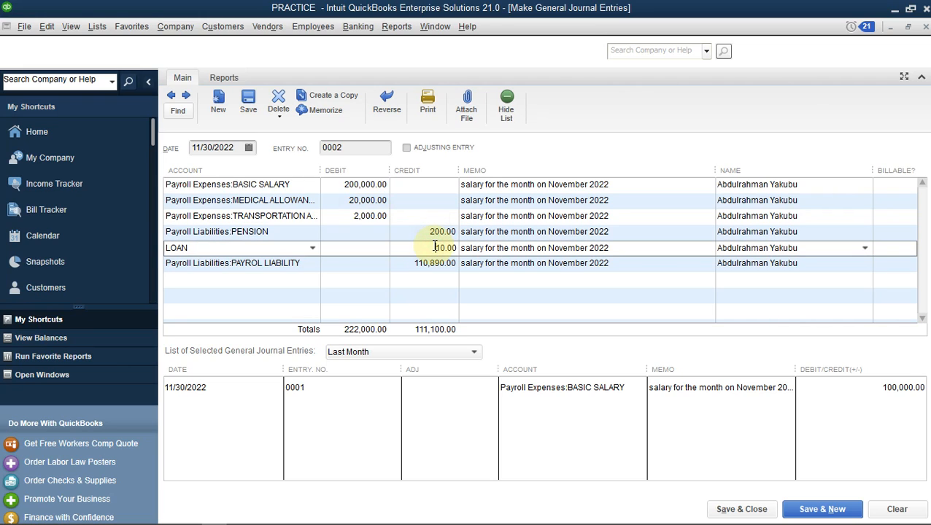
text(2)
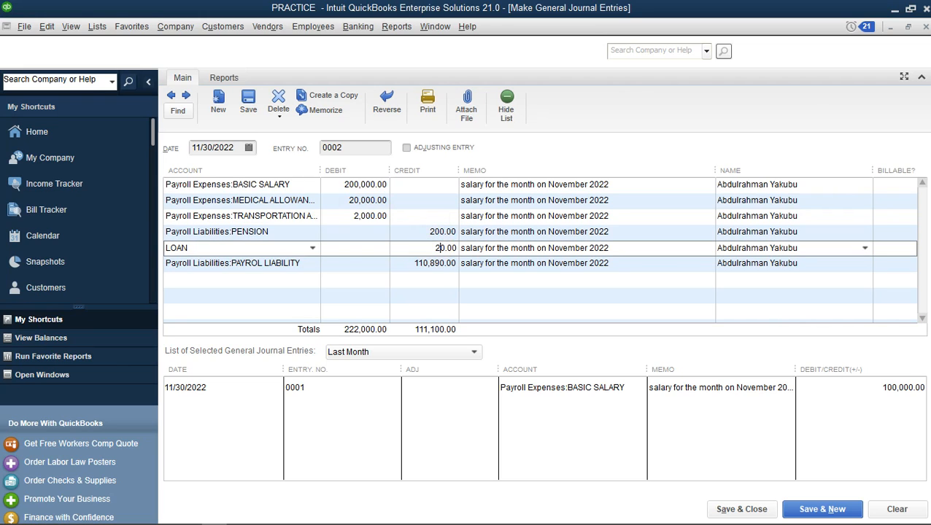
click(415, 264)
Check the 221,780 net pay in Excel's SALARY TEMPLATE, then return to the payroll liability credit
mouse_move(241, 515)
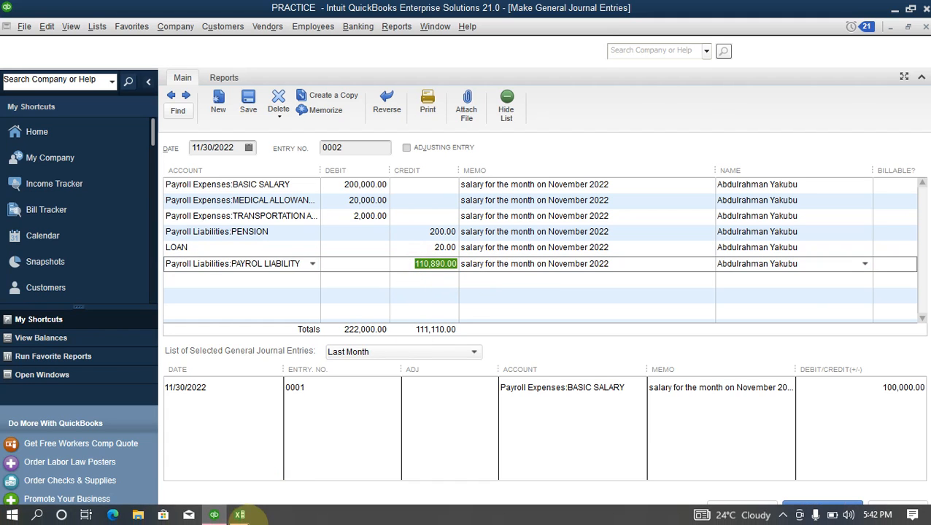
click(266, 484)
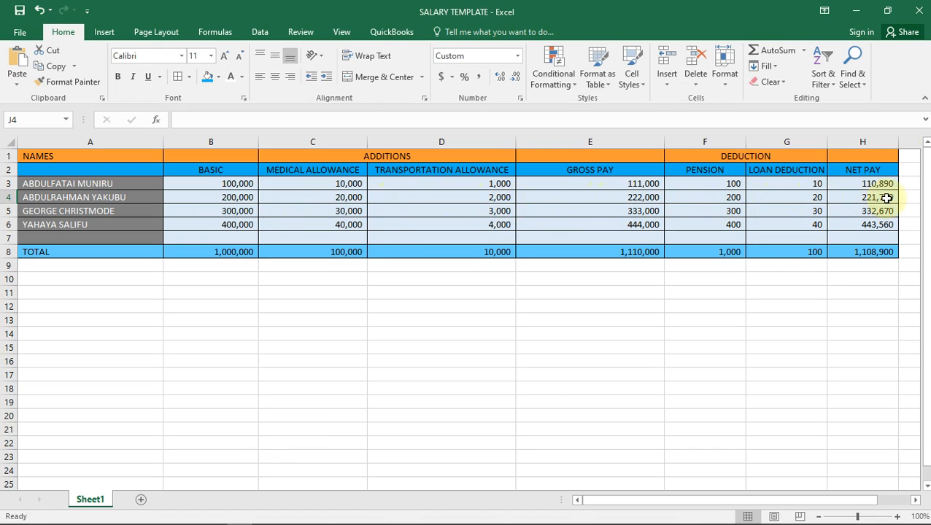
mouse_move(281, 520)
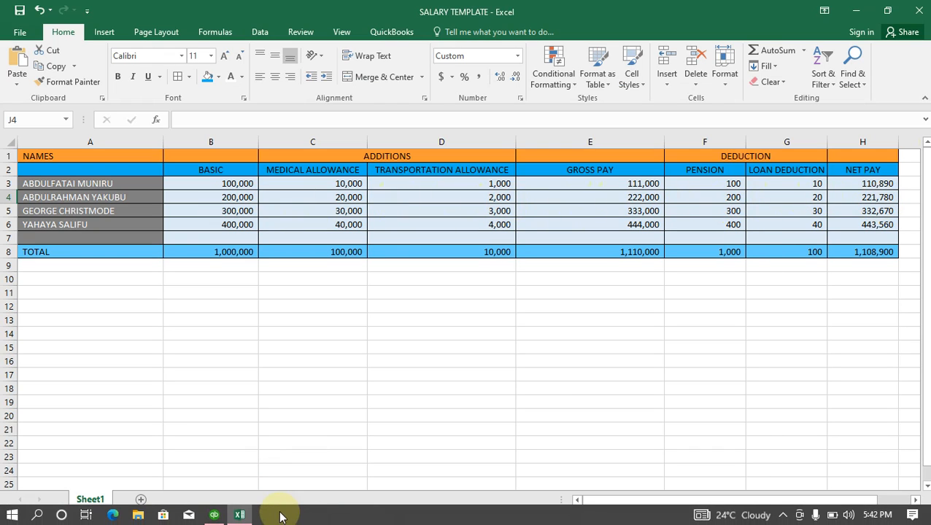
mouse_move(214, 515)
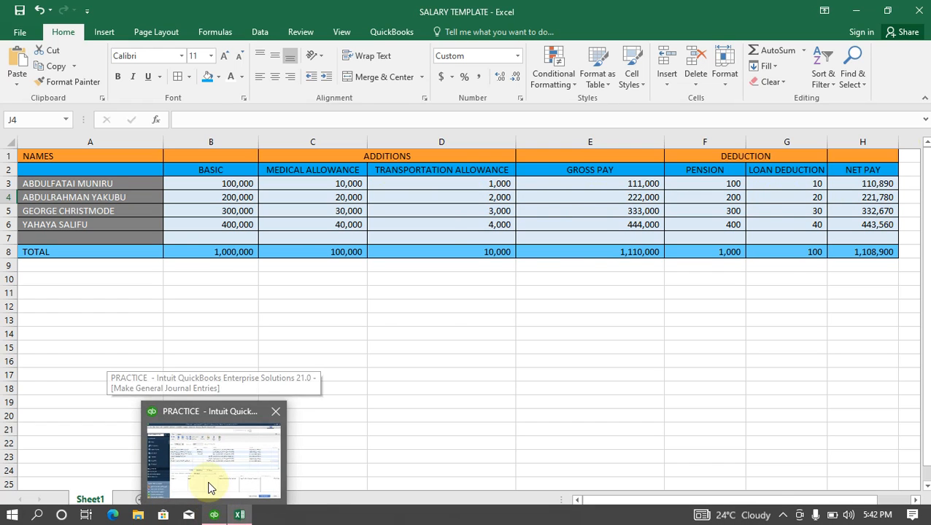
click(208, 487)
click(420, 263)
Enter a 221,780 payroll liability credit so entry 0002 balances at 222,000, then save and close
text(221780)
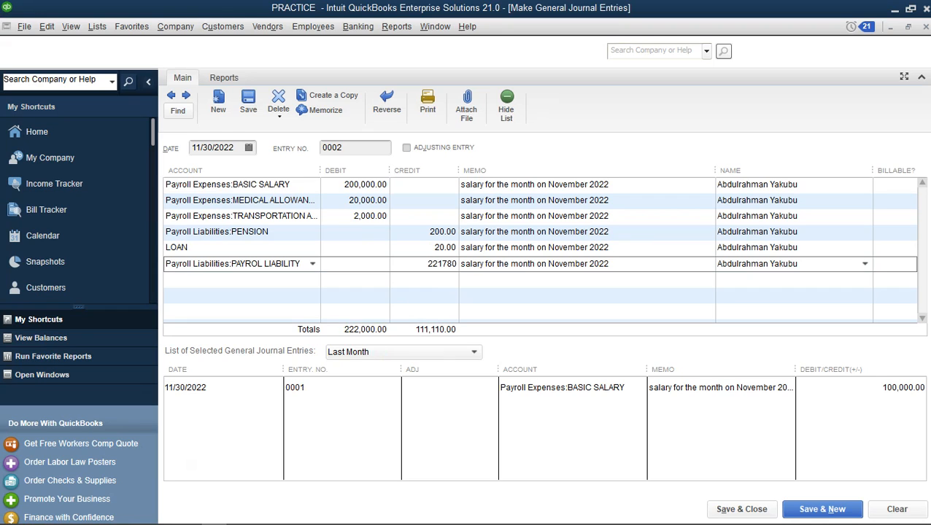
key(Tab)
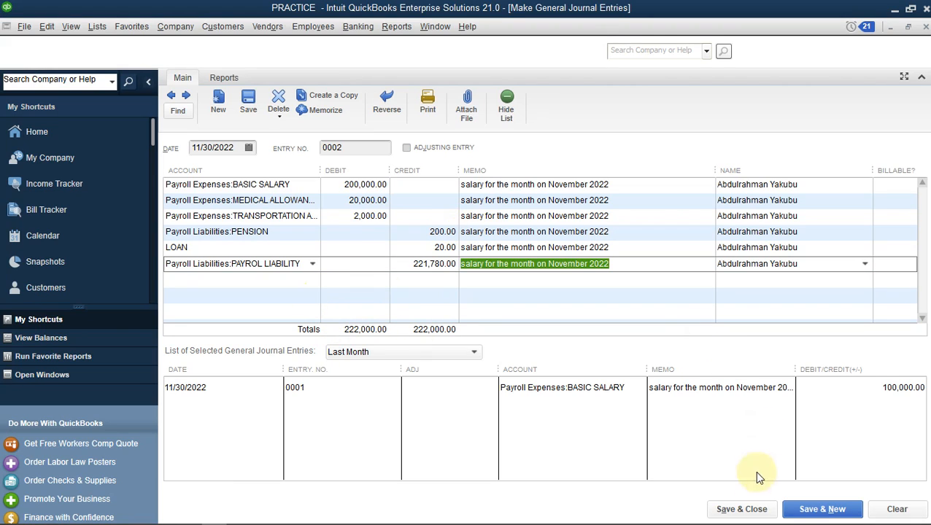
click(744, 513)
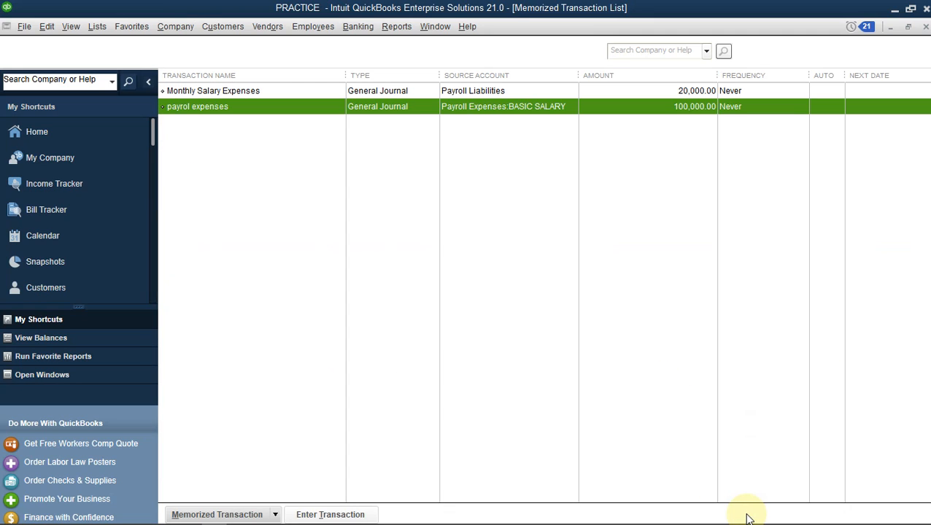
Run the Profit & Loss Standard report with From and To both set to 11/30/2022
click(394, 29)
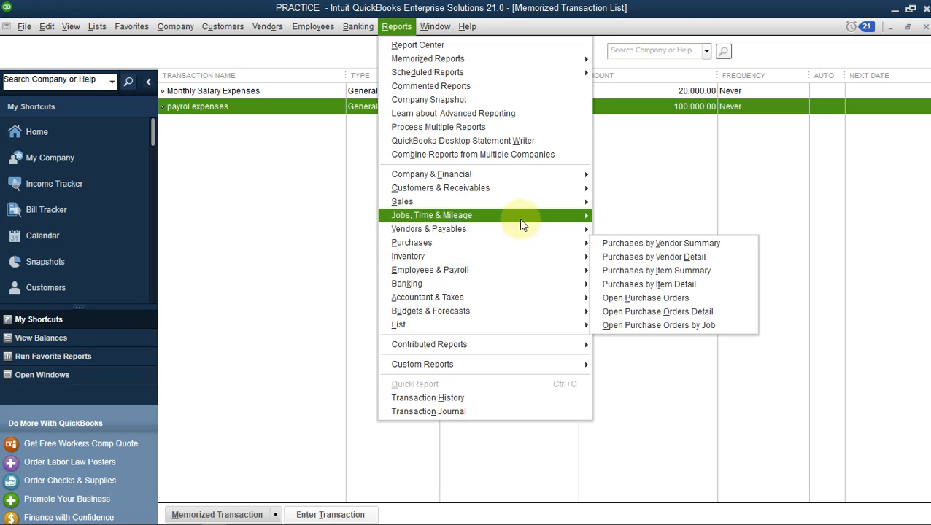
mouse_move(576, 175)
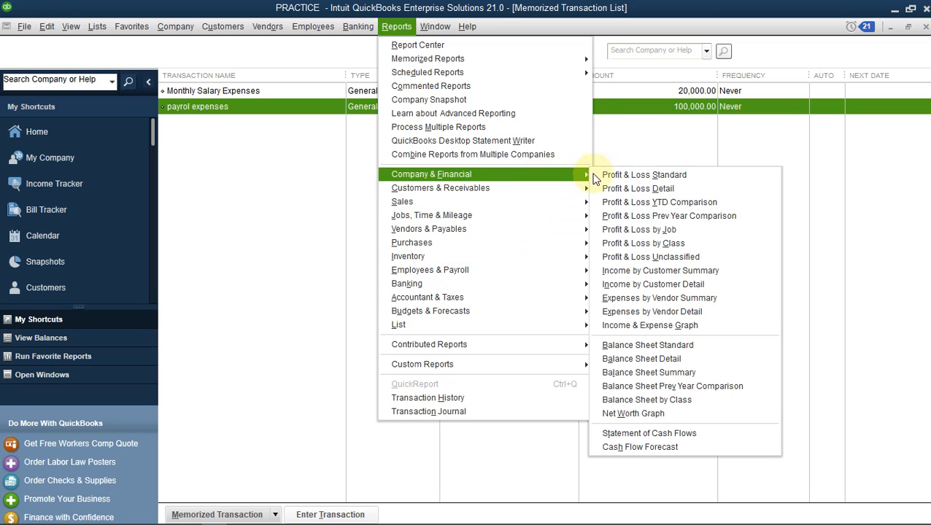
click(670, 177)
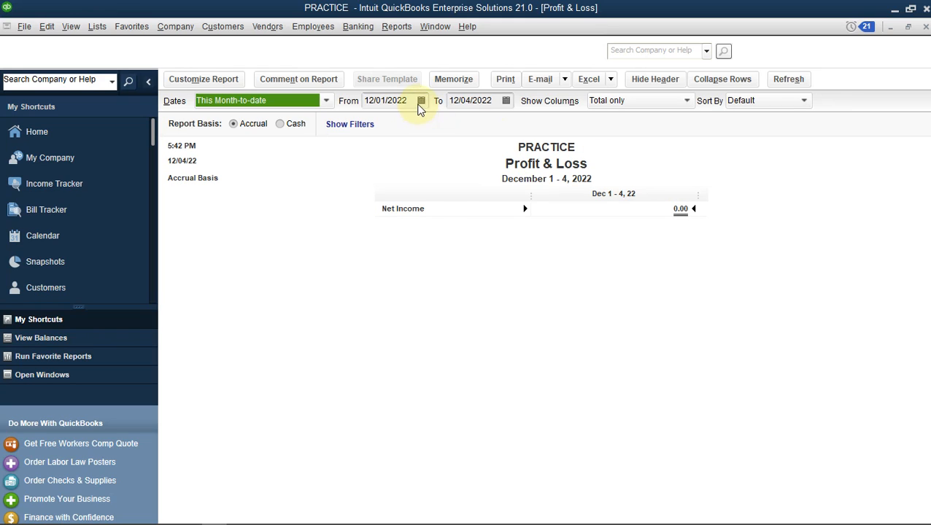
click(421, 100)
click(377, 124)
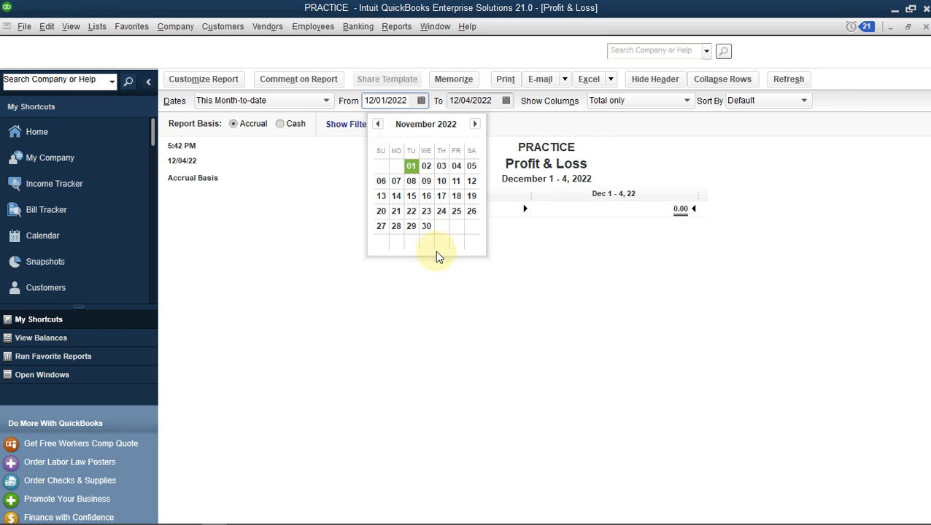
click(426, 227)
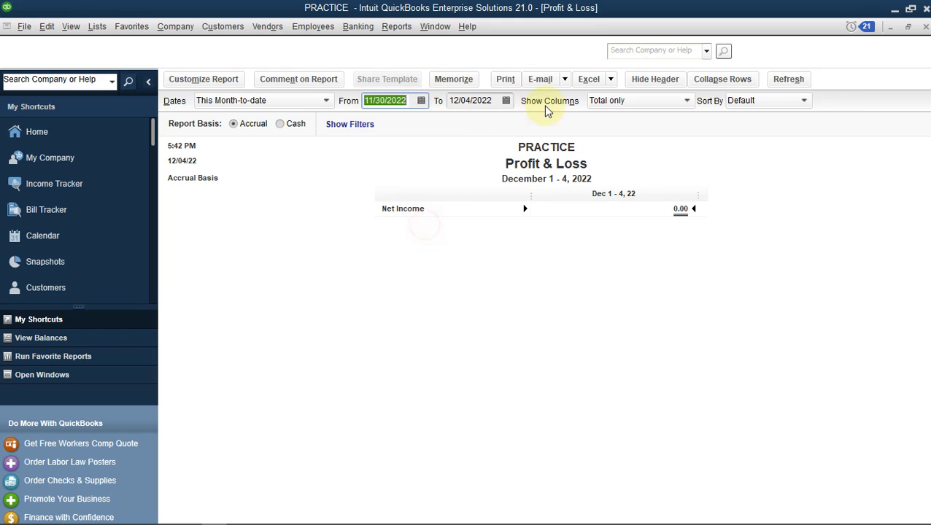
click(505, 101)
click(460, 124)
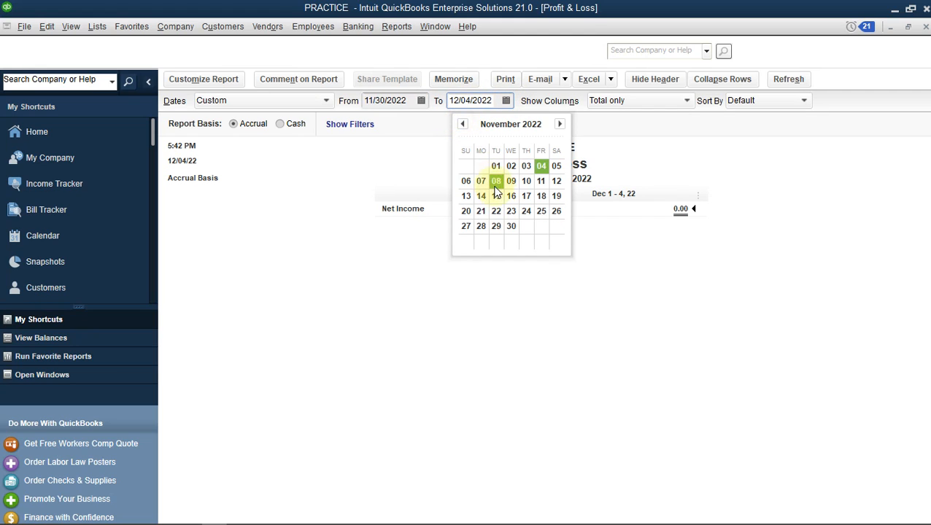
click(510, 226)
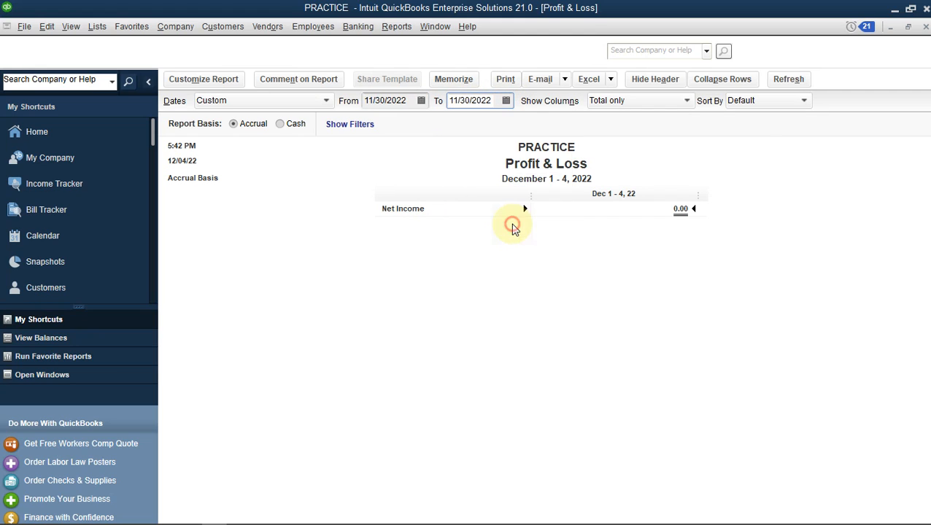
click(798, 80)
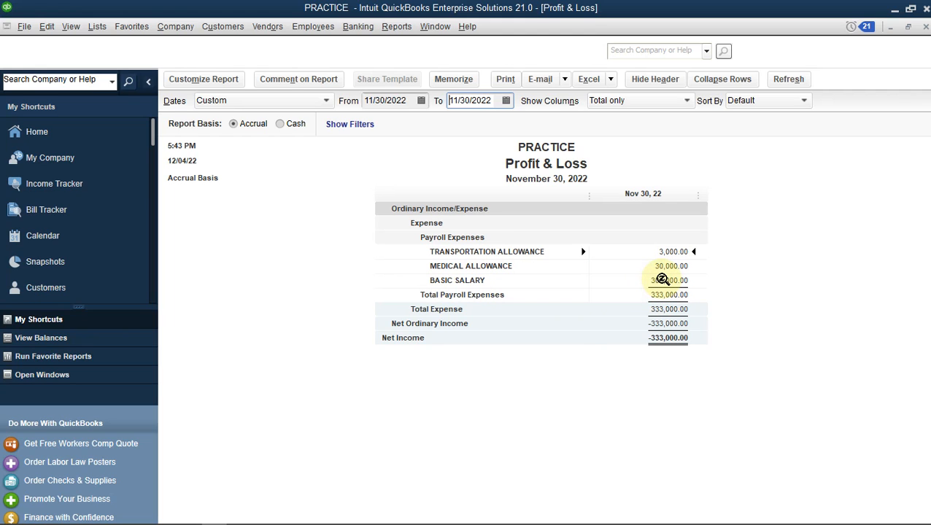
double_click(661, 279)
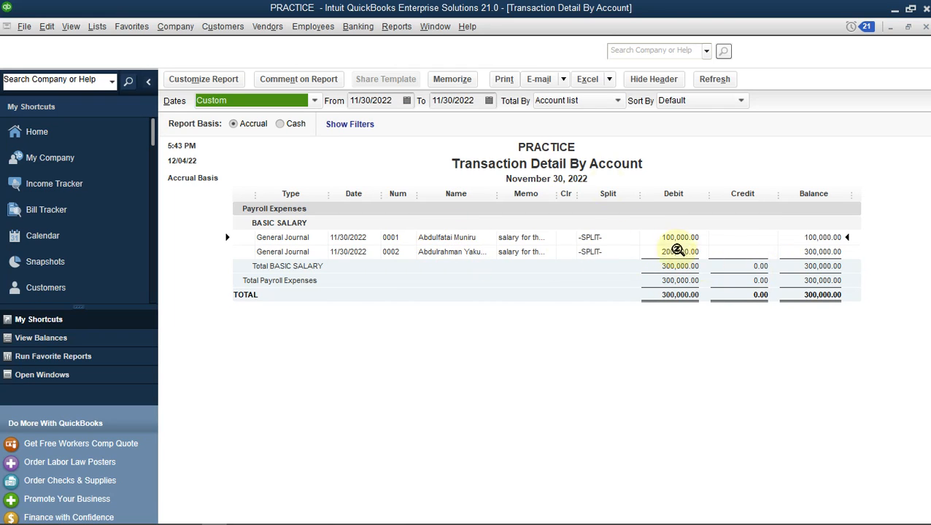
click(595, 103)
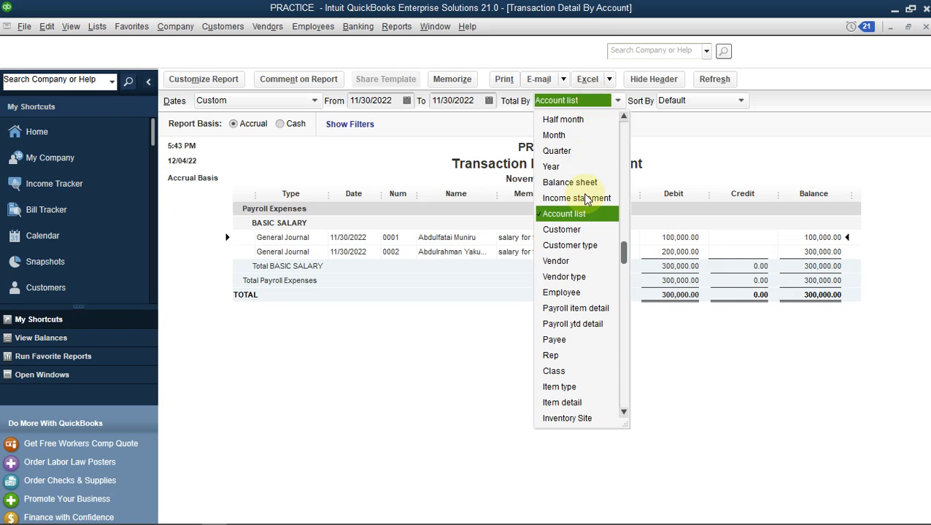
click(568, 293)
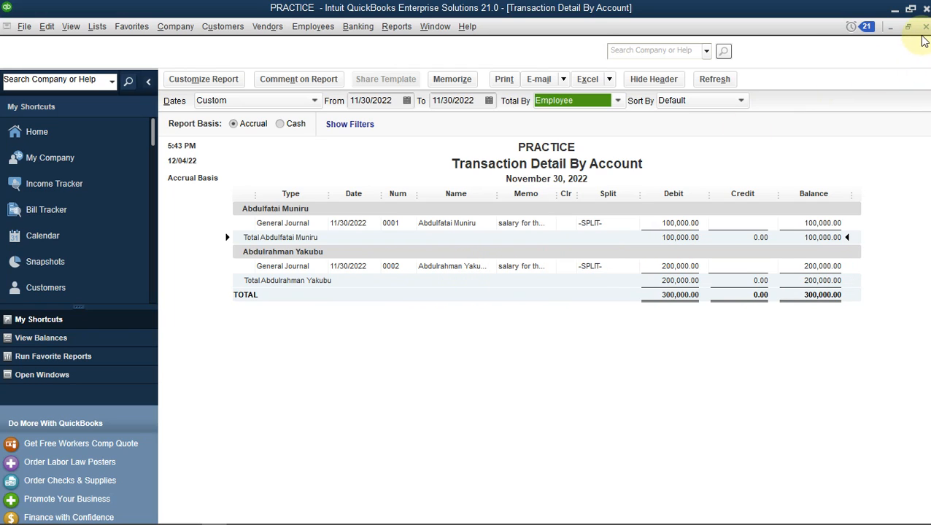
click(925, 28)
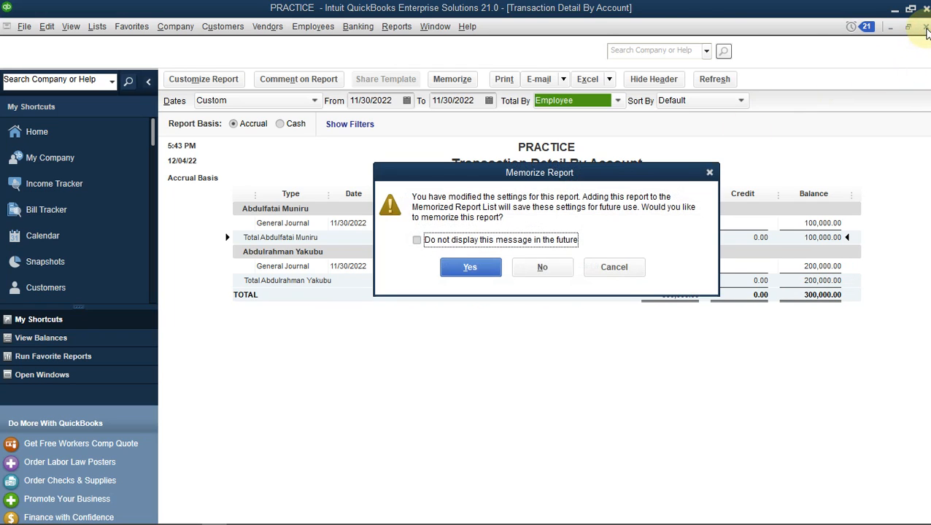
click(554, 268)
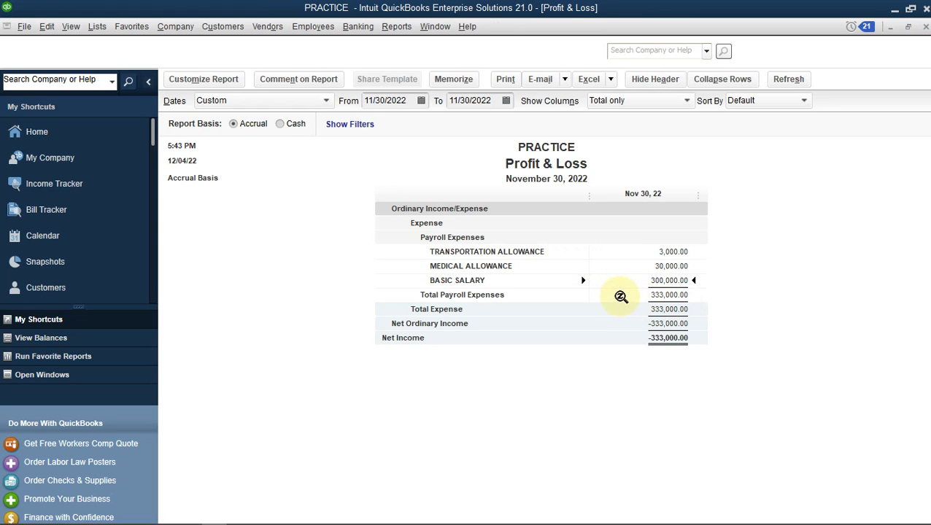
QuickZoom into Medical Allowance, then close the detail and the Profit & Loss report without memorizing
click(686, 283)
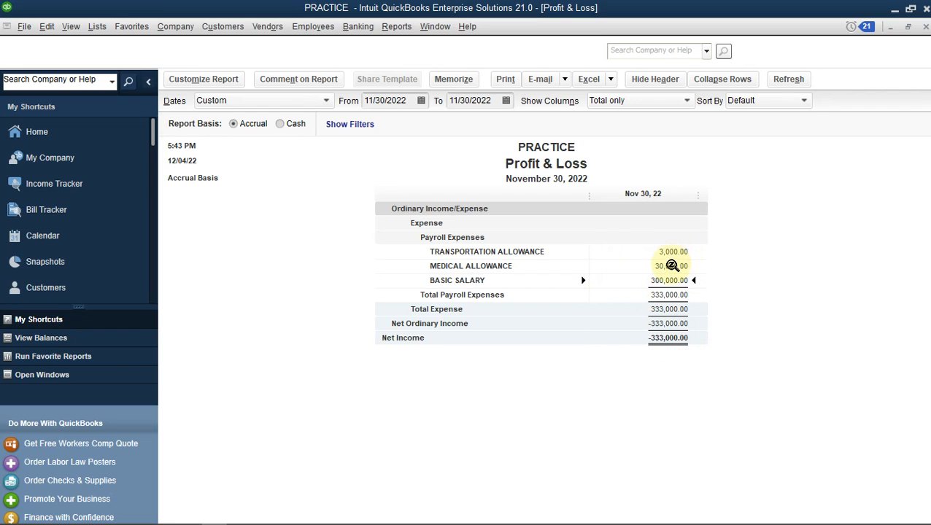
double_click(671, 268)
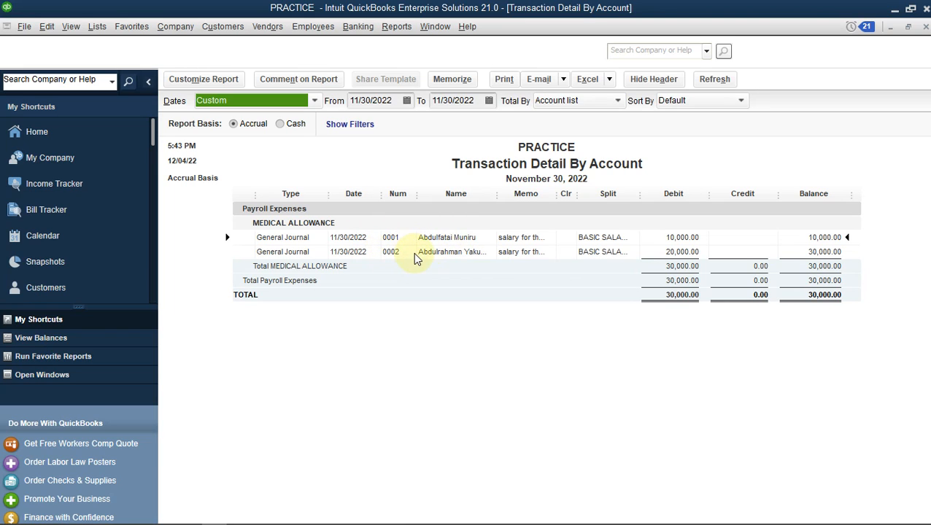
click(925, 27)
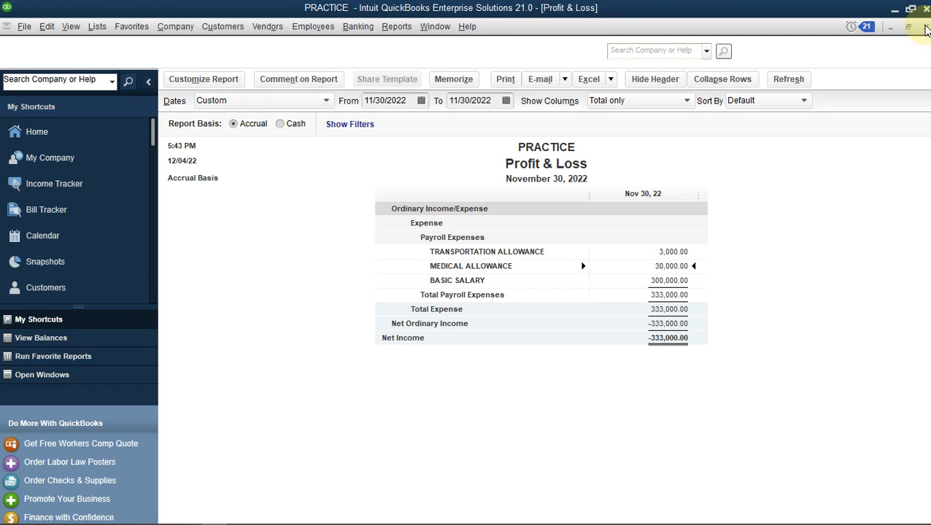
click(925, 27)
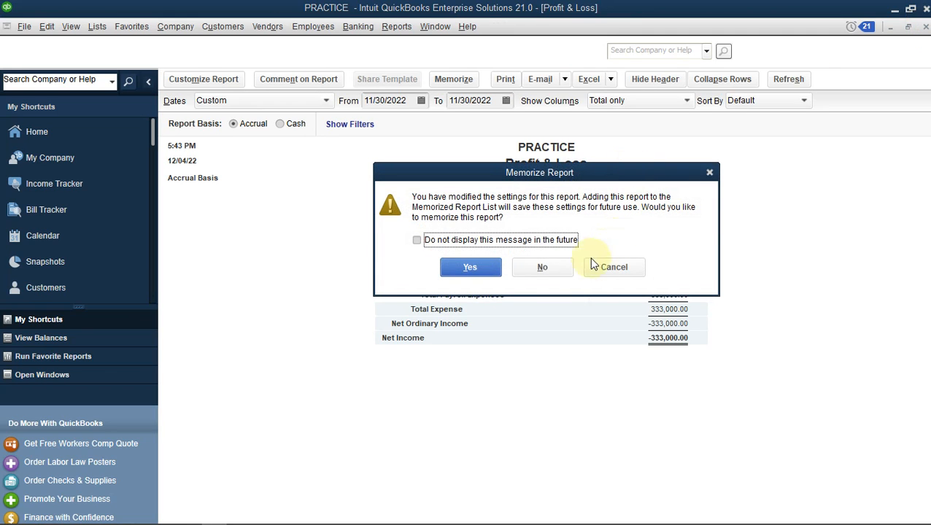
click(540, 269)
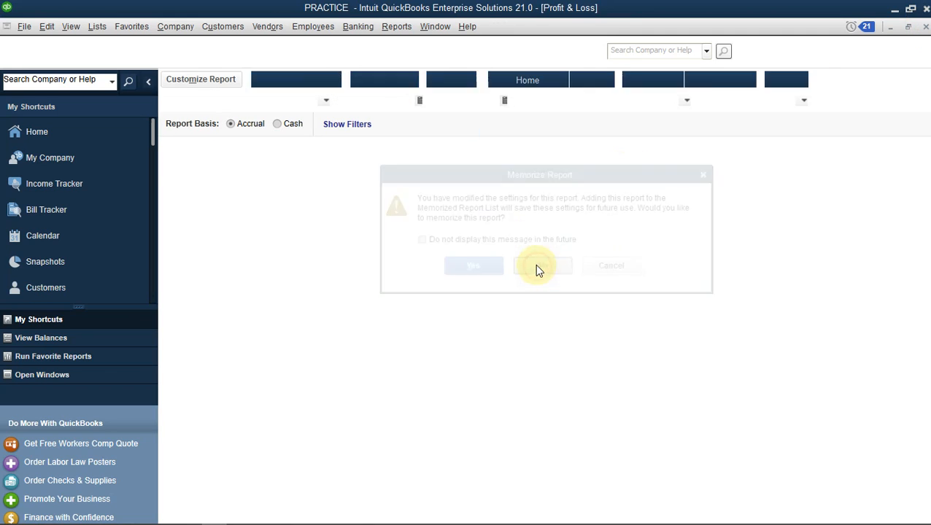
Open the Balance Sheet Standard report from Reports > Company & Financial
click(394, 29)
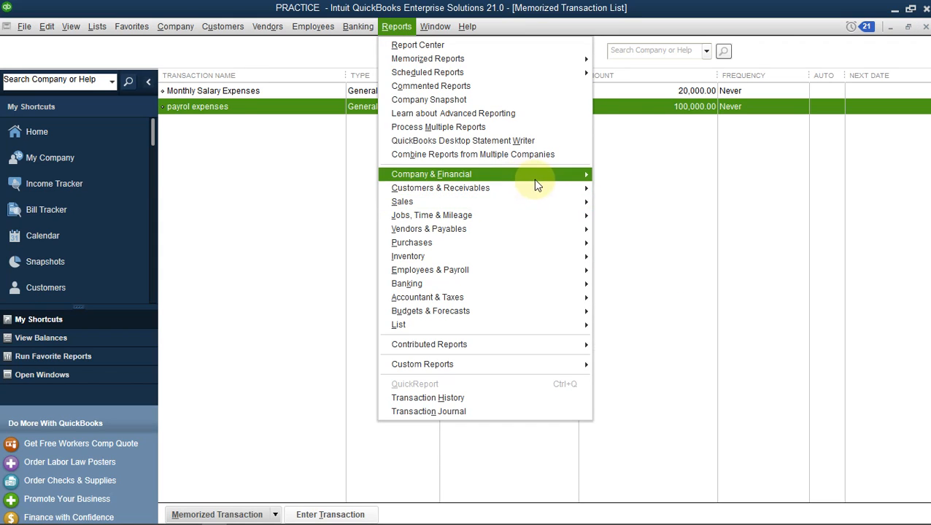
mouse_move(564, 179)
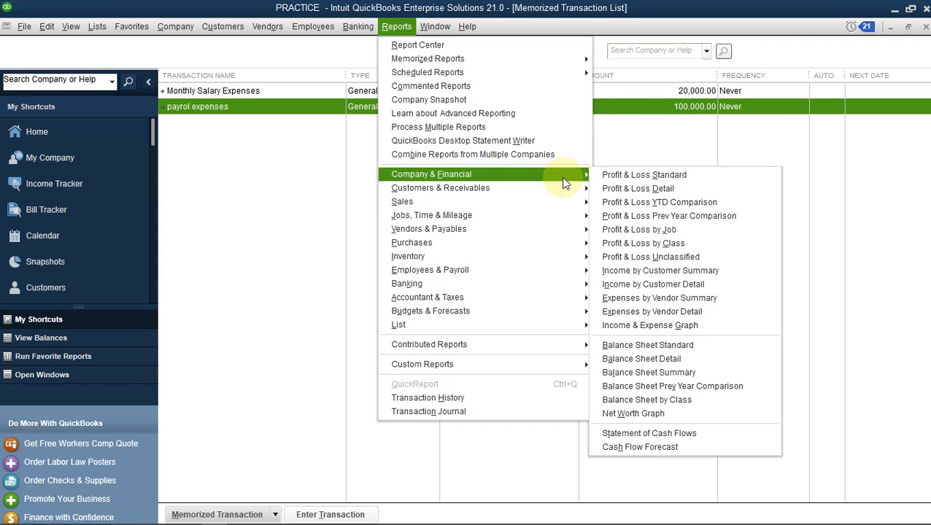
click(718, 345)
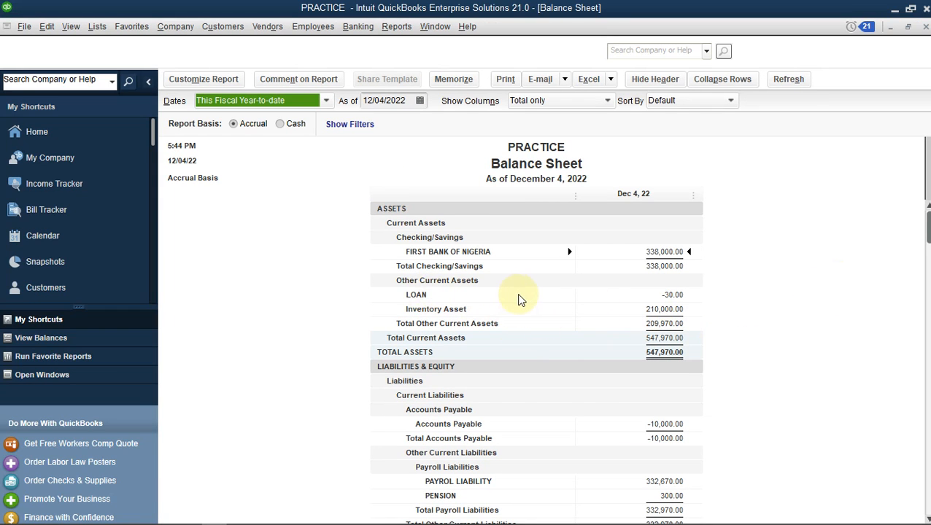
click(656, 306)
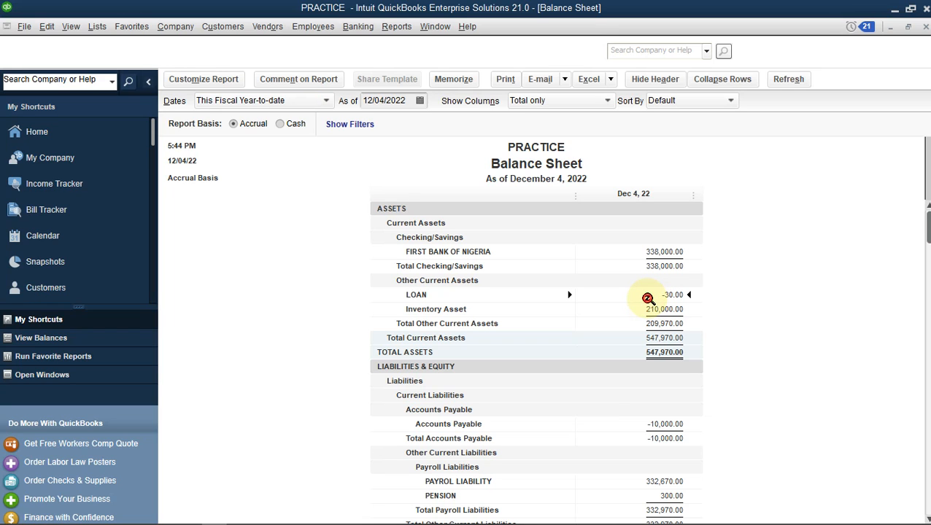
double_click(647, 298)
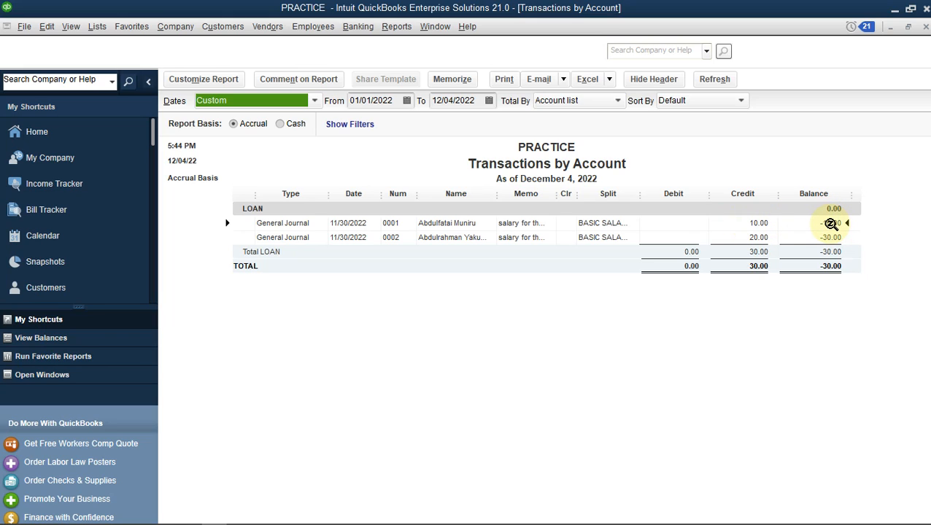
click(925, 30)
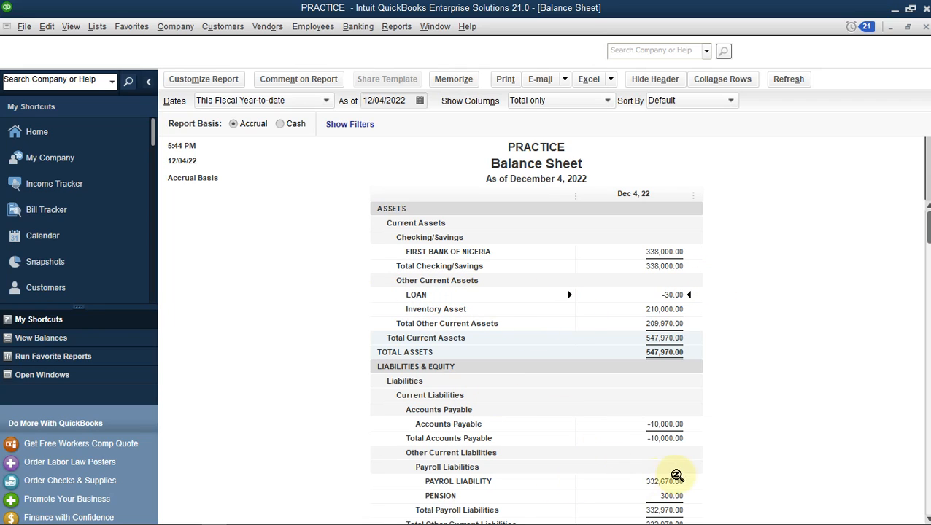
scroll(841, 488, down, 3)
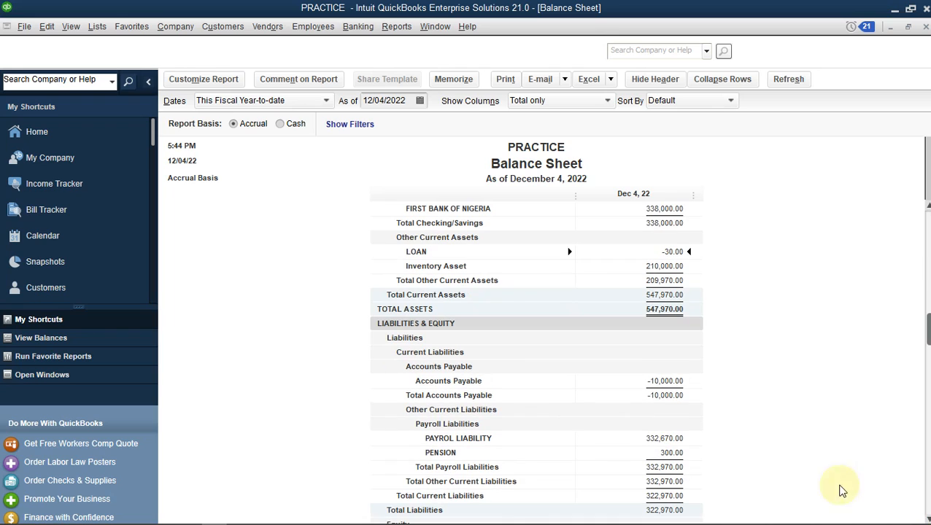
double_click(669, 438)
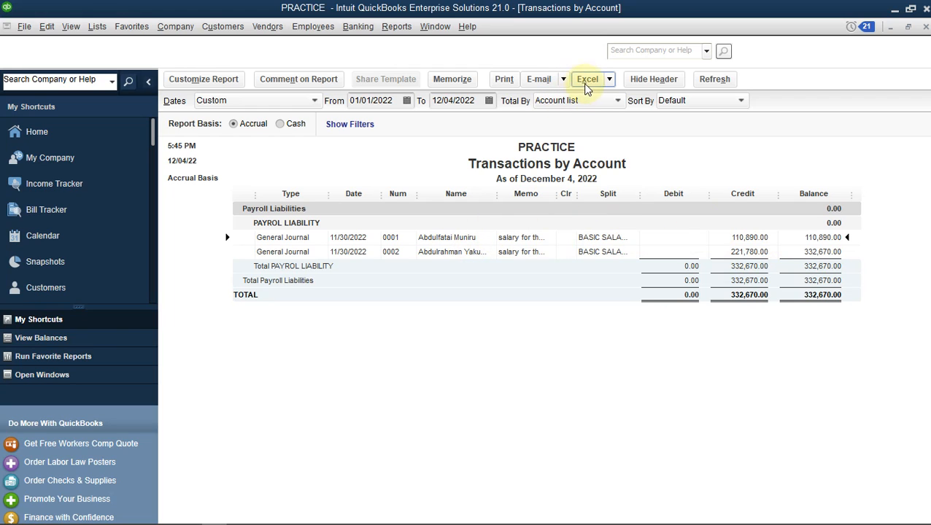
click(601, 100)
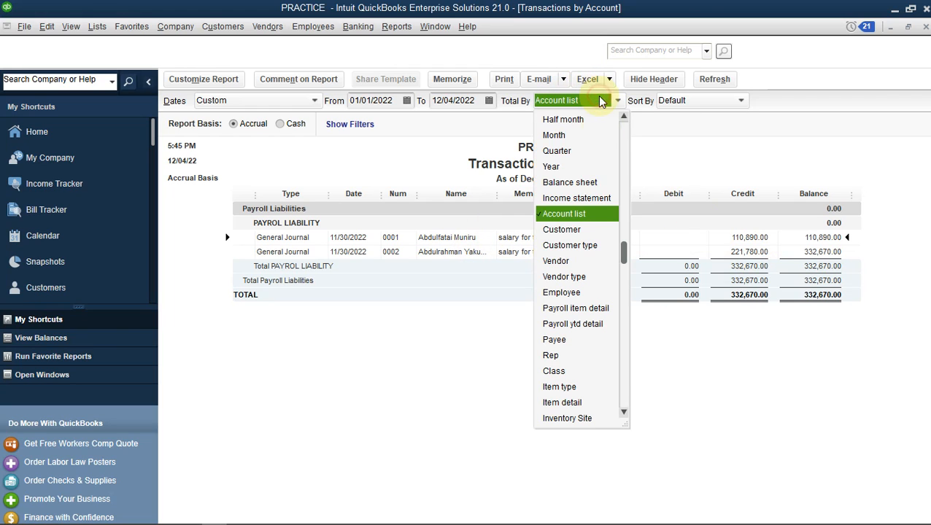
click(580, 293)
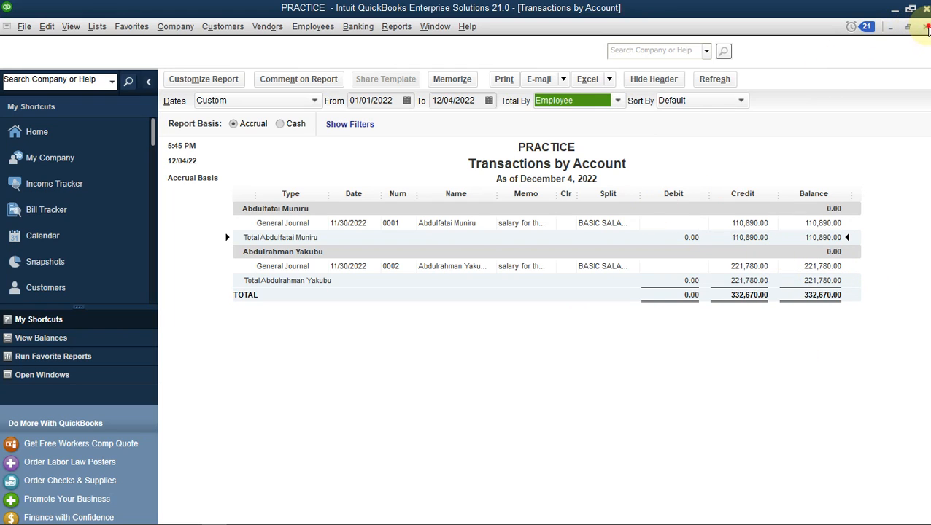
click(927, 27)
click(565, 270)
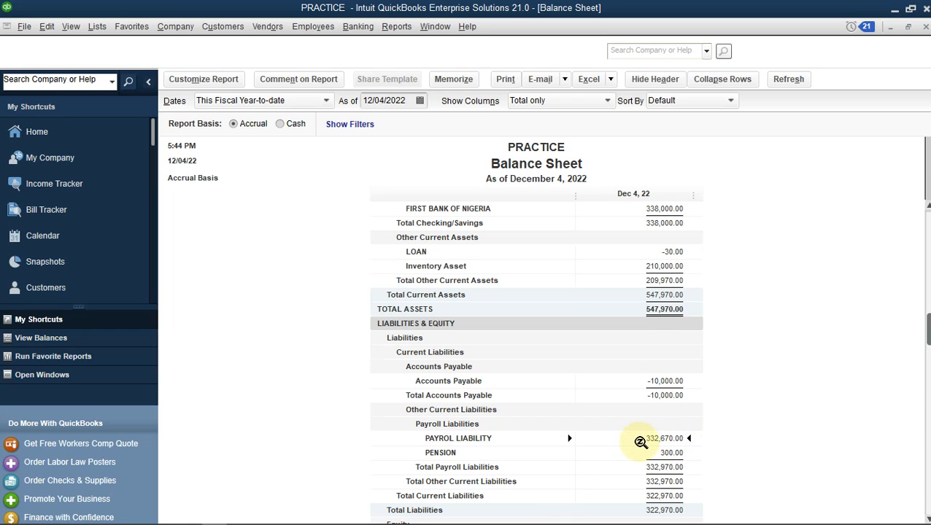
Start a new general journal entry with PAYROL LIABILITY on line 1 and FIRST BANK OF NIGERIA on line 2
click(172, 30)
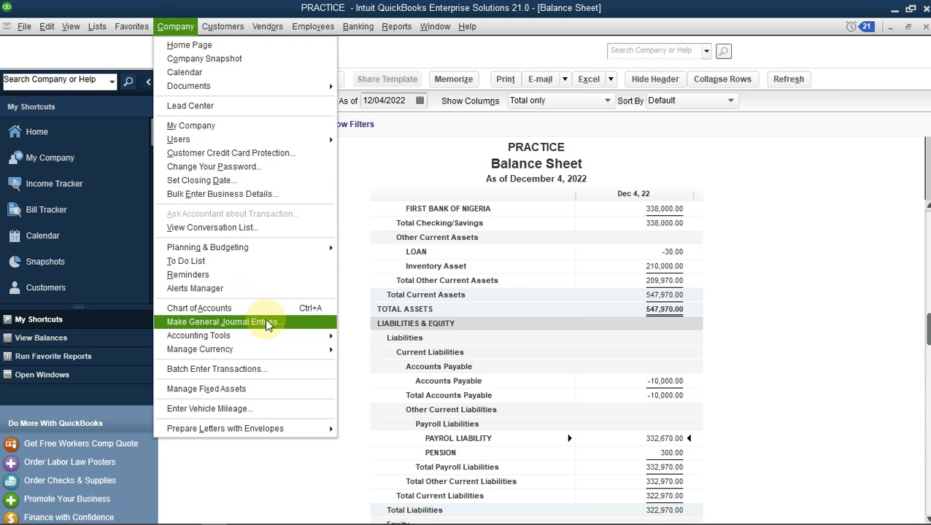
click(267, 322)
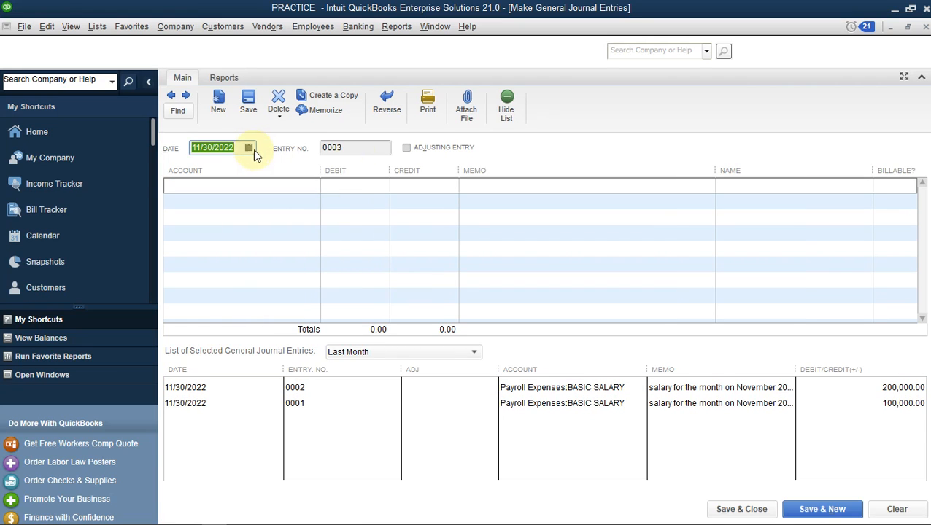
click(287, 185)
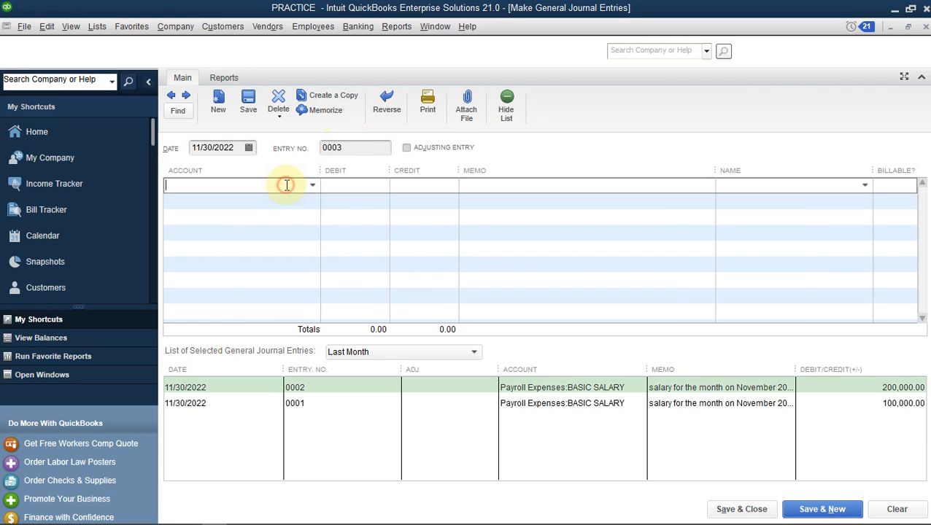
click(311, 185)
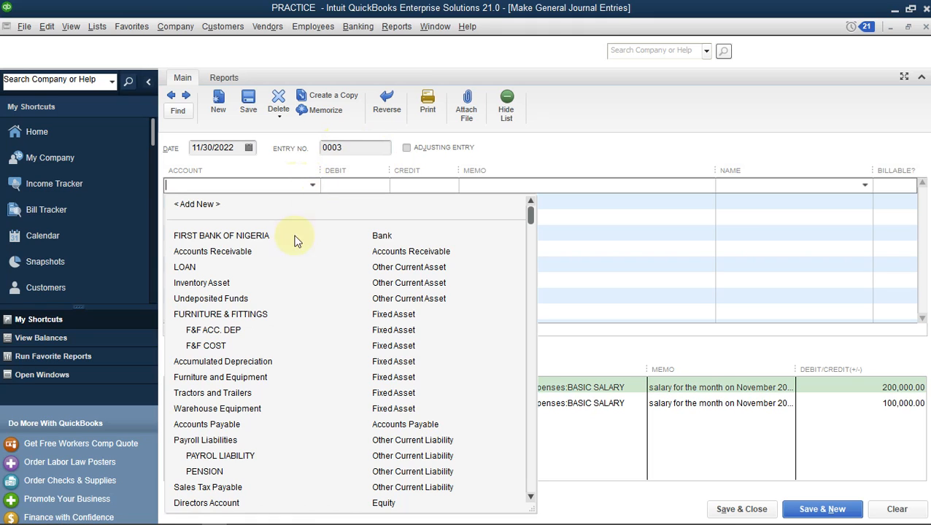
text(Payroll Expenses)
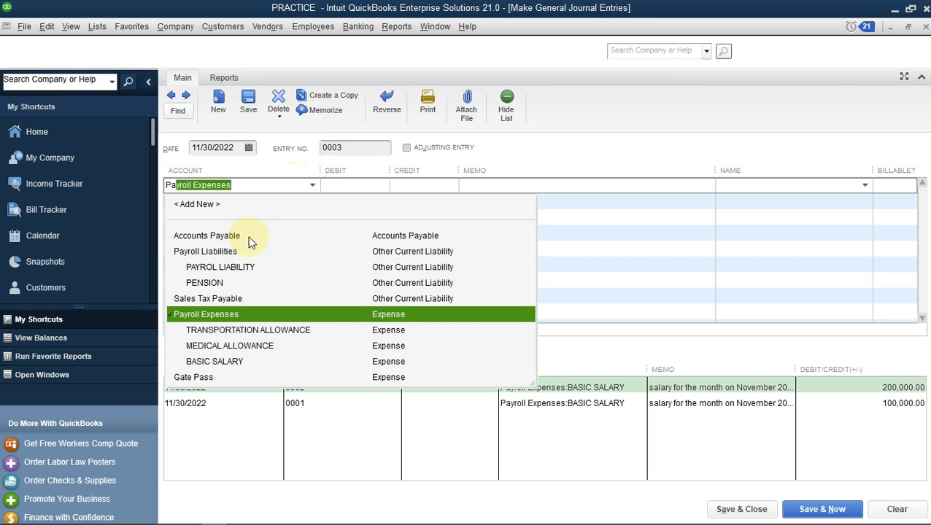
click(226, 264)
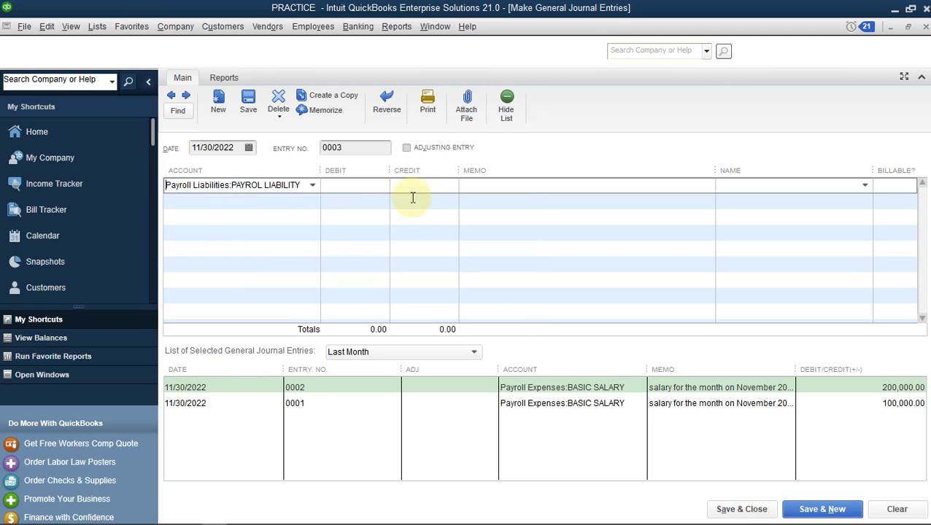
click(303, 201)
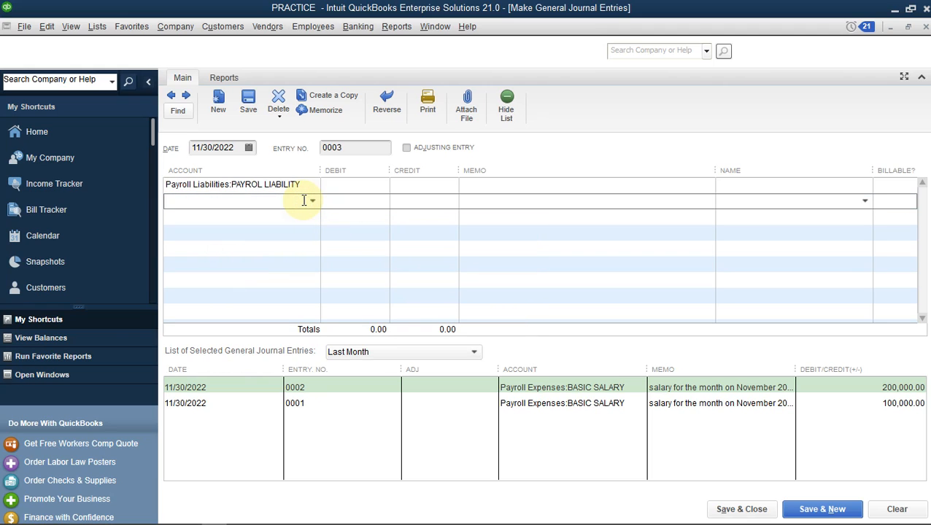
text(FIRST BANK OF NIGERIA)
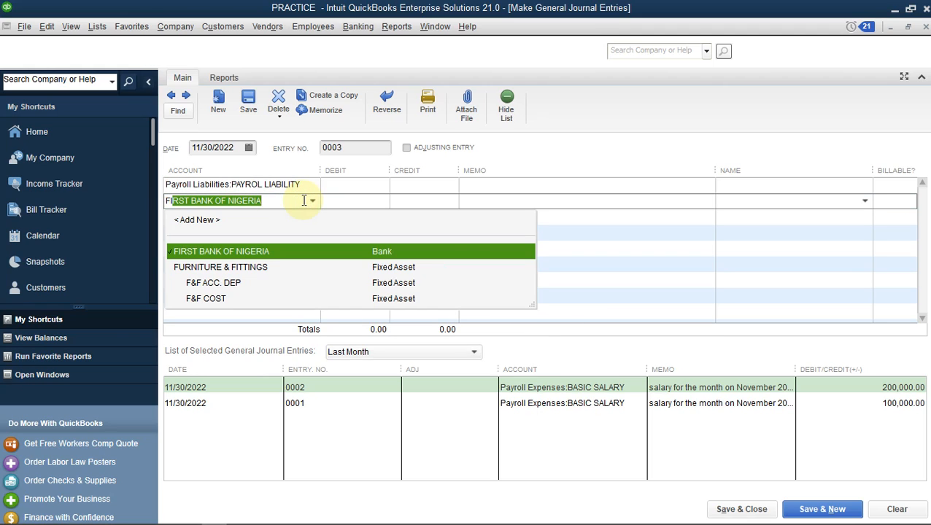
key(Tab)
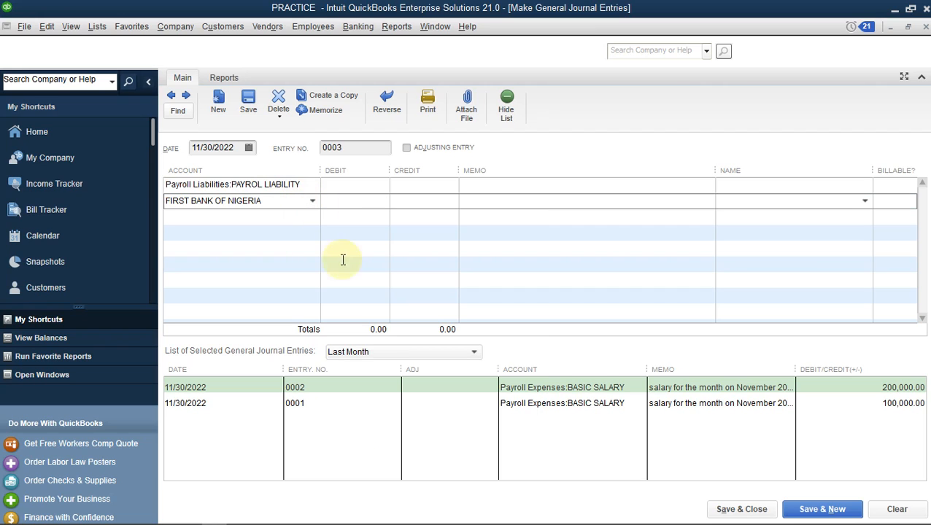
mouse_move(302, 514)
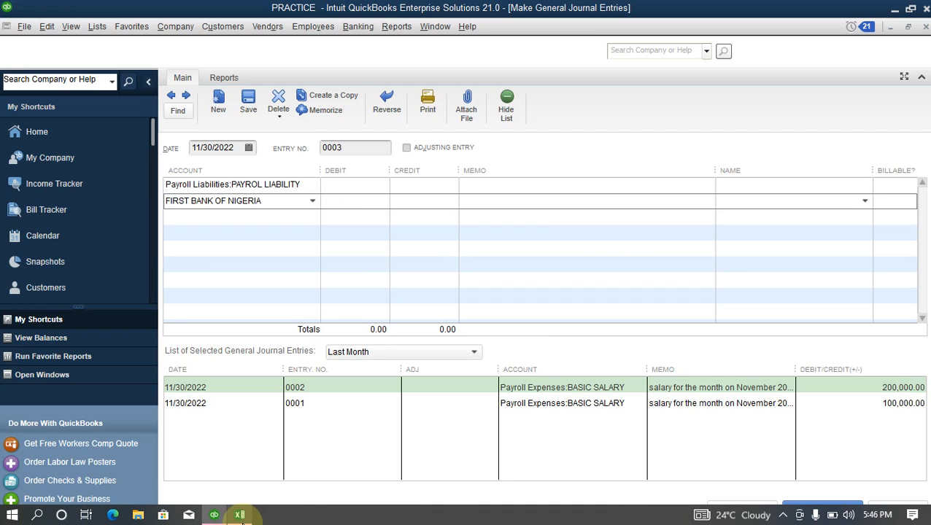
On the Balance Sheet, QuickZoom into PAYROL LIABILITY to see its 110,890 and 221,780 credits
click(48, 377)
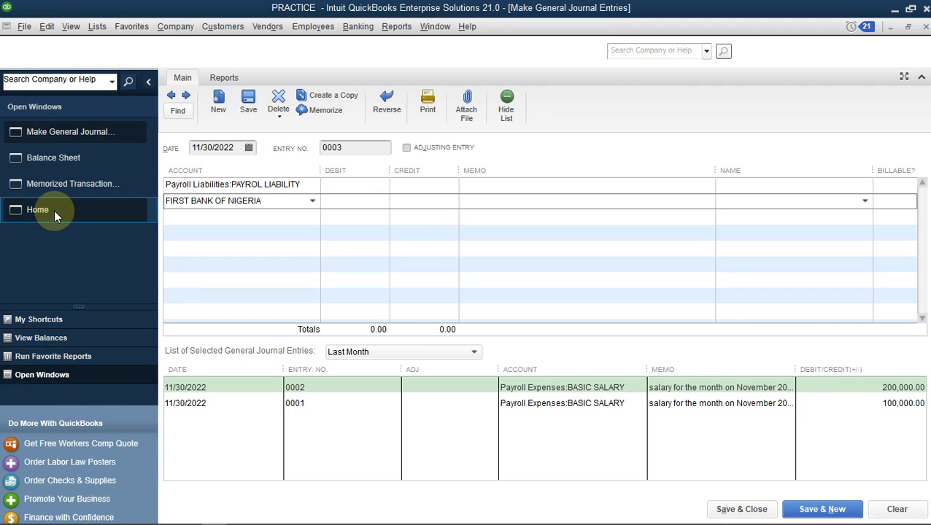
click(79, 162)
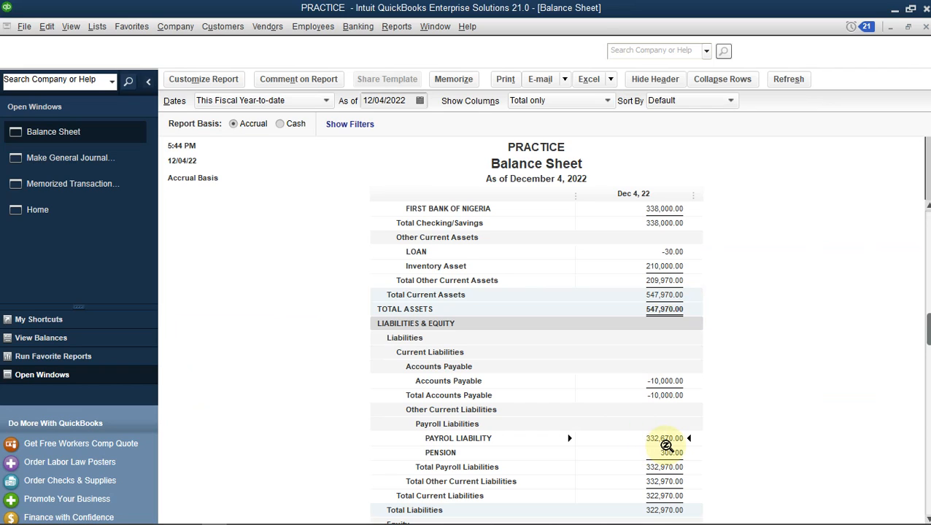
mouse_move(335, 519)
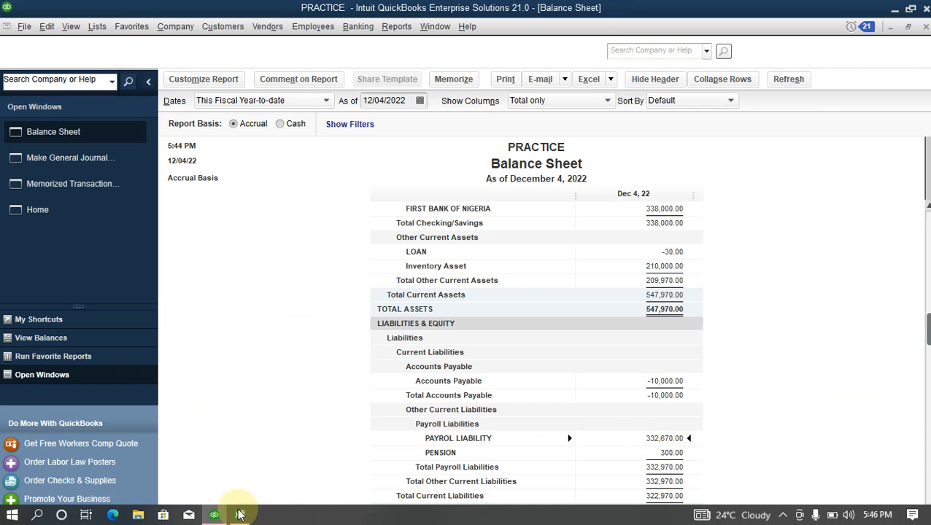
mouse_move(243, 517)
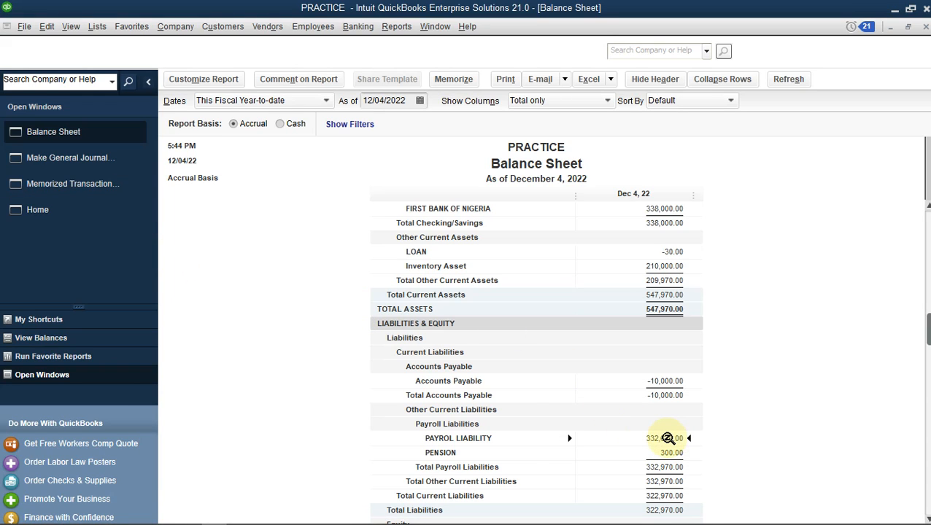
double_click(667, 437)
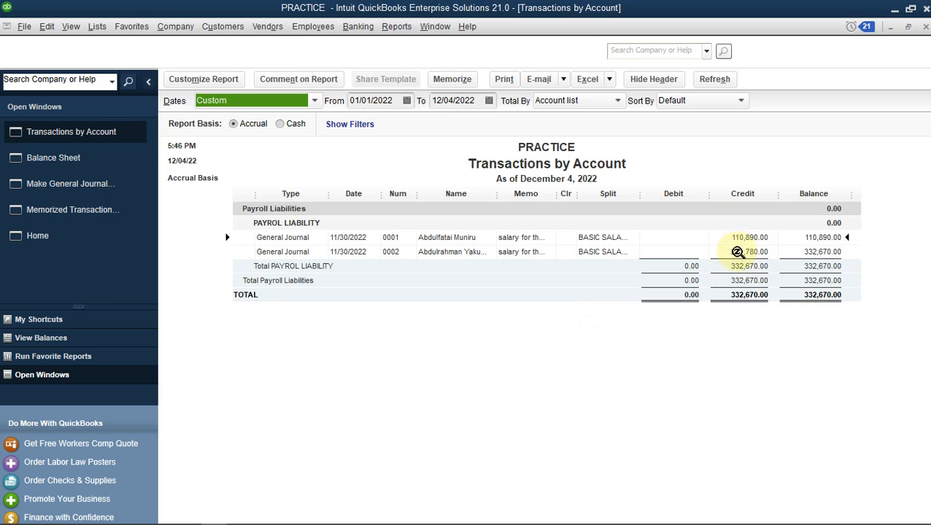
Return to journal entry 0003 via the Open Windows list
mouse_move(295, 520)
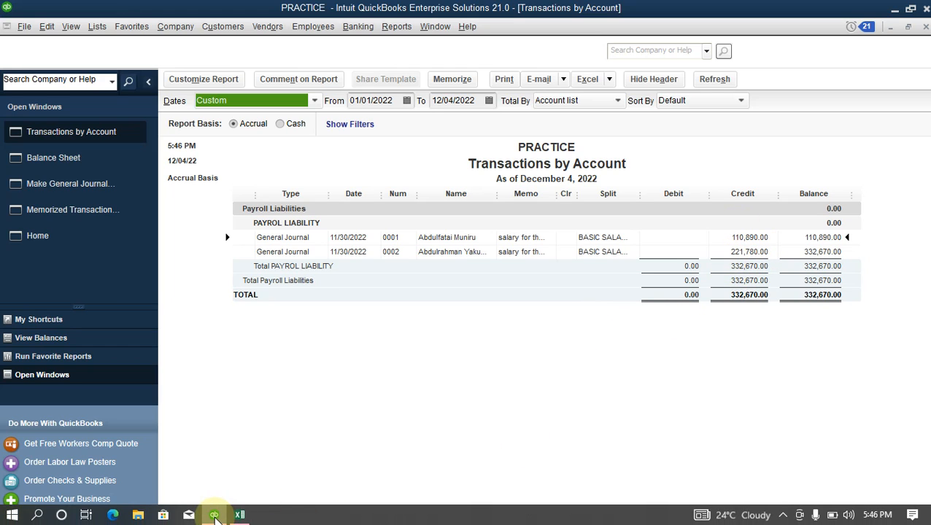
mouse_move(214, 511)
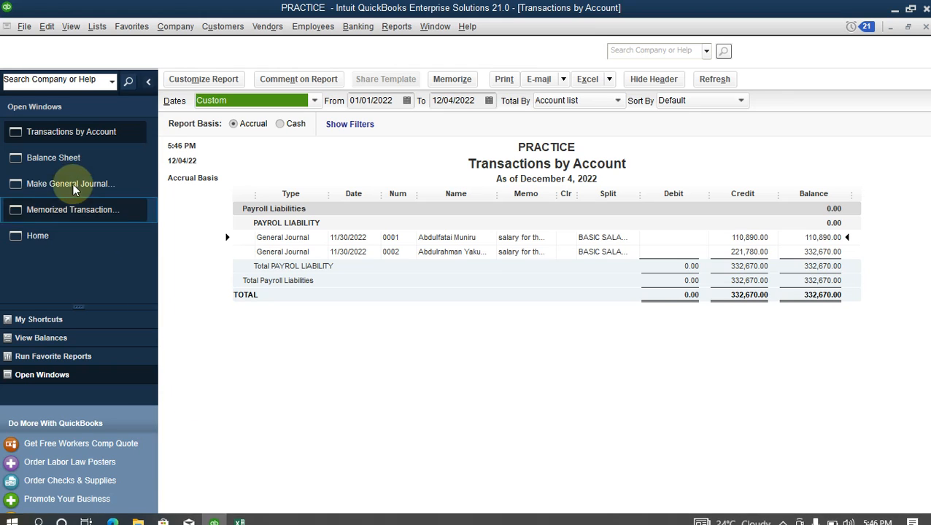
click(98, 189)
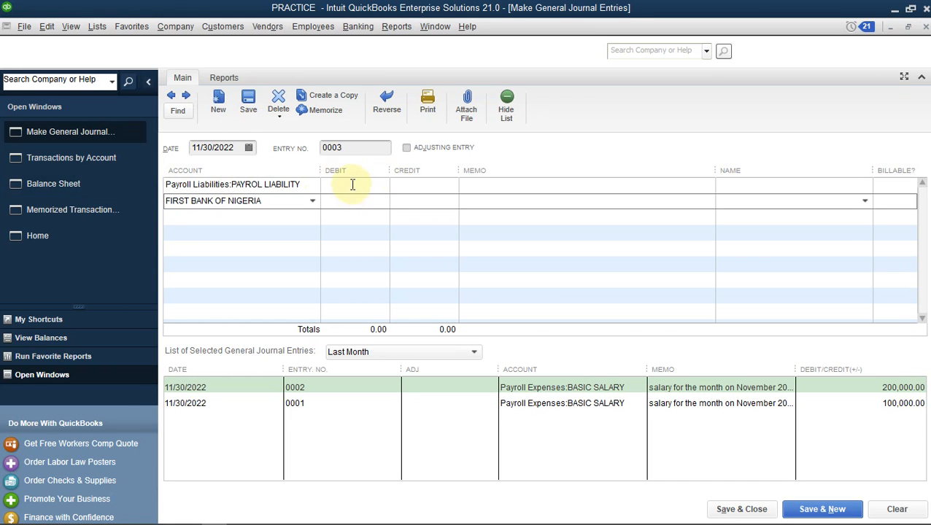
Debit PAYROL LIABILITY and credit the bank 110,890 on the first two lines
click(352, 184)
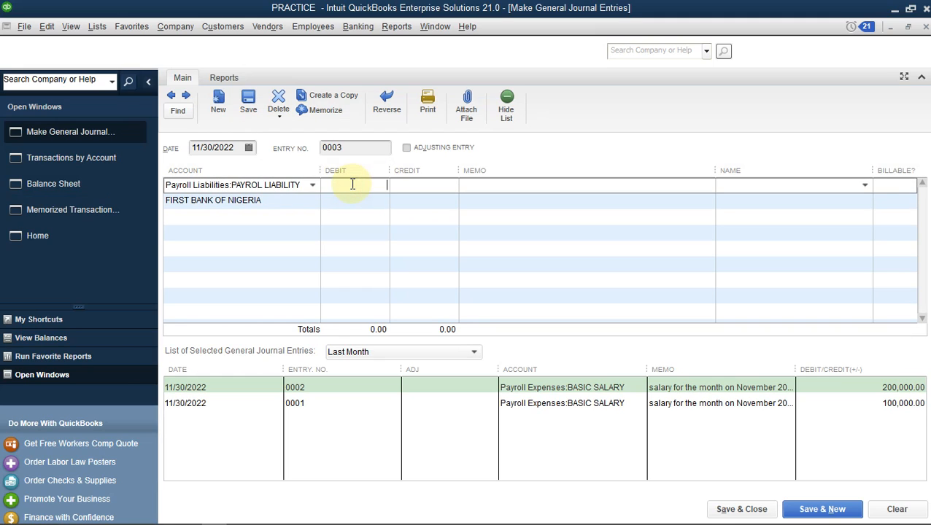
text(110,890)
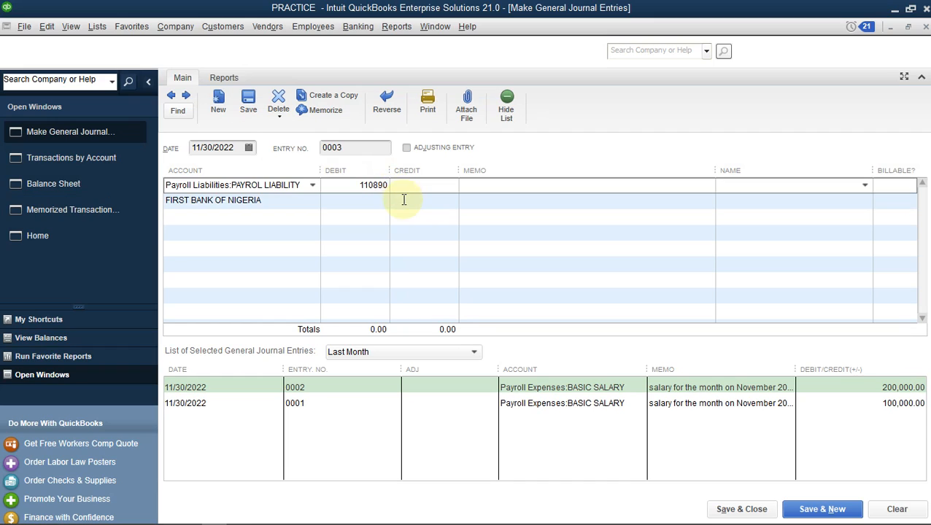
click(403, 200)
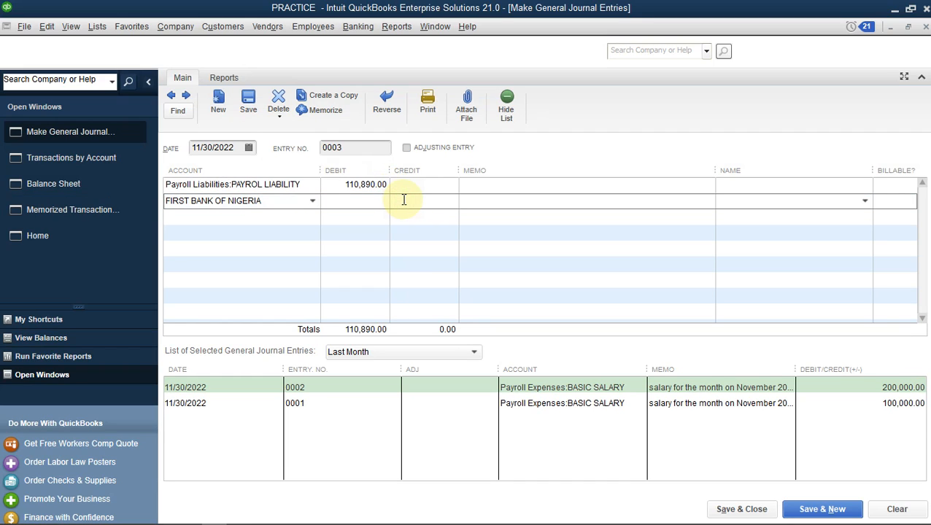
text(11)
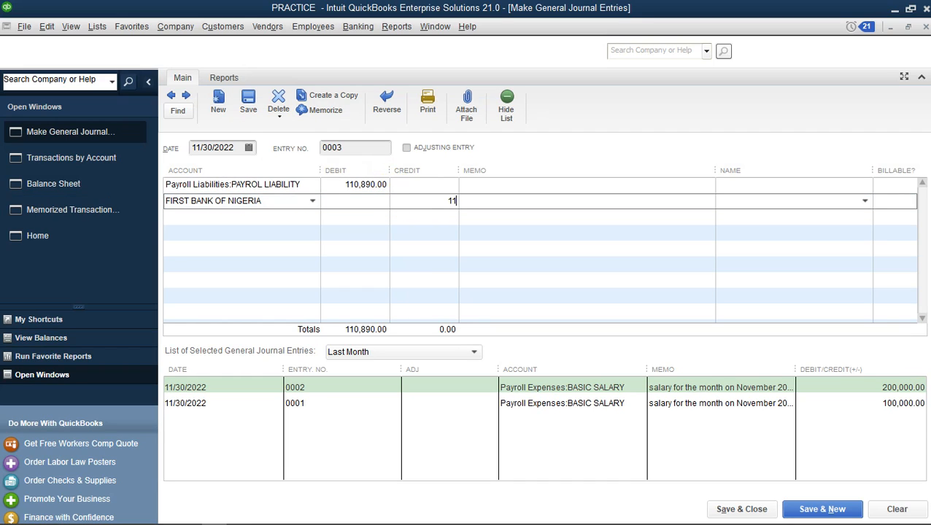
text(0,890)
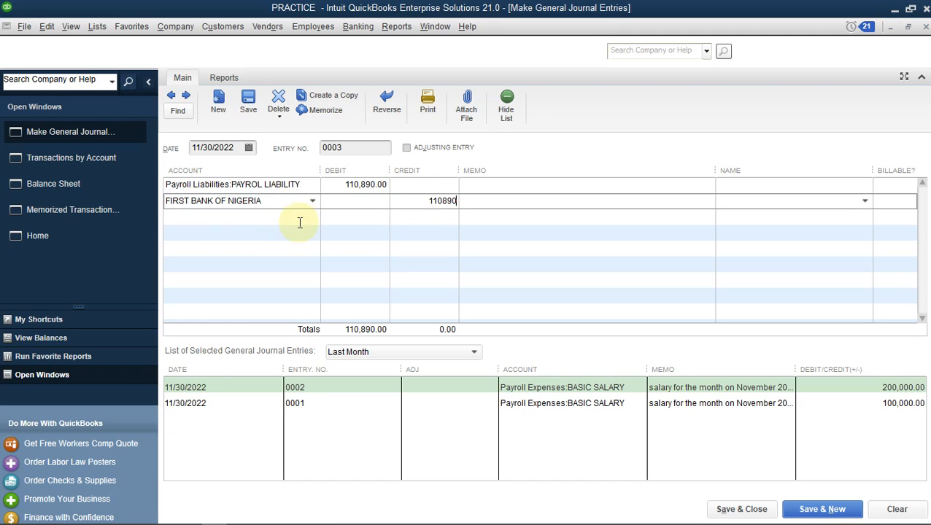
Add a third line for PAYROL LIABILITY and a fourth for FIRST BANK OF NIGERIA
click(216, 216)
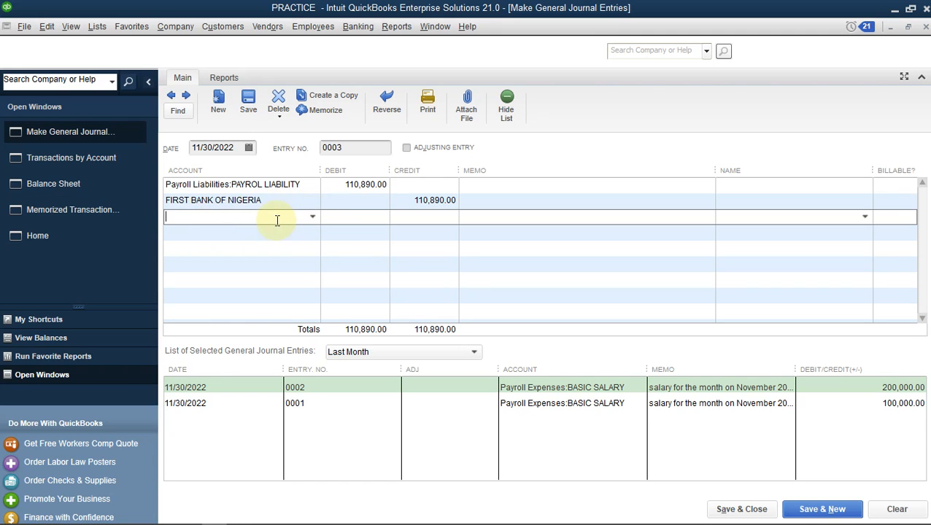
text(Payroll Expenses)
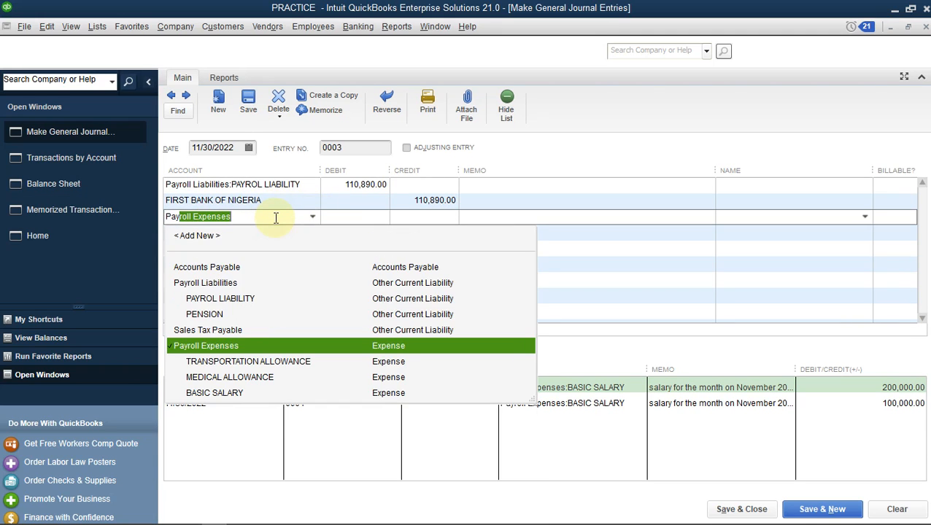
click(231, 303)
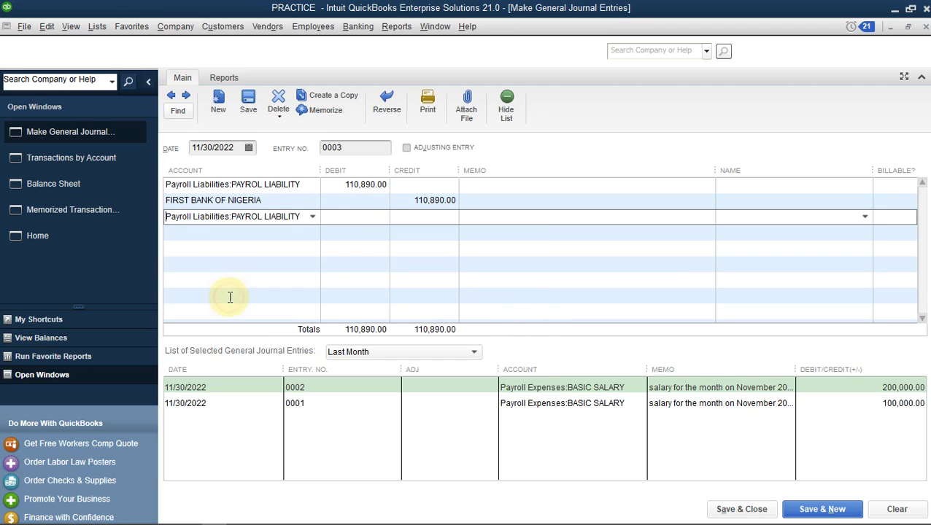
click(232, 218)
click(258, 227)
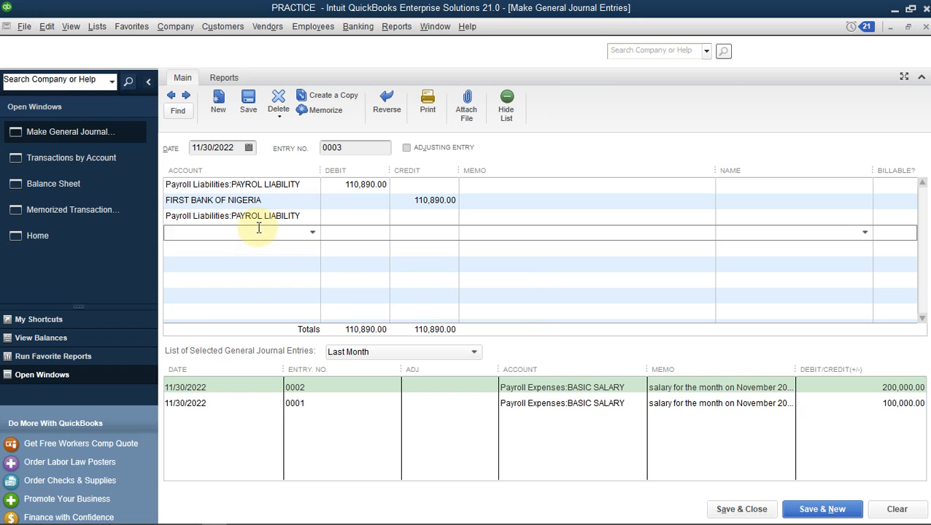
text(FIRST BANK OF NIGERIA)
key(Tab)
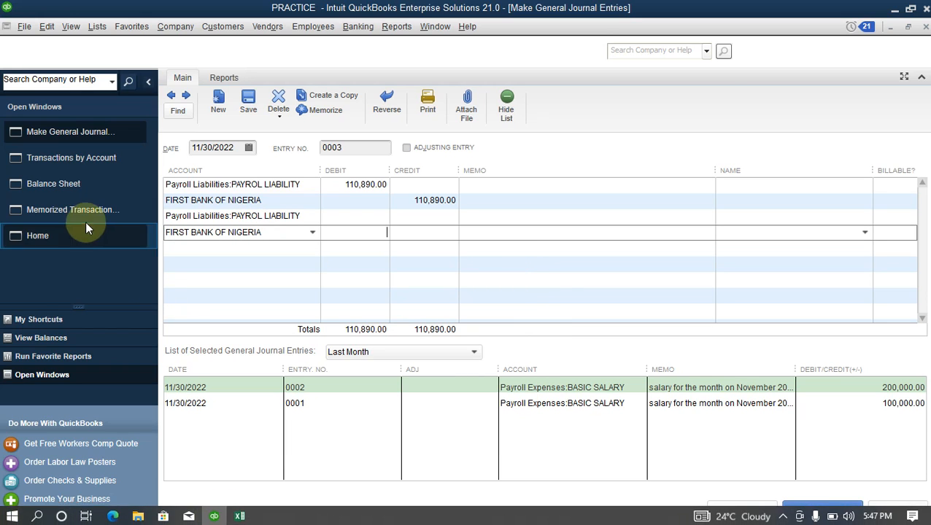
Review the PAYROL LIABILITY transactions from the Balance Sheet, then return to the journal entry
click(65, 189)
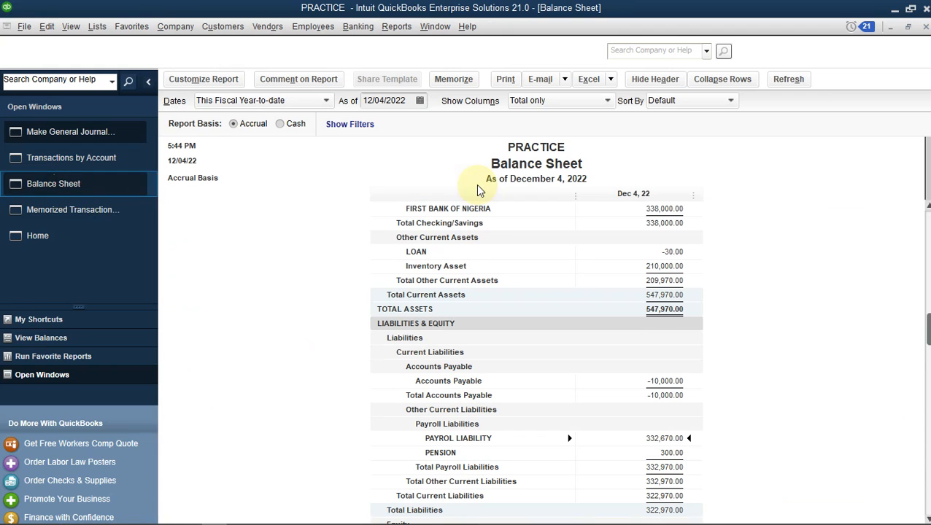
double_click(662, 438)
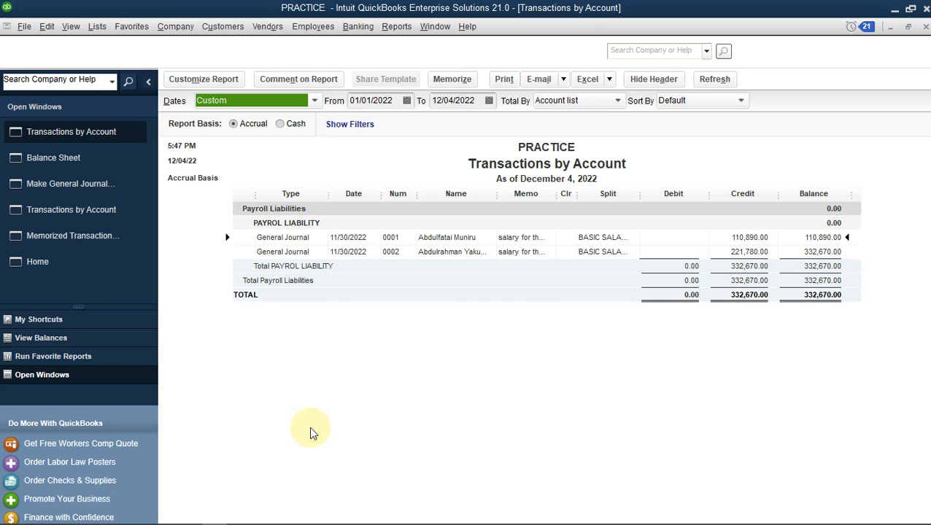
click(88, 184)
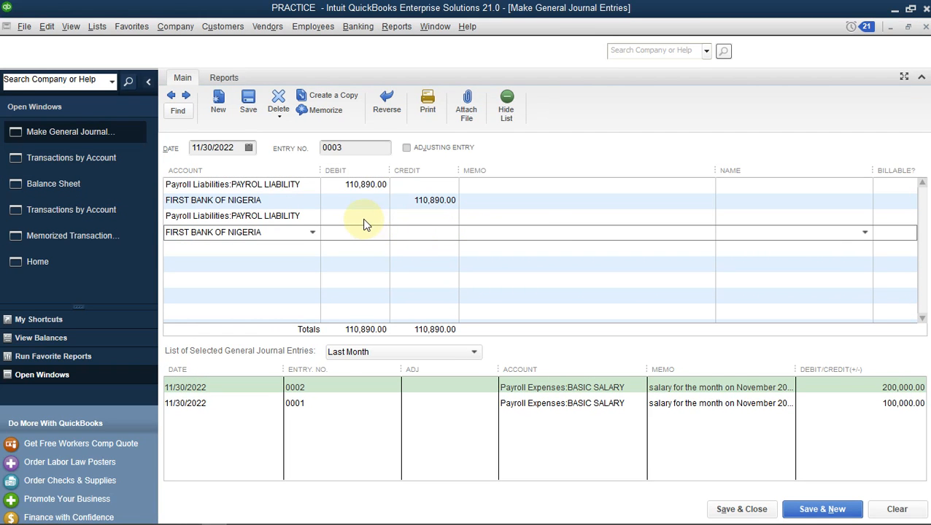
Enter 221,780 as the third line's debit and the fourth line's credit
click(361, 216)
text(2217)
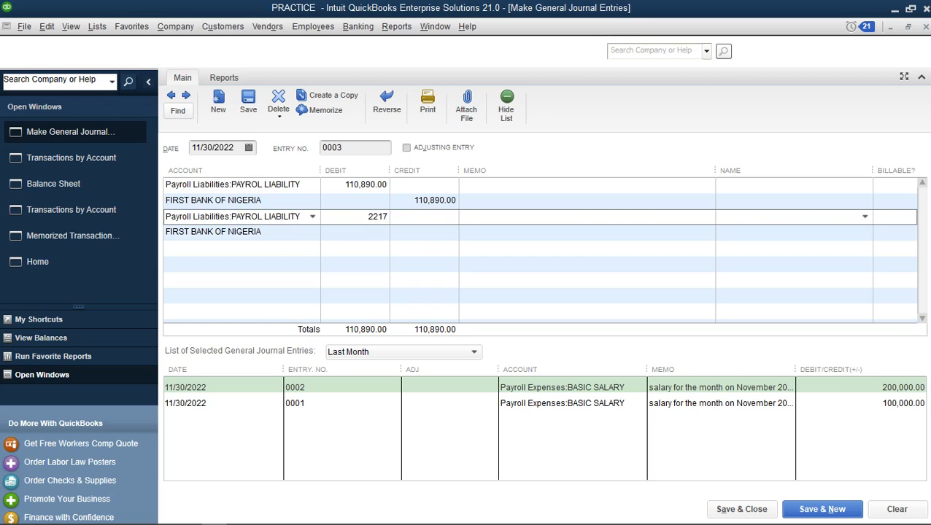
text(21,780)
key(Tab)
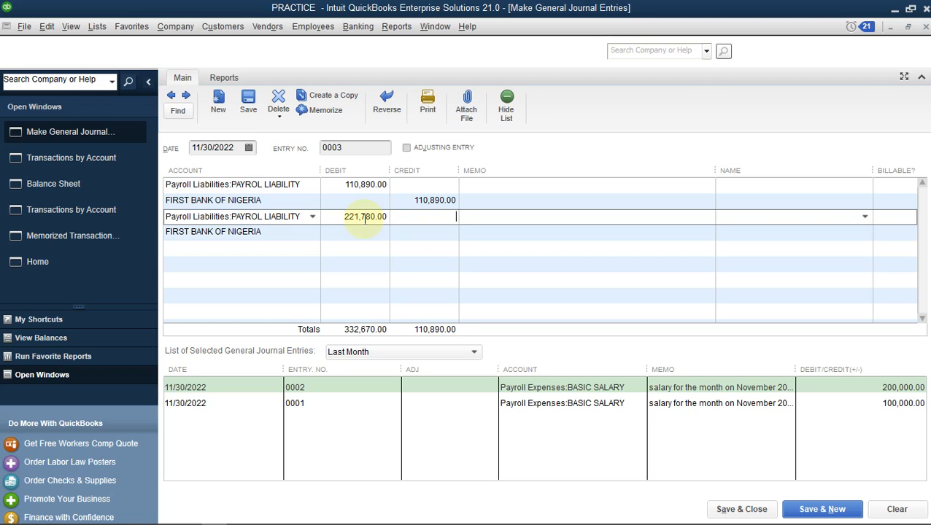
click(407, 237)
text(221780)
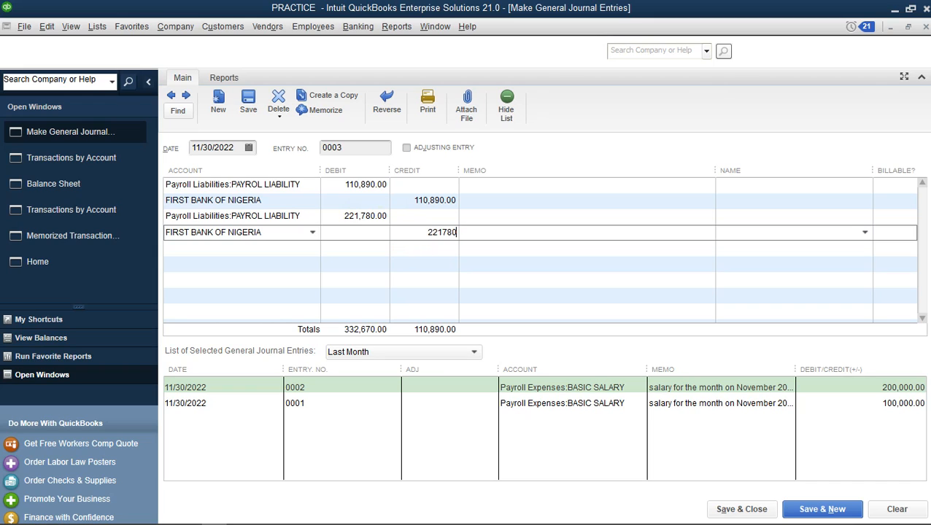
key(Tab)
Write the November 2022 salary-payment memo on line 1 and copy it to line 2
click(654, 187)
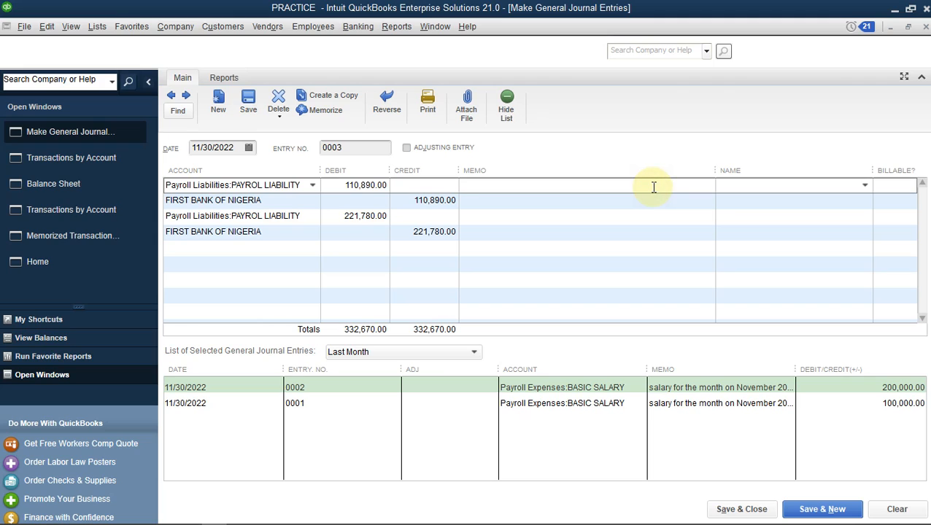
text(p)
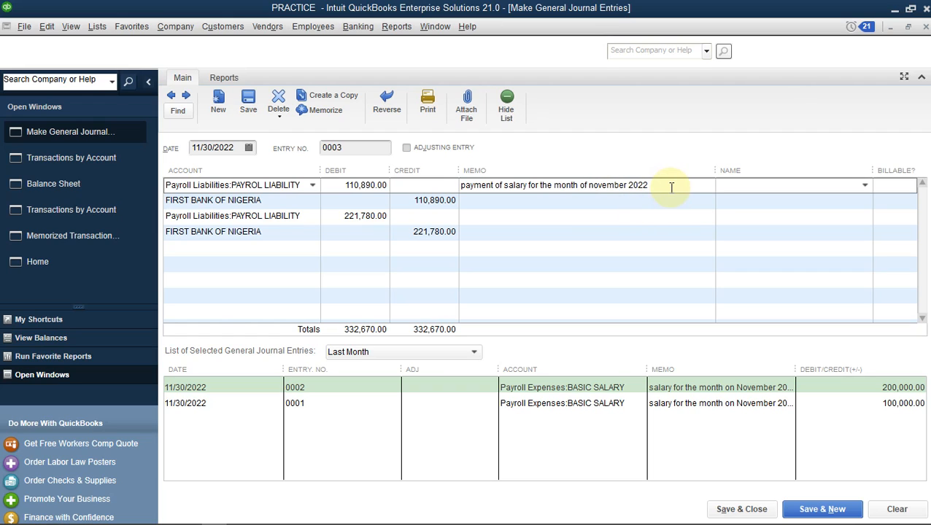
drag(669, 184, 481, 195)
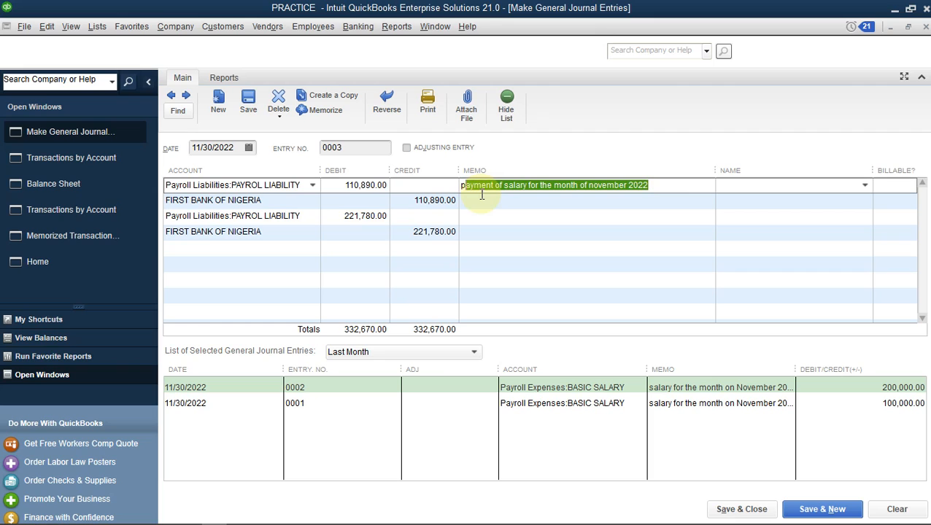
key(ctrl+c)
click(481, 195)
key(ctrl+v)
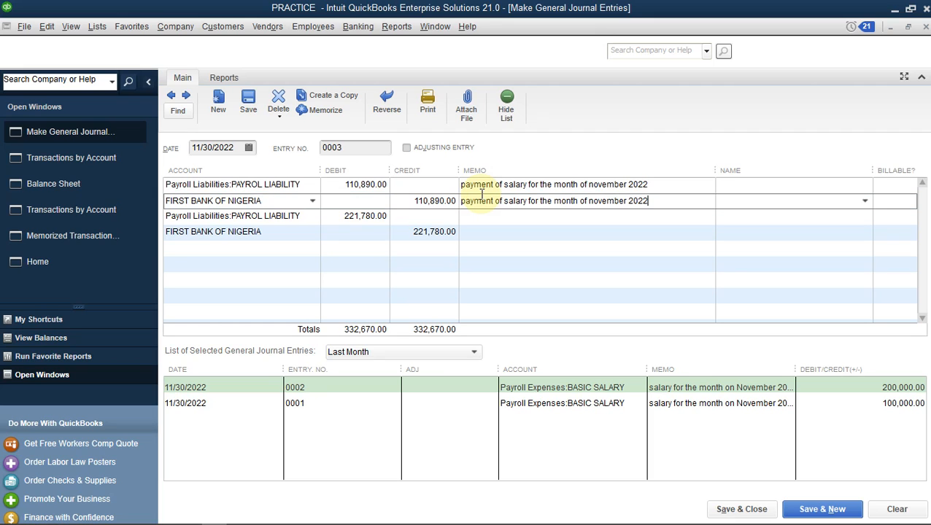
Paste the same salary memo into lines 3 and 4
key(Down)
key(ctrl+v)
key(Down)
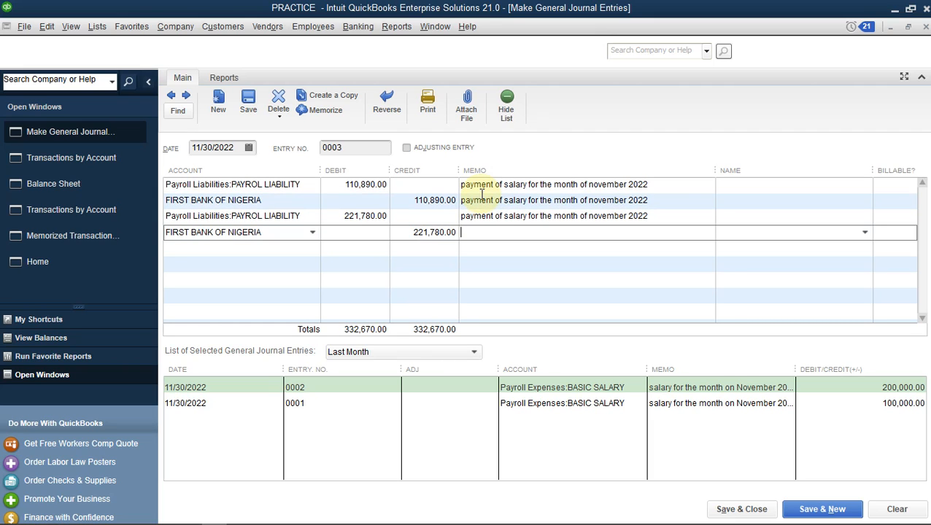
click(655, 216)
drag(655, 216, 372, 240)
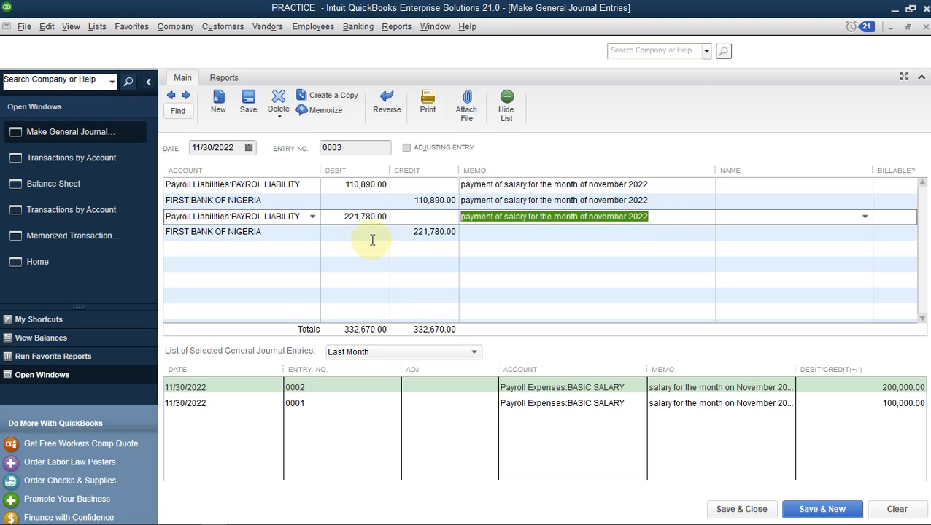
click(471, 231)
key(ctrl+v)
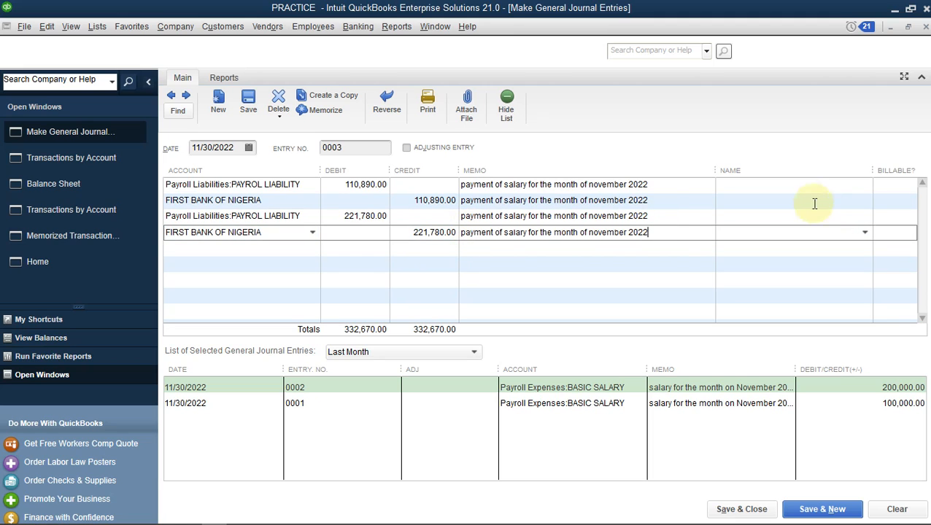
click(799, 186)
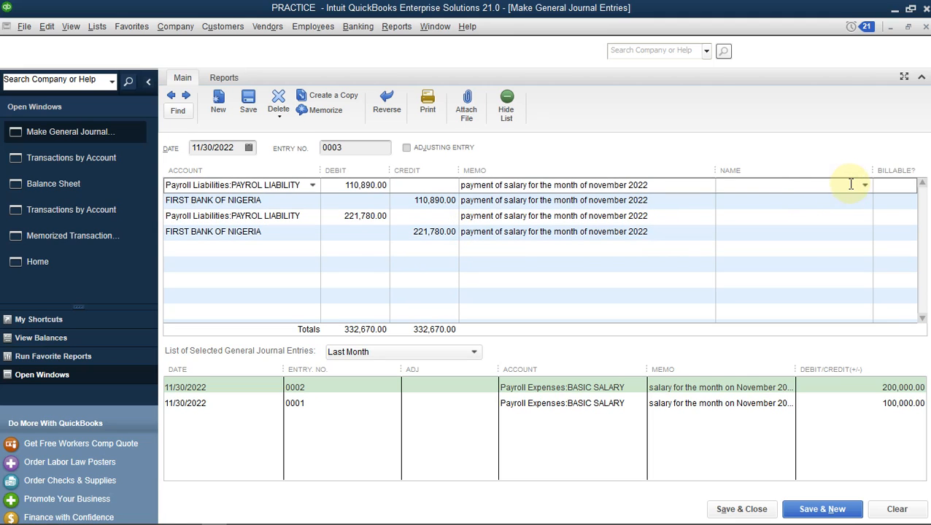
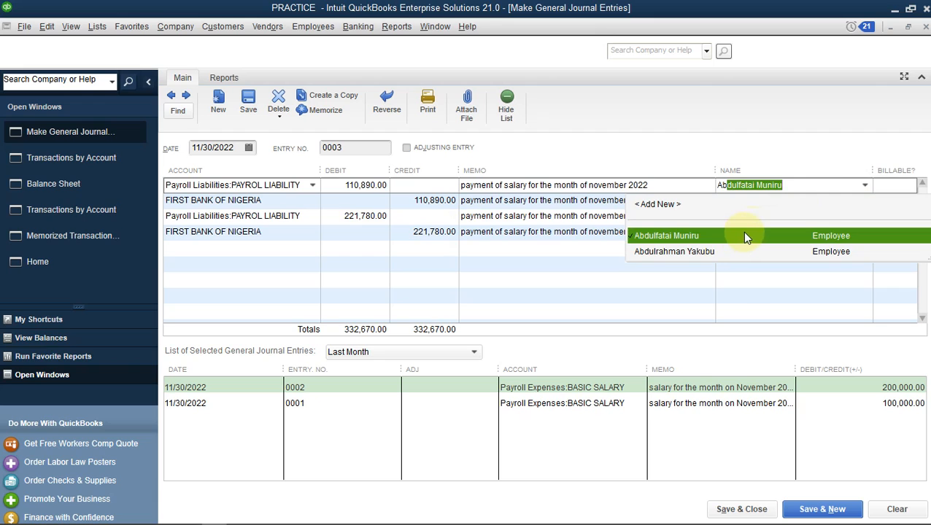
Set the first employee as the name on lines 1 and 2
click(742, 235)
click(806, 201)
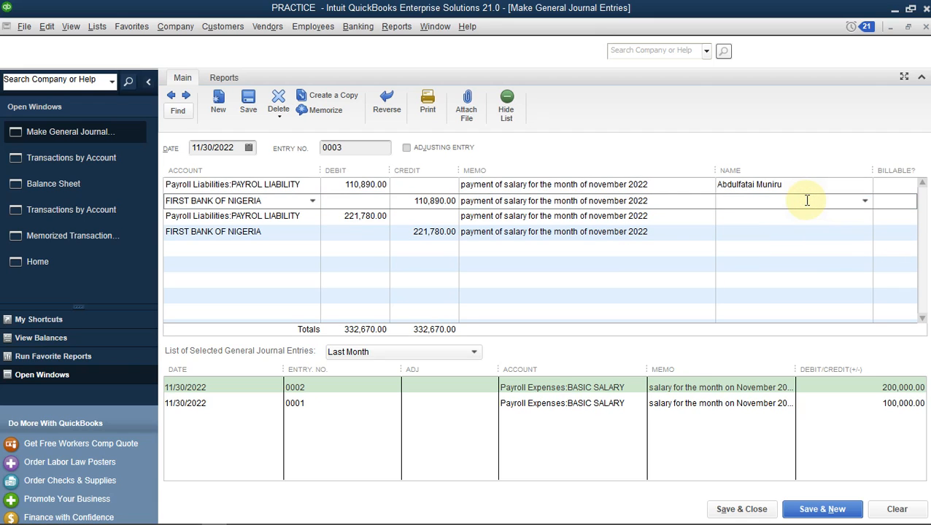
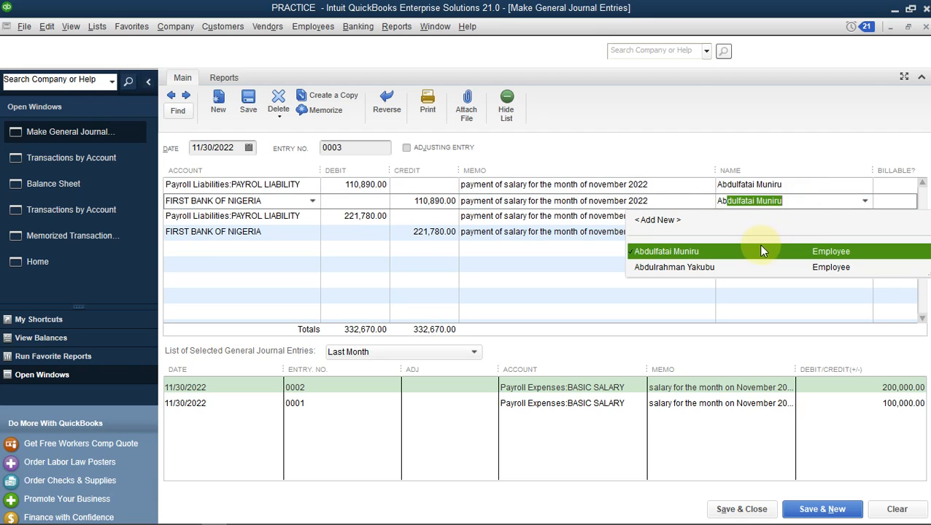
click(760, 251)
Set the second employee as the name on lines 3 and 4
click(807, 217)
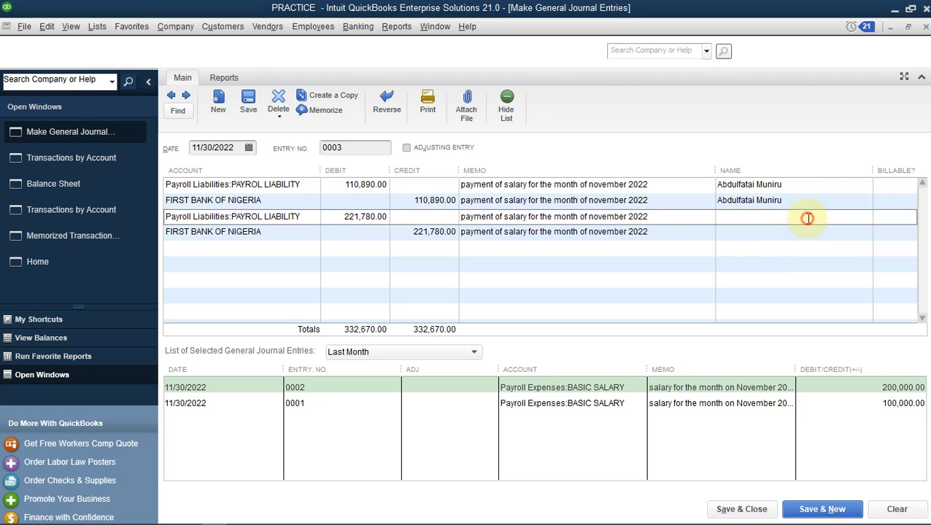
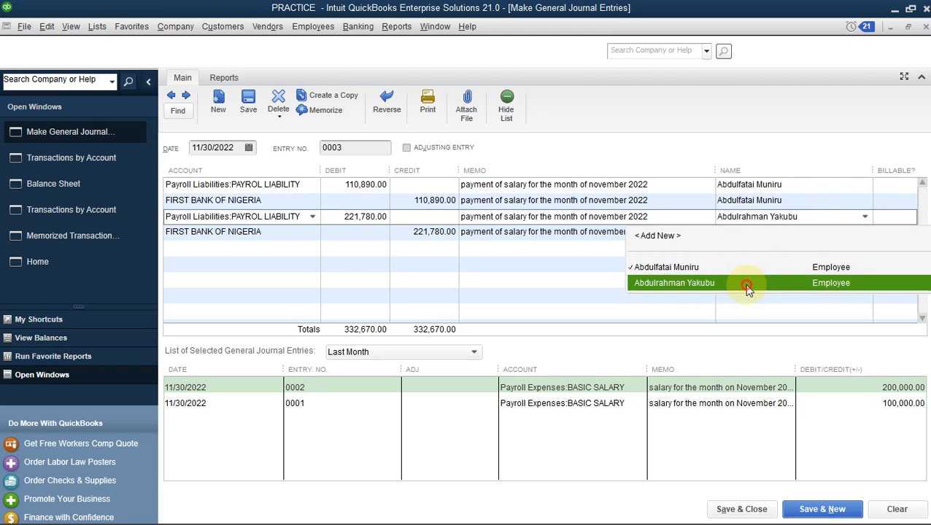
click(744, 286)
click(804, 232)
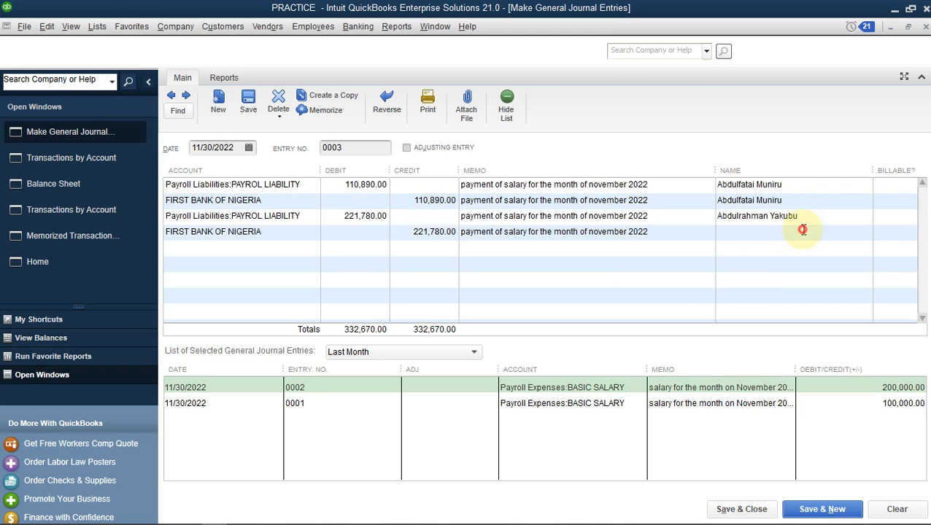
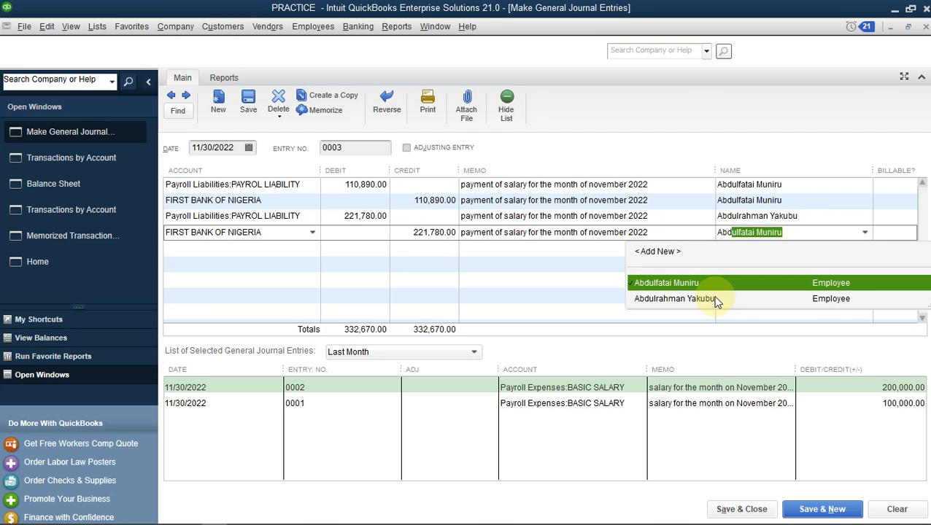
click(717, 299)
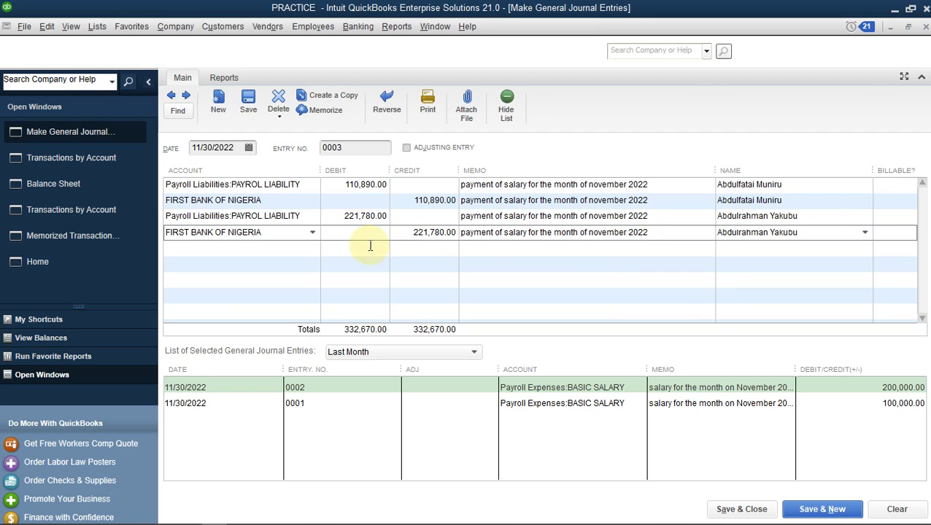
Save journal entry 0003 and bring the Balance Sheet report back to the front
click(744, 508)
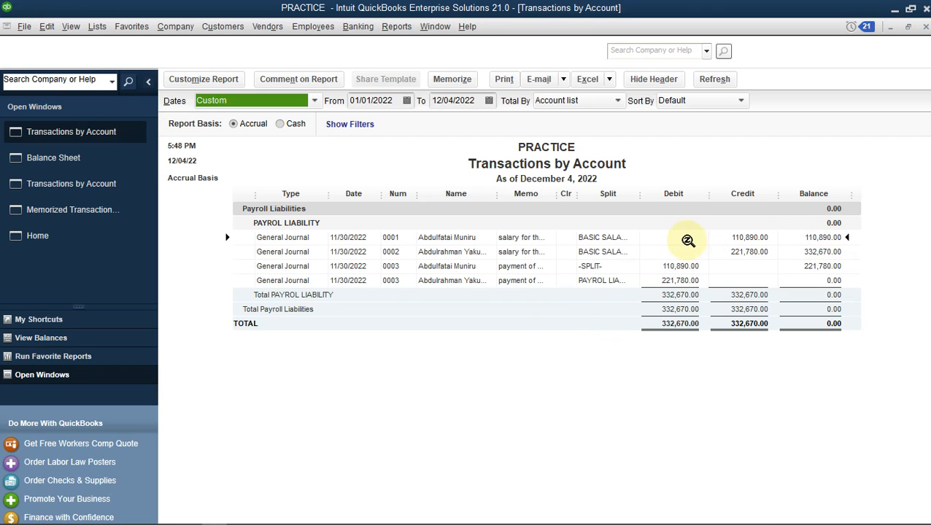
click(28, 159)
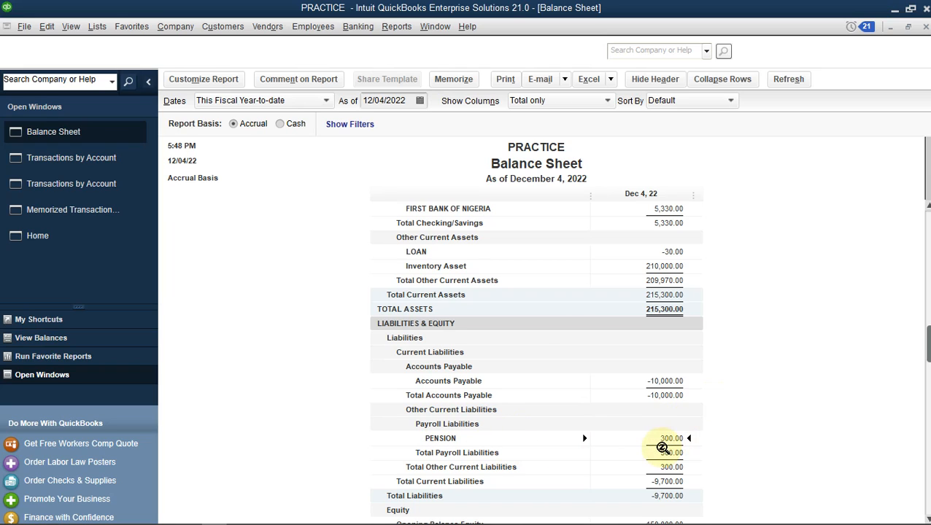
click(397, 29)
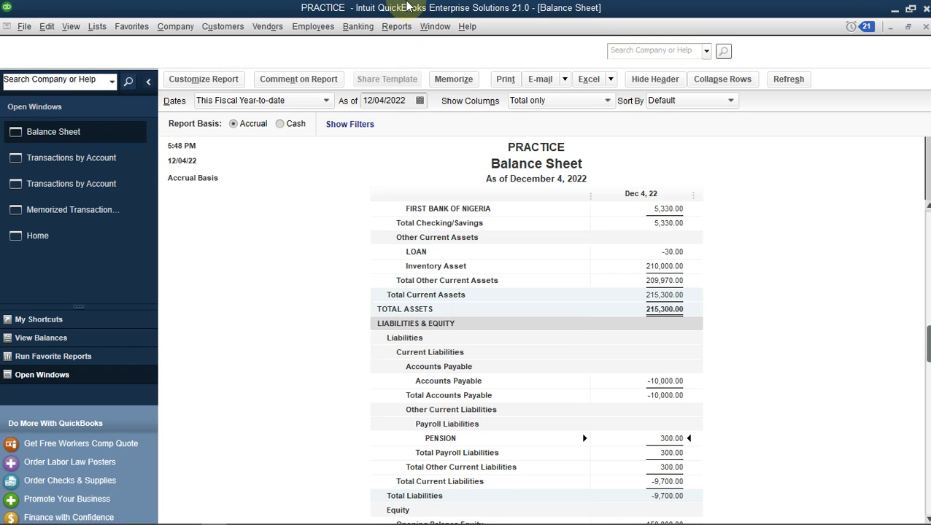
click(394, 29)
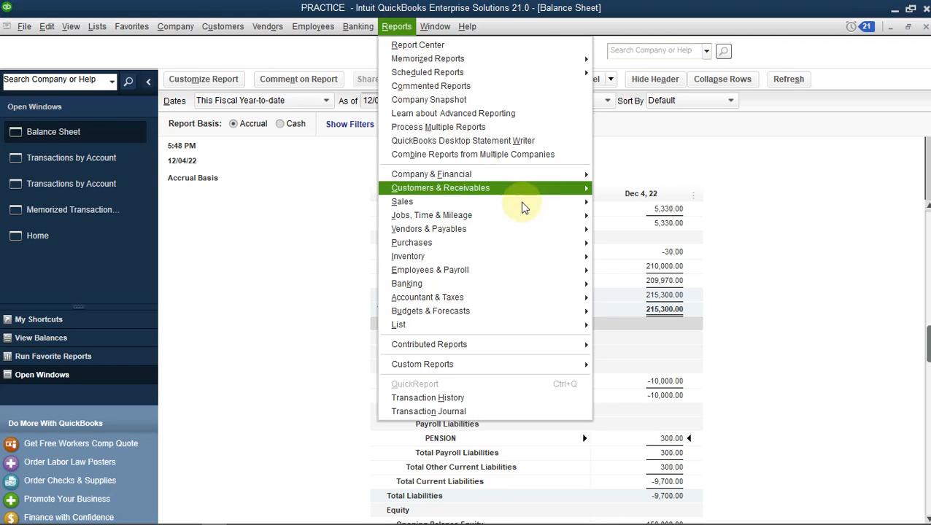
Run a Profit & Loss Standard report for 11/30/2022, then switch back to the Balance Sheet
mouse_move(571, 204)
mouse_move(550, 168)
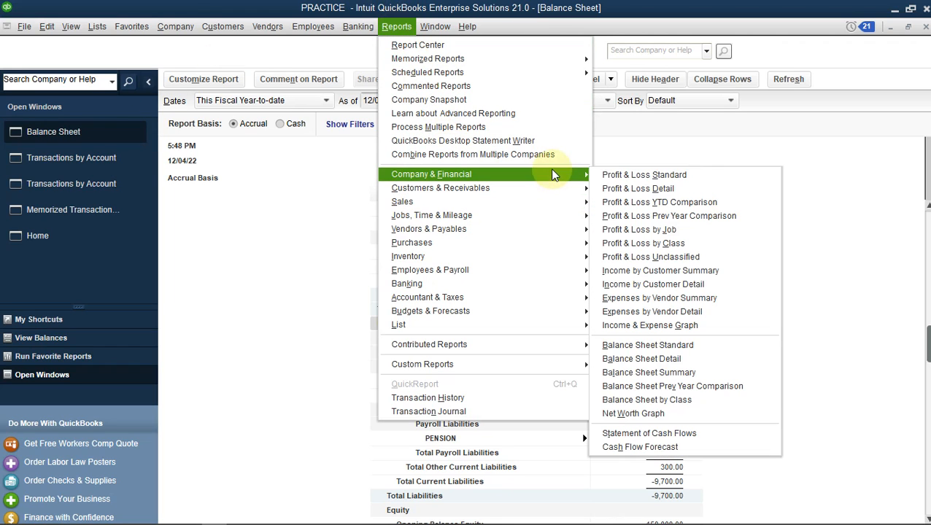
click(636, 177)
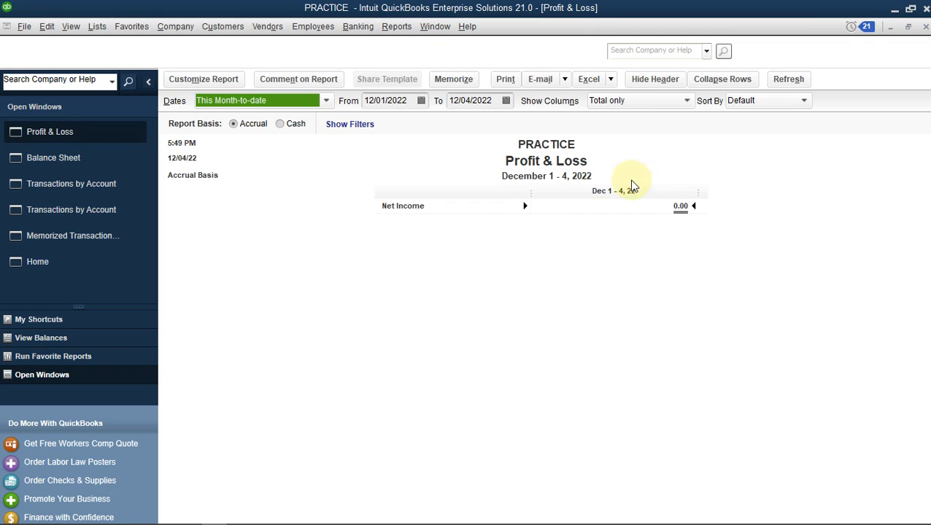
click(421, 102)
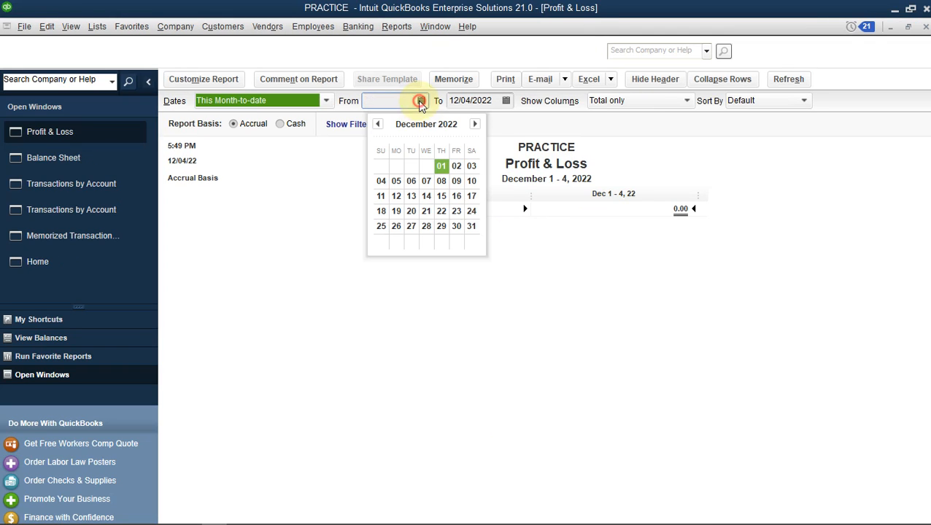
click(377, 124)
click(427, 226)
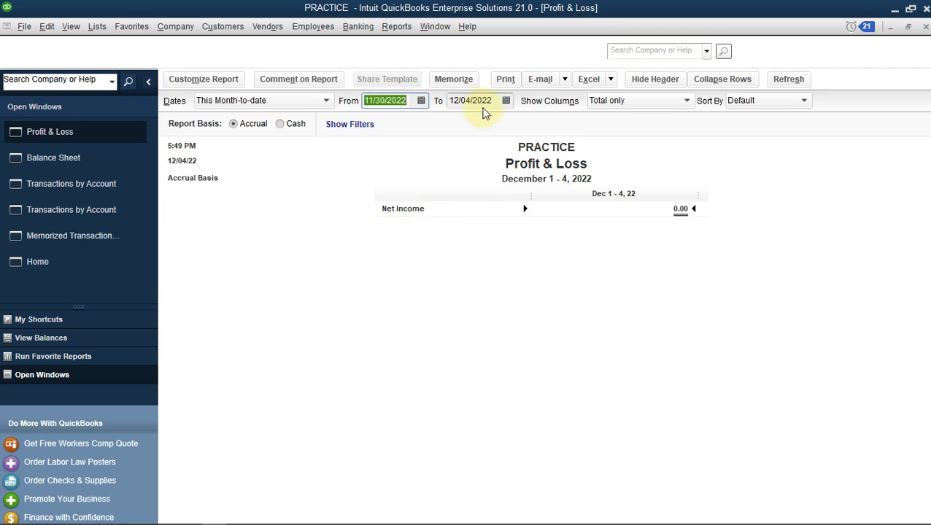
click(506, 102)
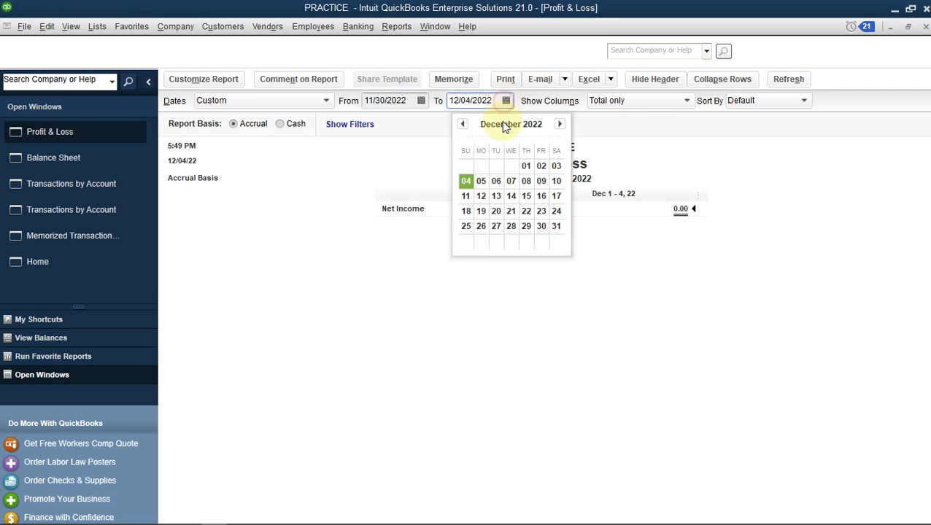
click(463, 127)
click(515, 227)
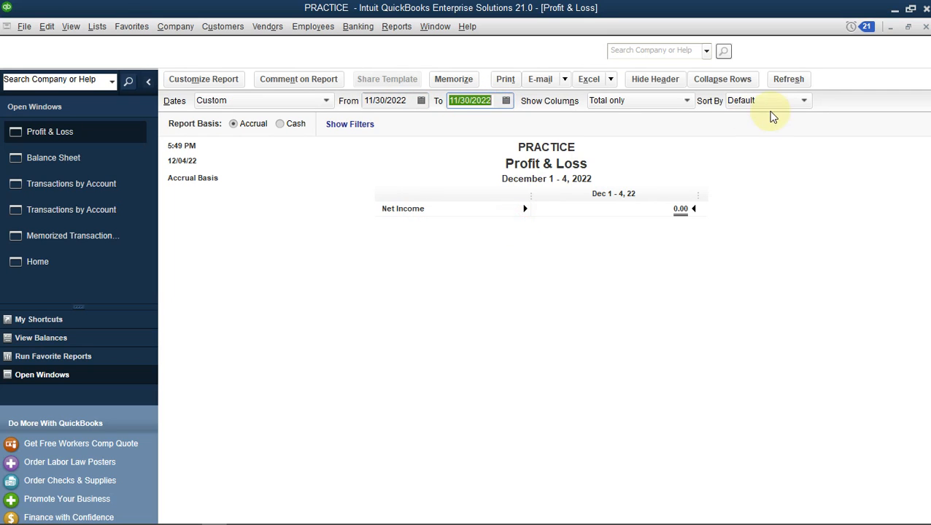
click(786, 81)
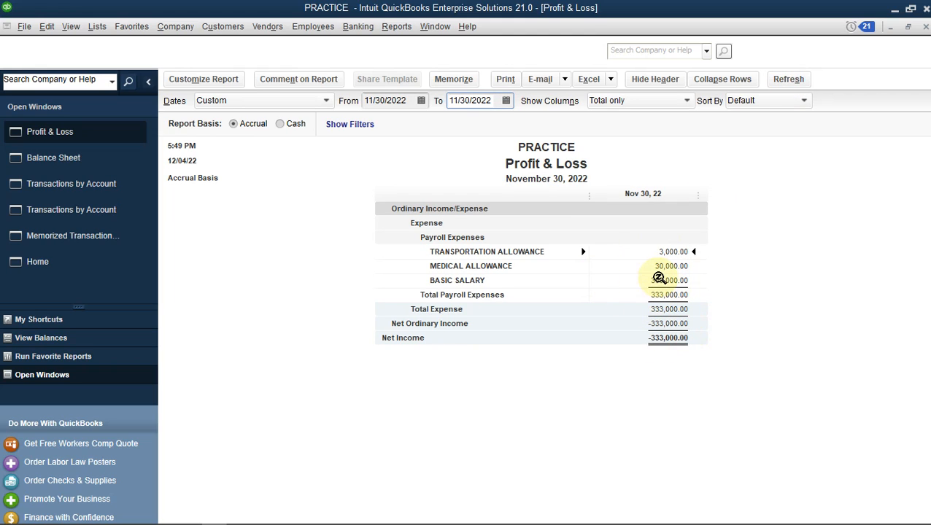
click(90, 165)
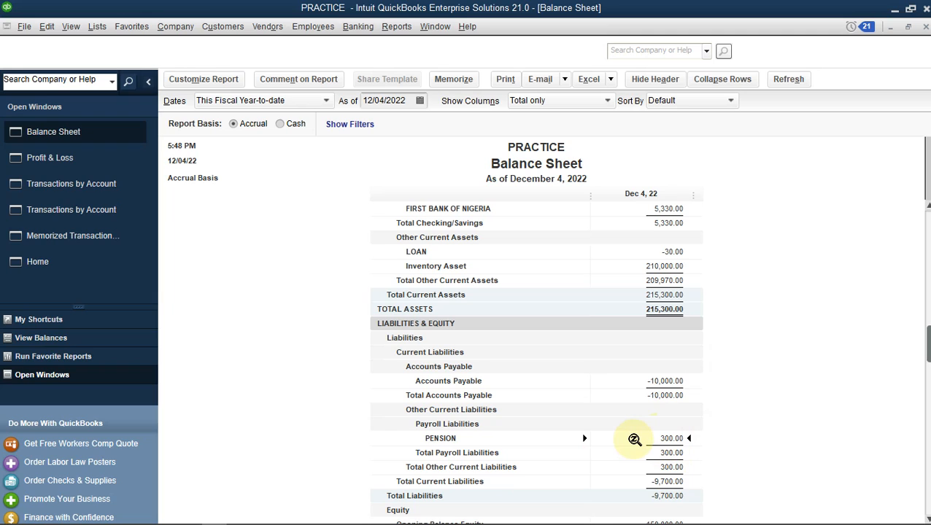
Start a new general journal entry with Payroll Liabilities:PENSION on the first line
click(176, 26)
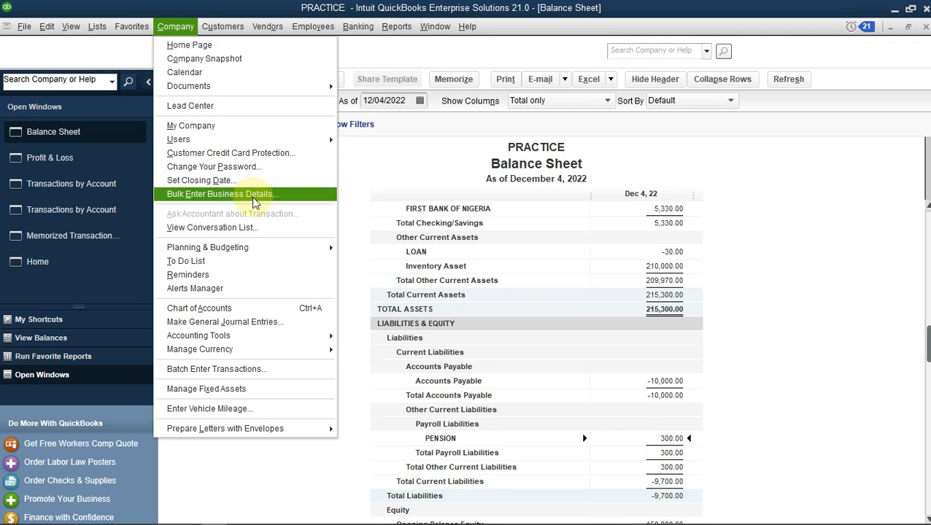
click(256, 309)
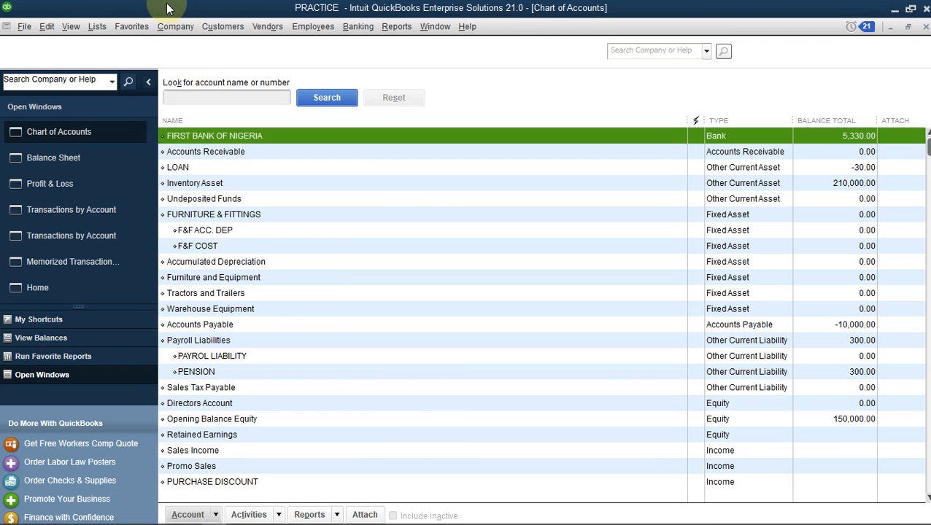
click(174, 27)
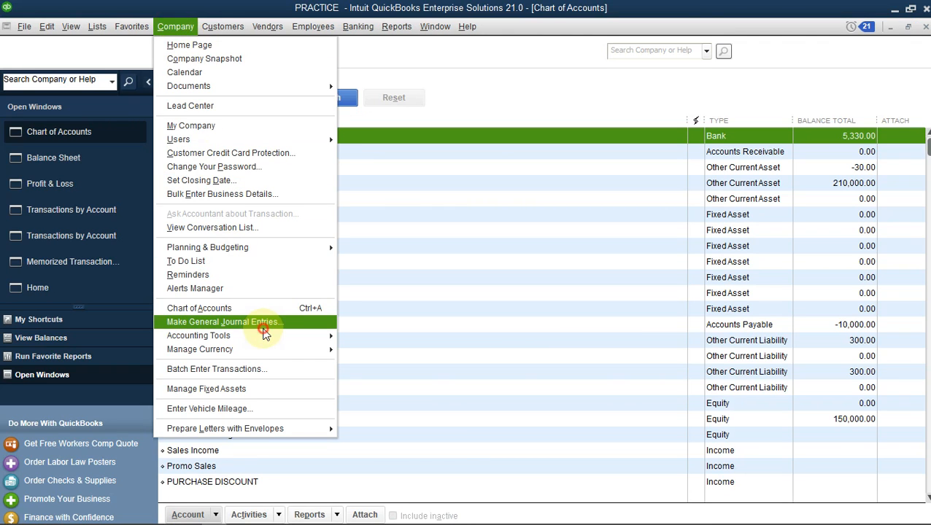
click(264, 332)
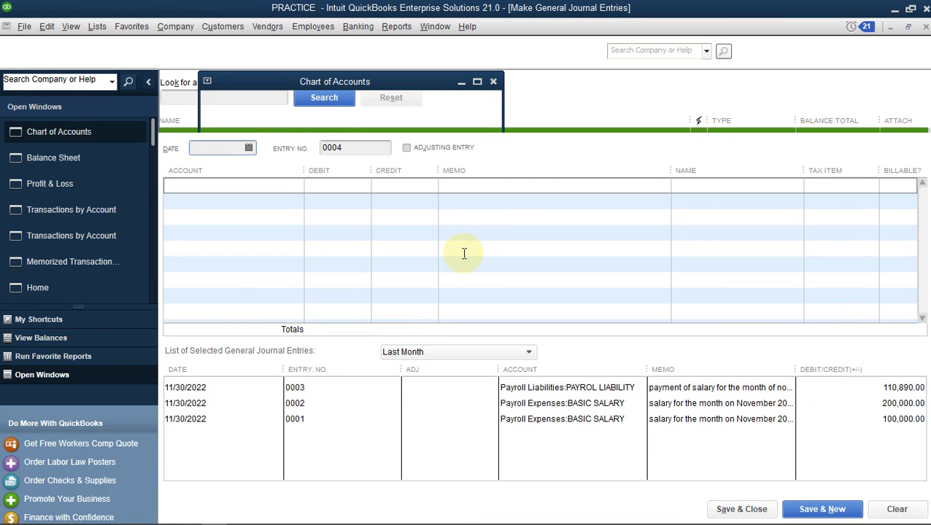
click(261, 185)
text(pe)
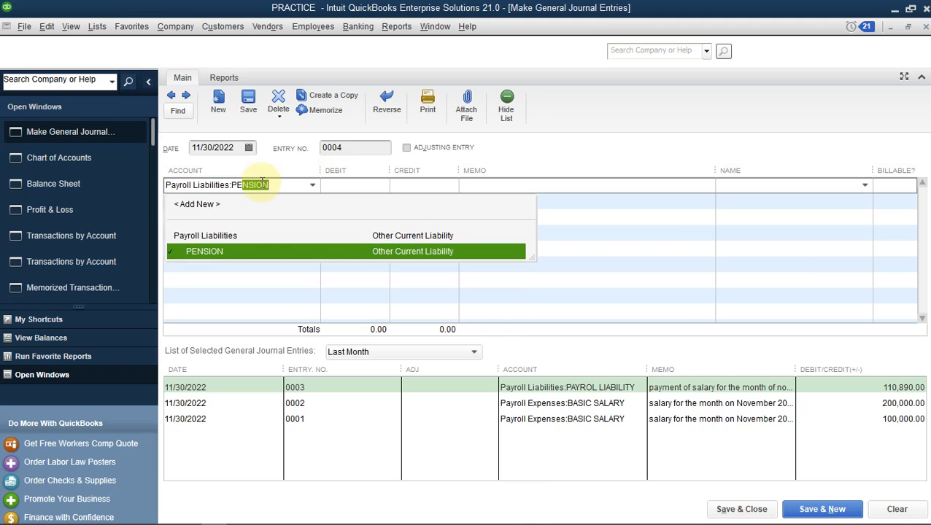
click(252, 251)
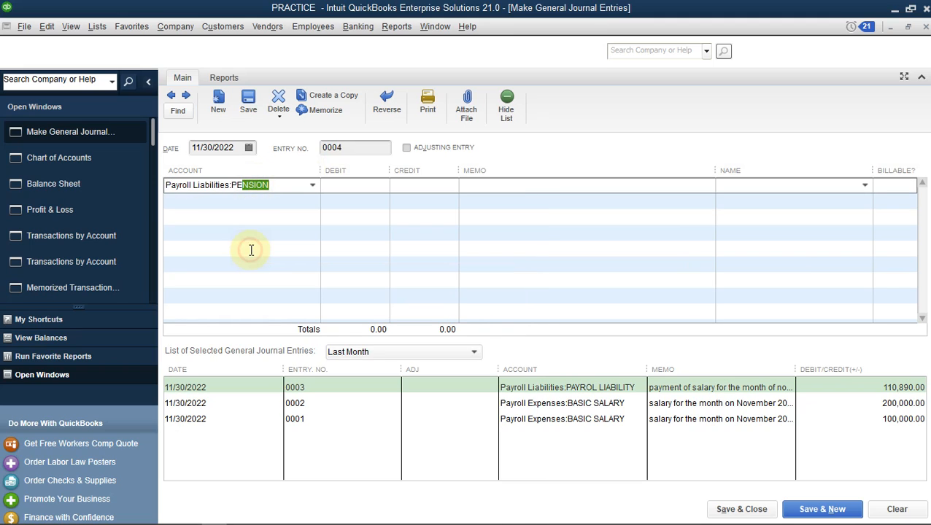
Leave the second line's account empty, cancelling the Add New Account dialog
click(253, 202)
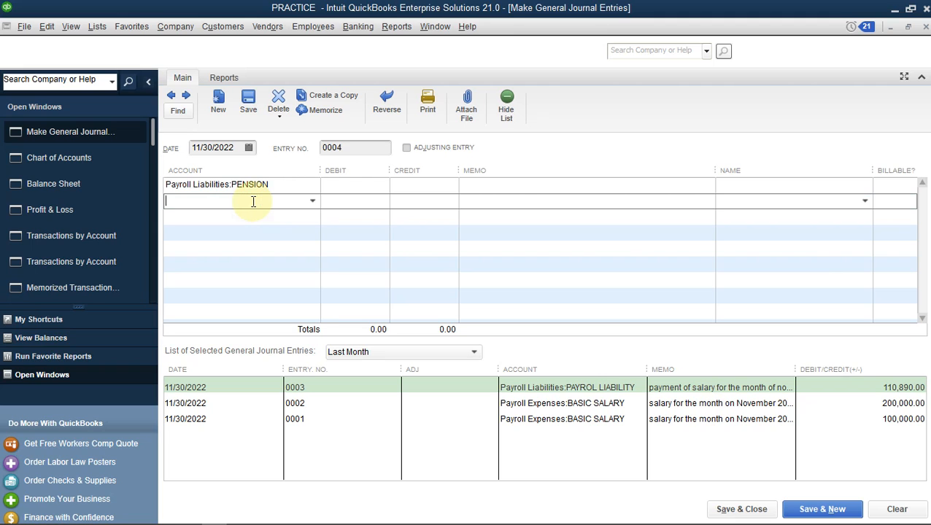
click(312, 200)
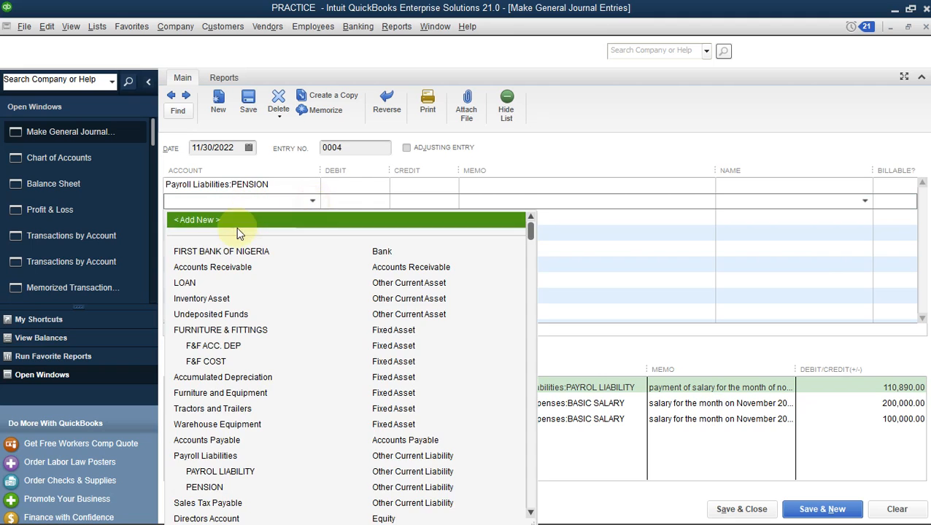
click(228, 220)
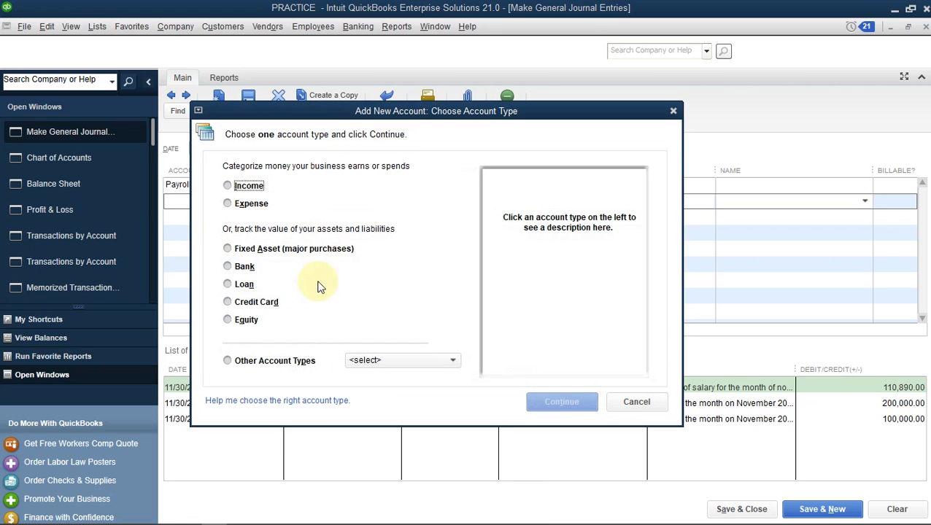
click(635, 403)
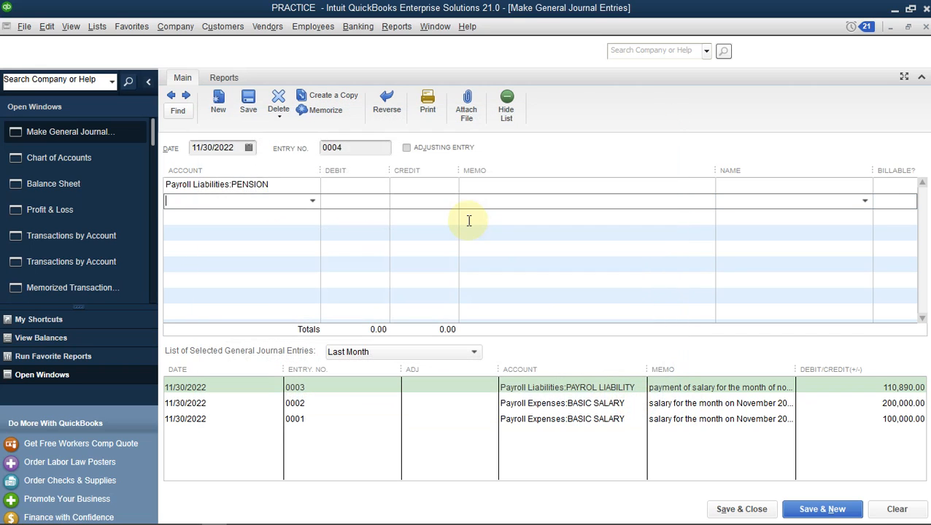
click(312, 201)
click(312, 201)
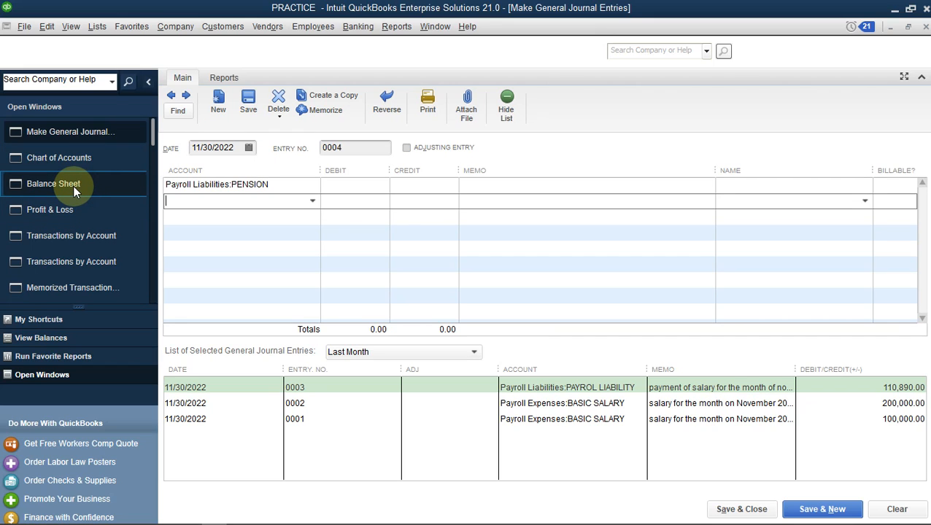
Go to the Home page, check the SALARY TEMPLATE spreadsheet in Excel, and return to QuickBooks
click(102, 327)
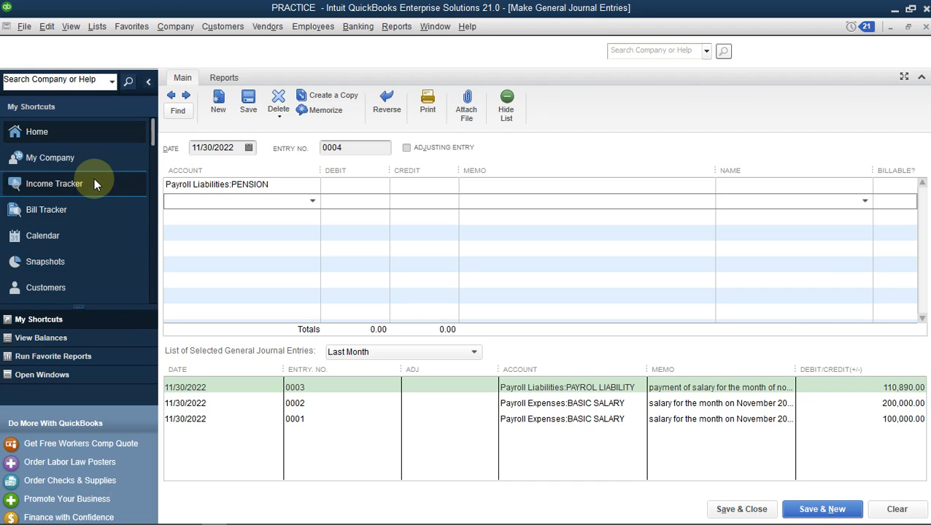
click(69, 132)
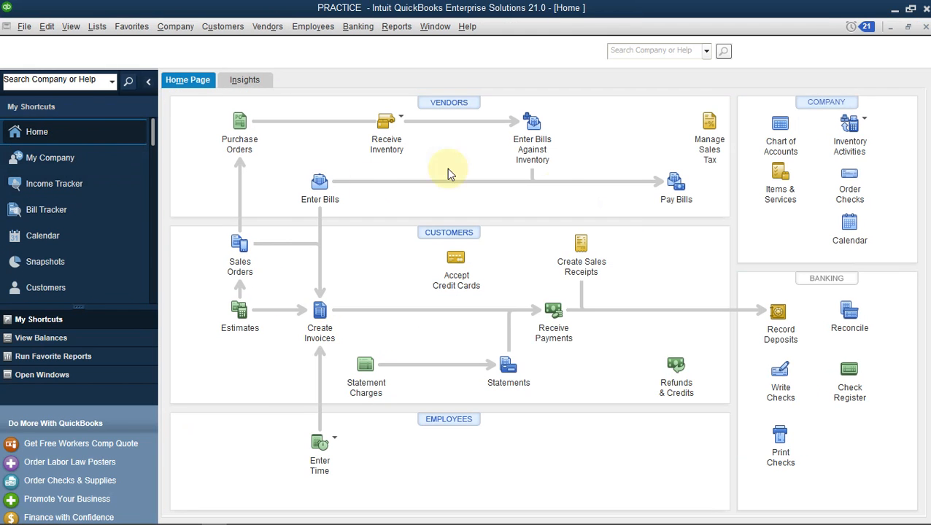
mouse_move(190, 520)
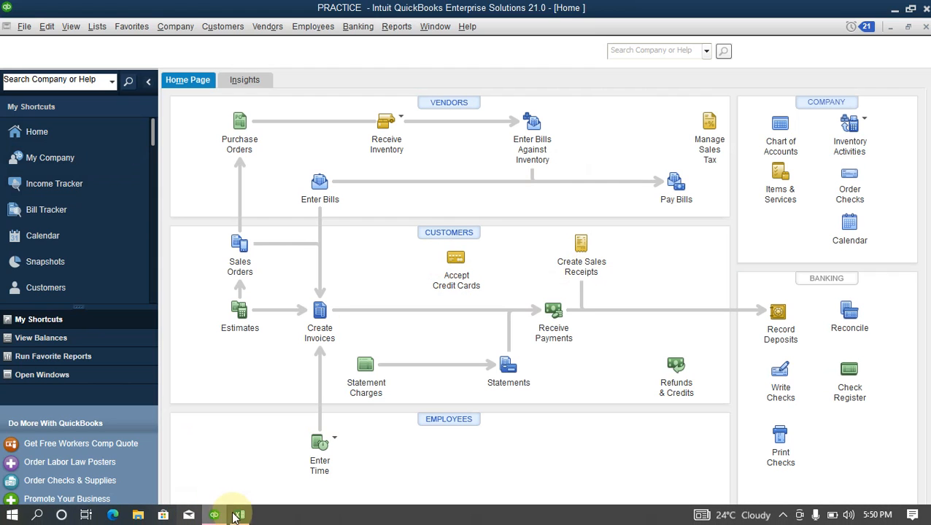
mouse_move(241, 516)
click(228, 469)
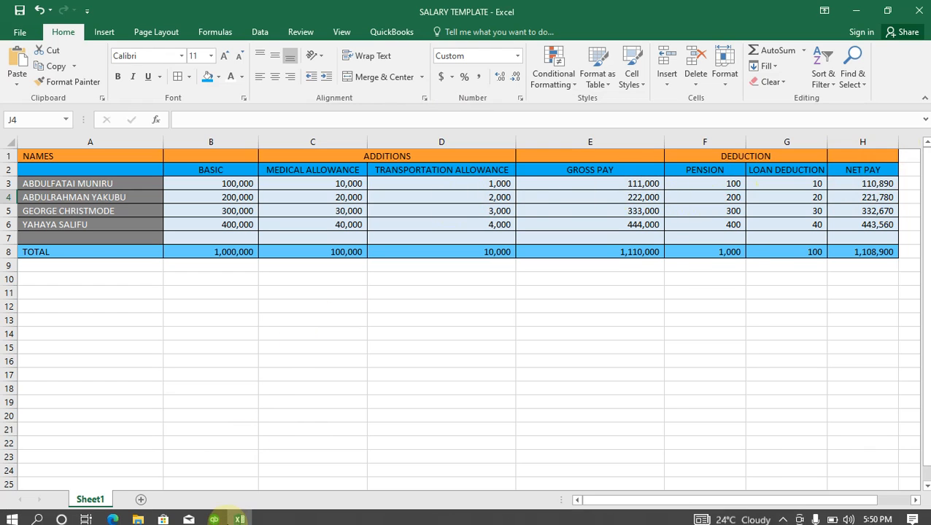
click(214, 515)
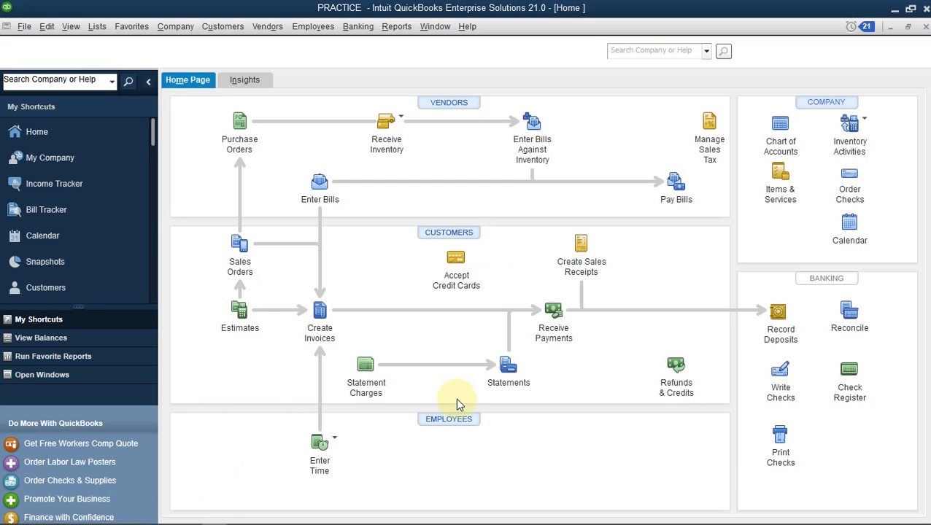